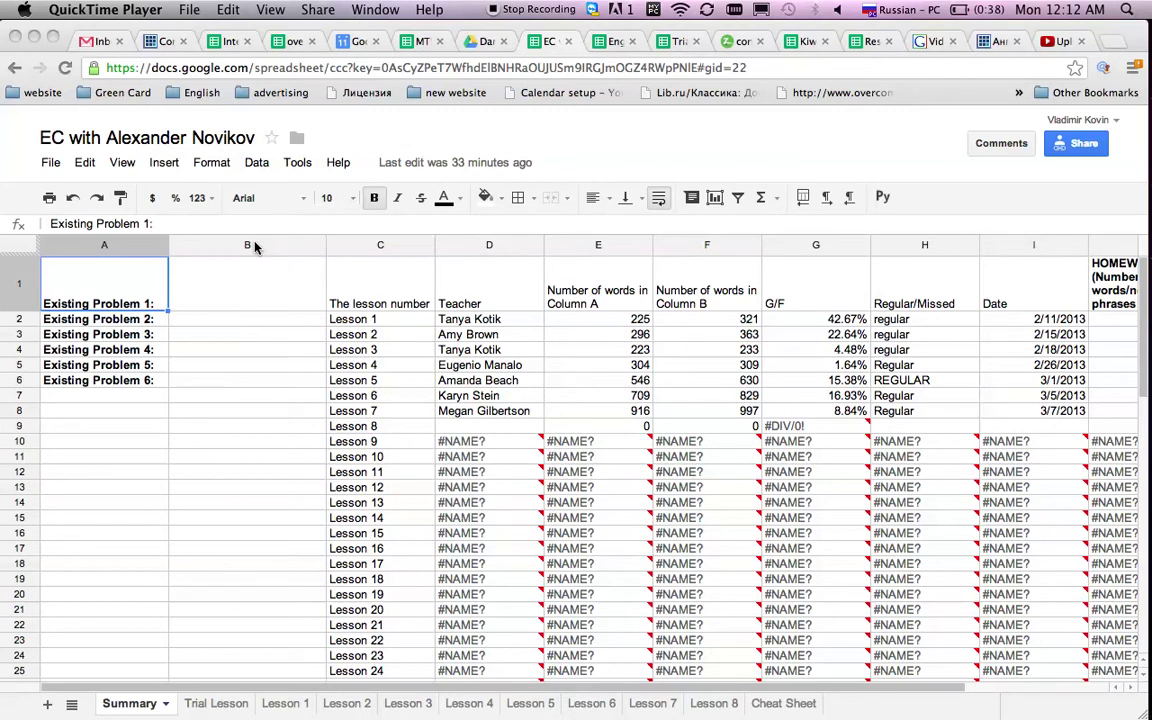
# Examine the Summary sheet's columns across to the homework count of words and new phrases covered
pyautogui.click(404, 318)
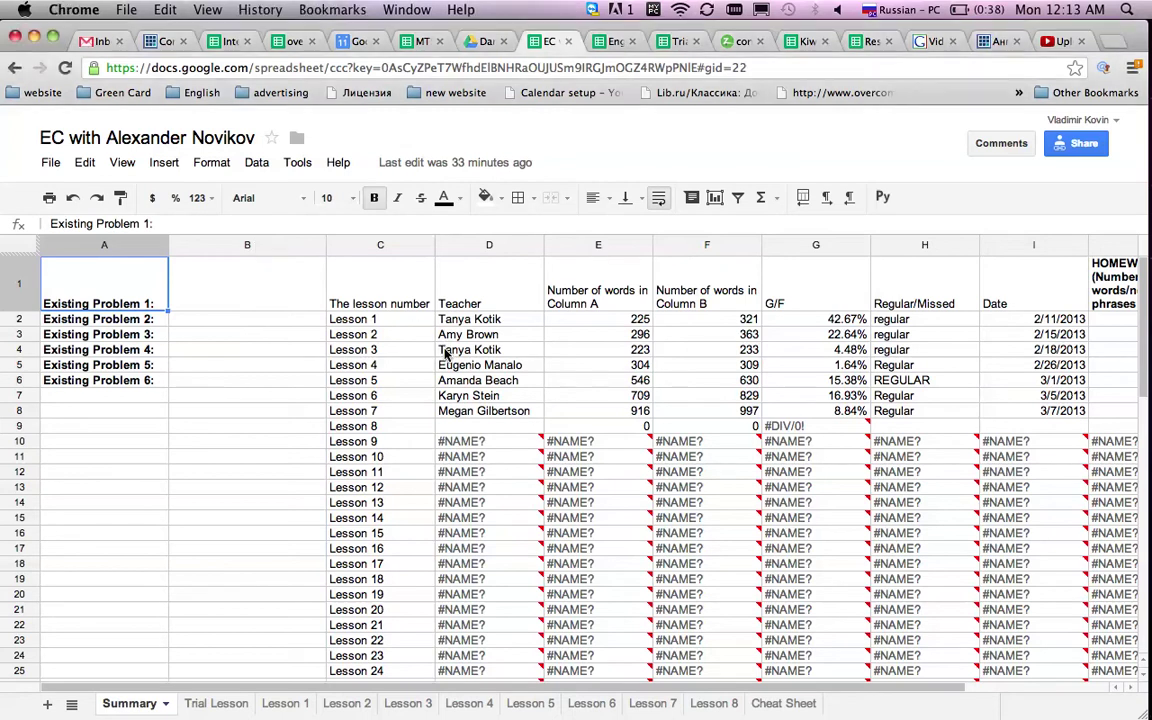
pyautogui.press('Right')
pyautogui.press('Right')
pyautogui.press('Right')
pyautogui.press('Right')
pyautogui.press('Right')
pyautogui.press('Right')
pyautogui.press('Right')
pyautogui.press('Right')
pyautogui.press('Right')
pyautogui.press('Right')
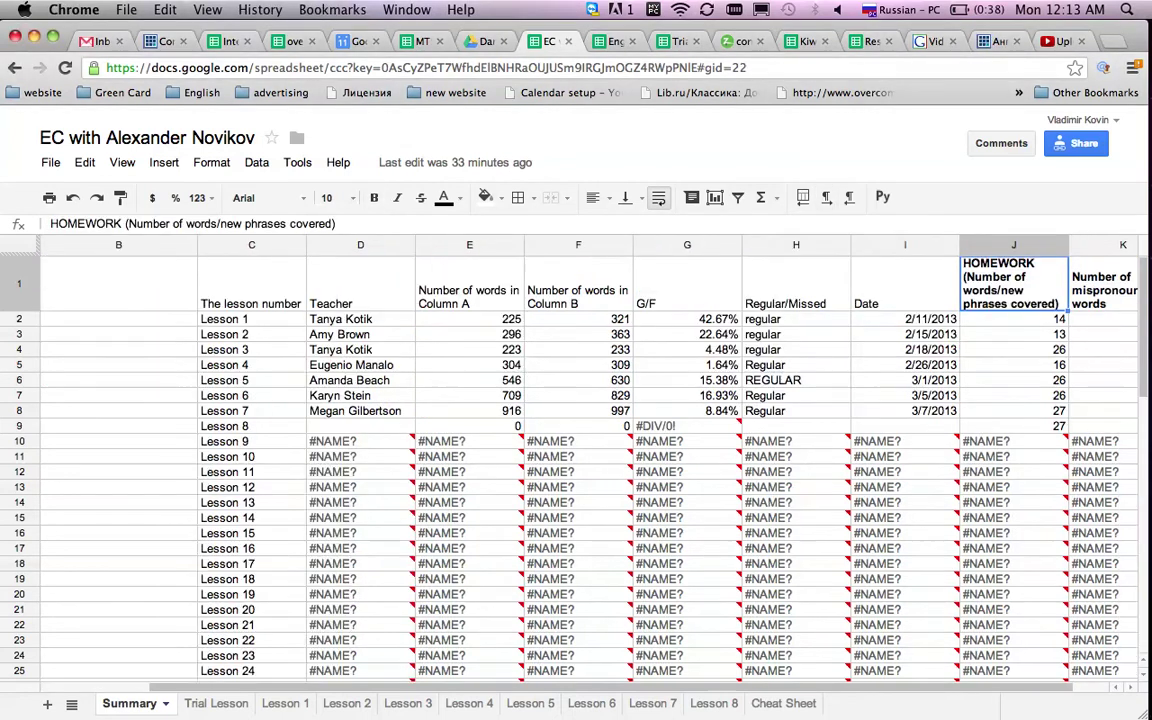
# Open the Lesson 8 sheet and confirm its rename dialog with the name Lesson 8 kept
pyautogui.click(718, 704)
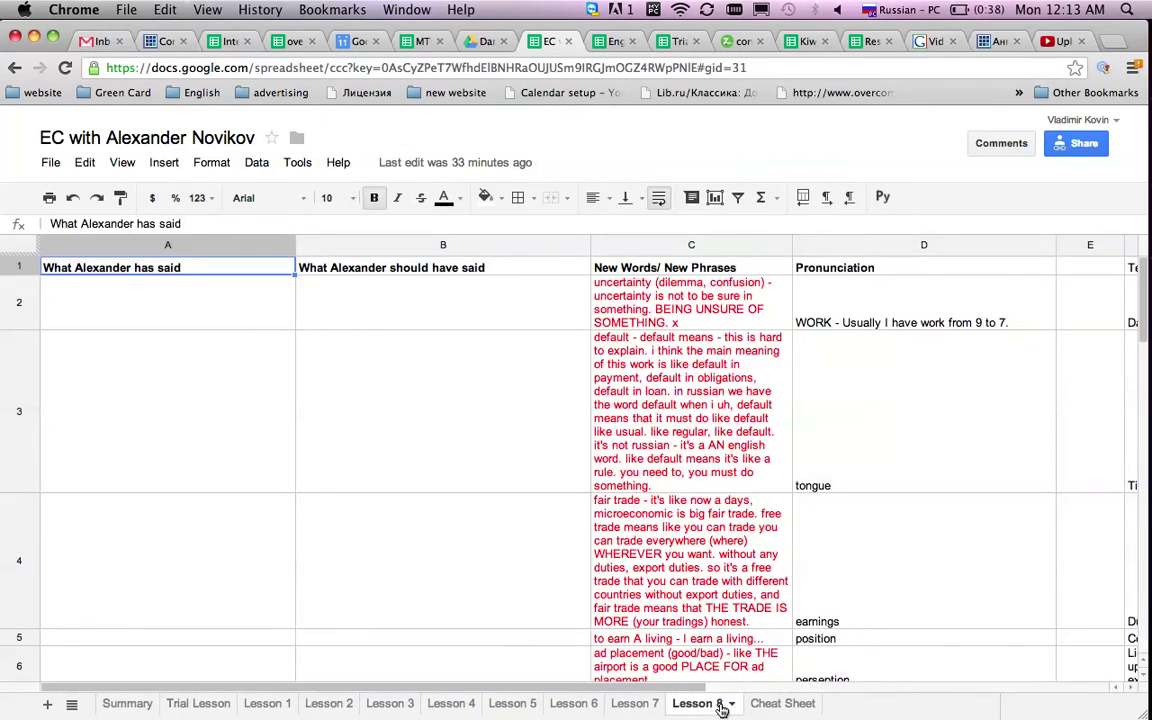
pyautogui.rightClick(720, 706)
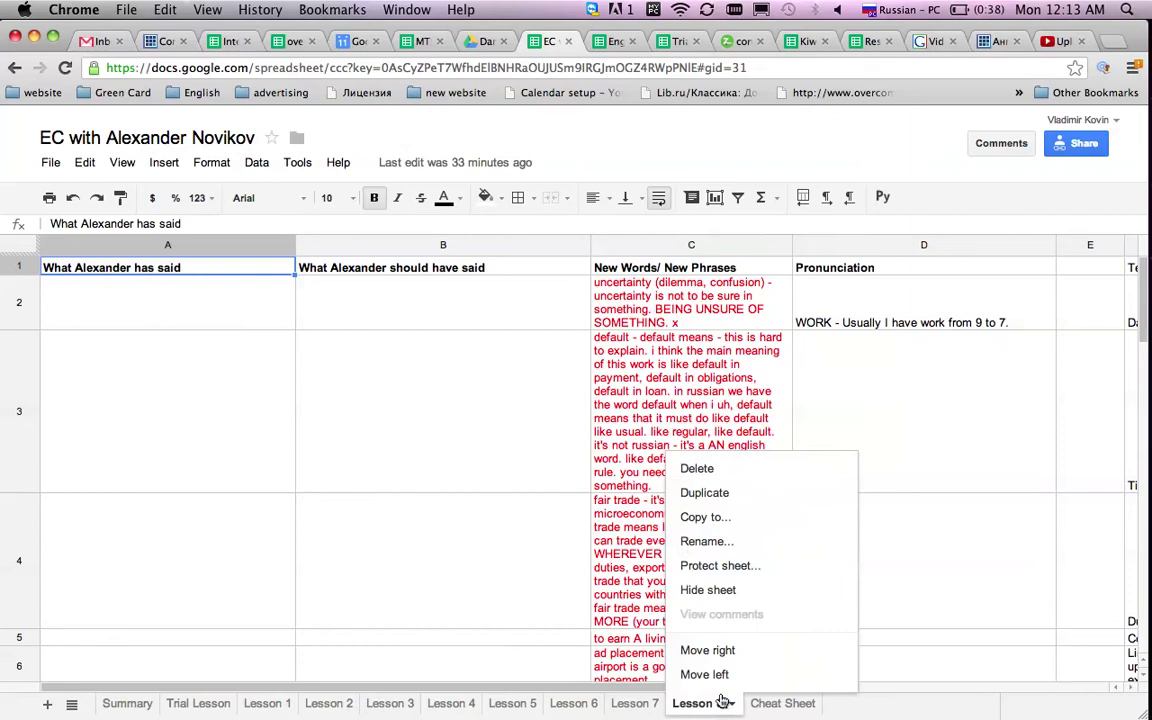
pyautogui.click(704, 541)
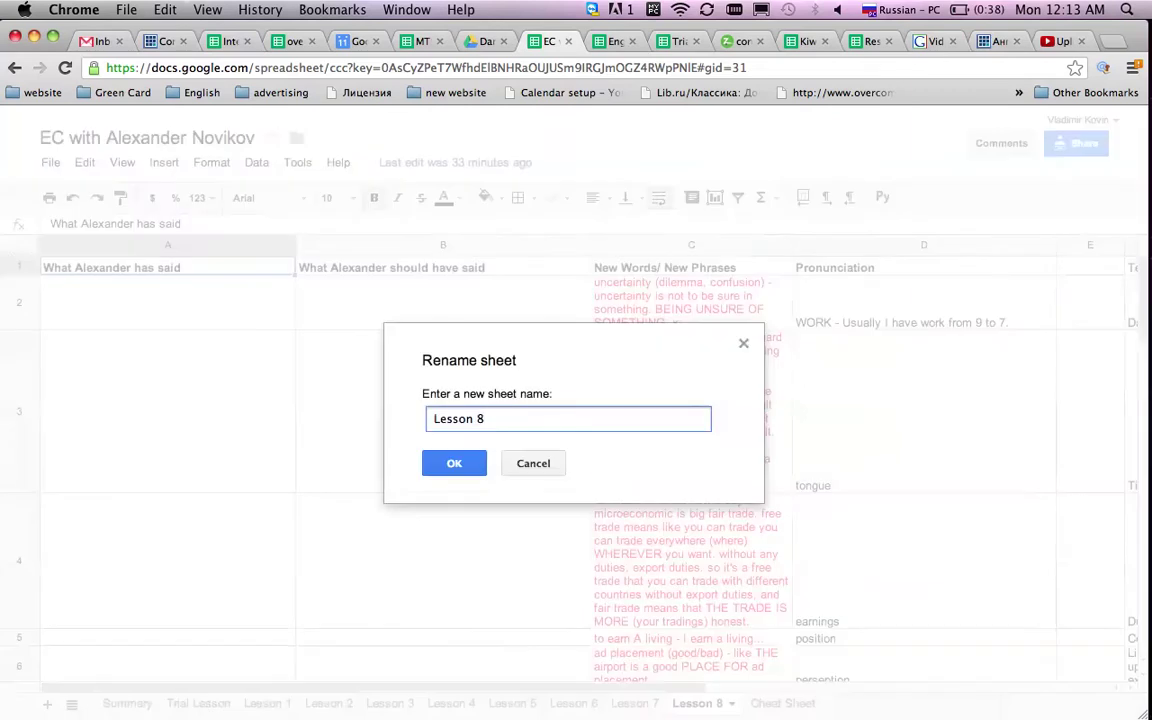
pyautogui.hotkey('alt', 'Right')
pyautogui.hotkey('alt', 'Right')
pyautogui.press('Return')
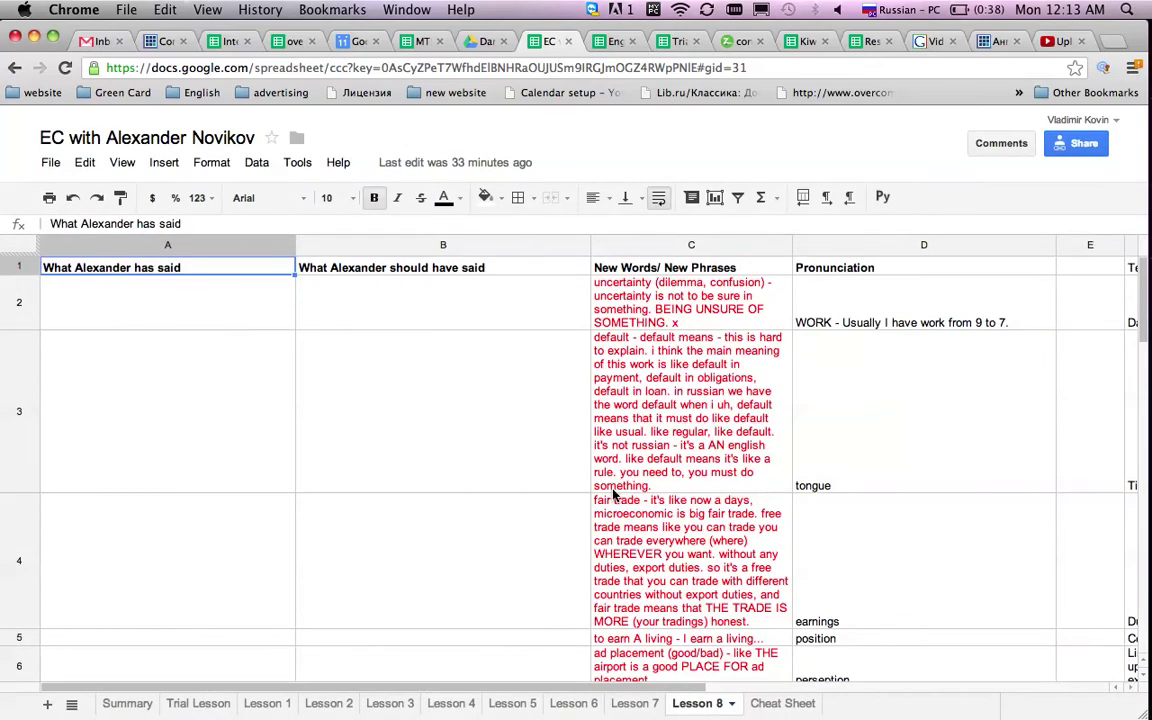
# Examine the Lesson 8 sheet, covering the New Words/New Phrases list to its last entry and the lesson detail fields beside Pronunciation
pyautogui.click(450, 538)
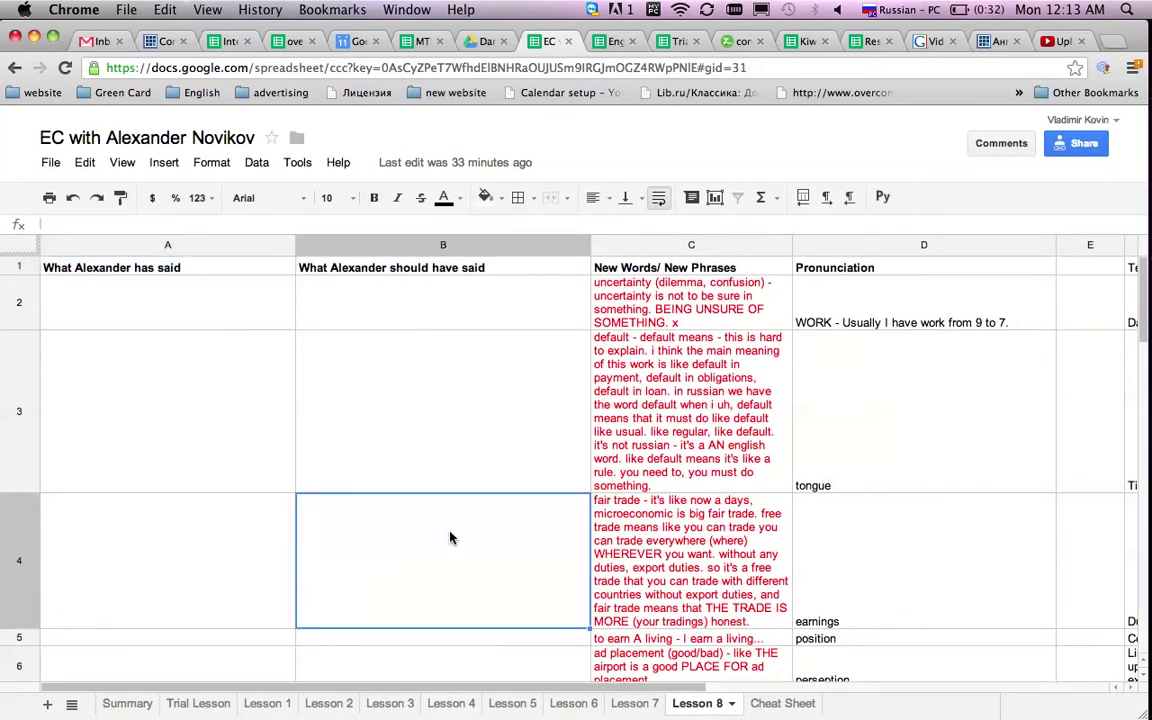
pyautogui.hotkey('ctrl', 'Home')
pyautogui.press('Right')
pyautogui.press('Right')
pyautogui.press('Right')
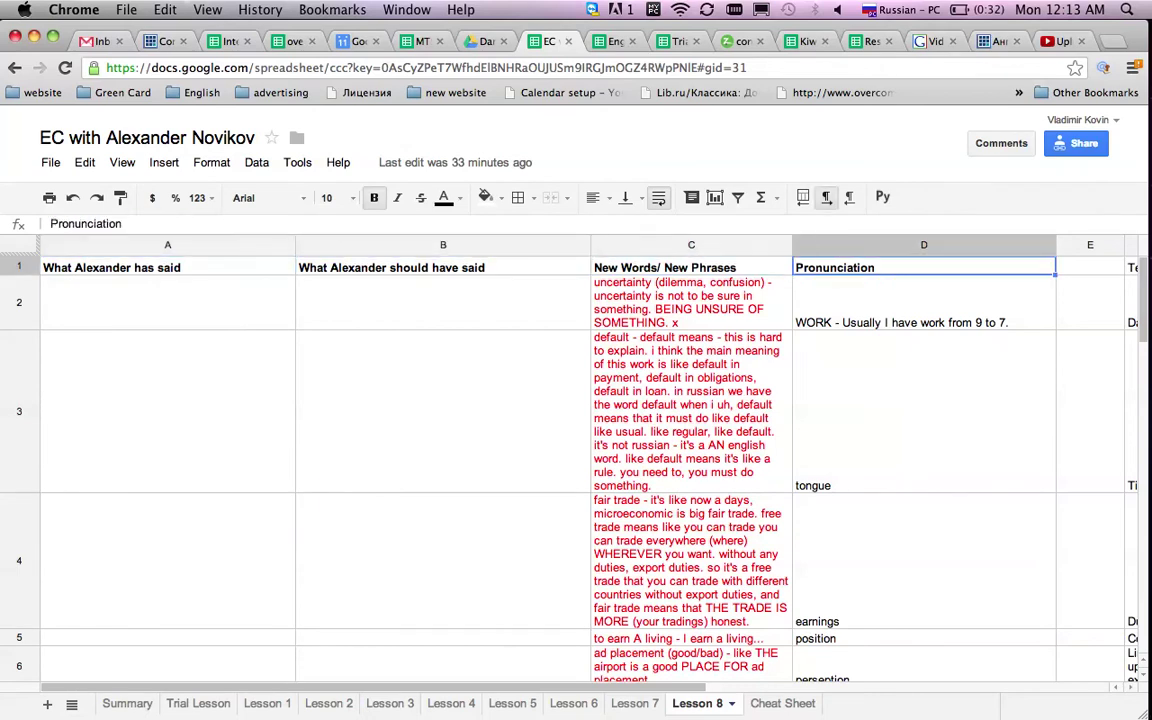
pyautogui.press('Left')
pyautogui.press('Down')
pyautogui.hotkey('ctrl', 'Down')
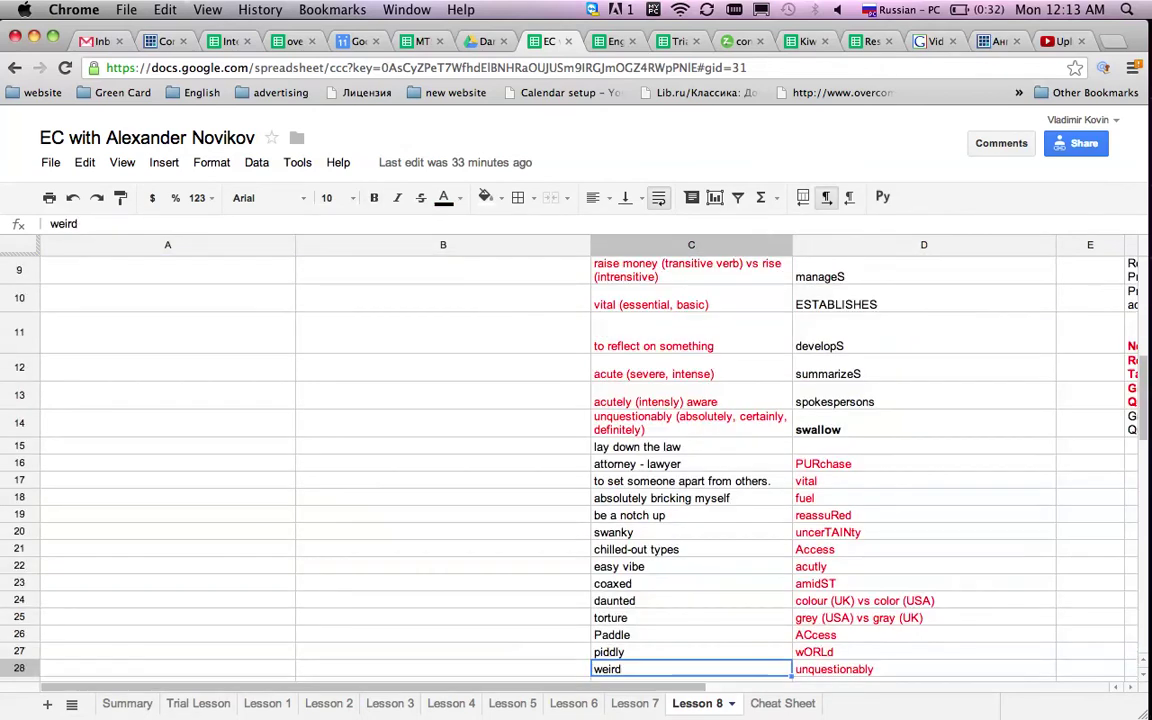
pyautogui.hotkey('ctrl', 'Up')
pyautogui.press('Down')
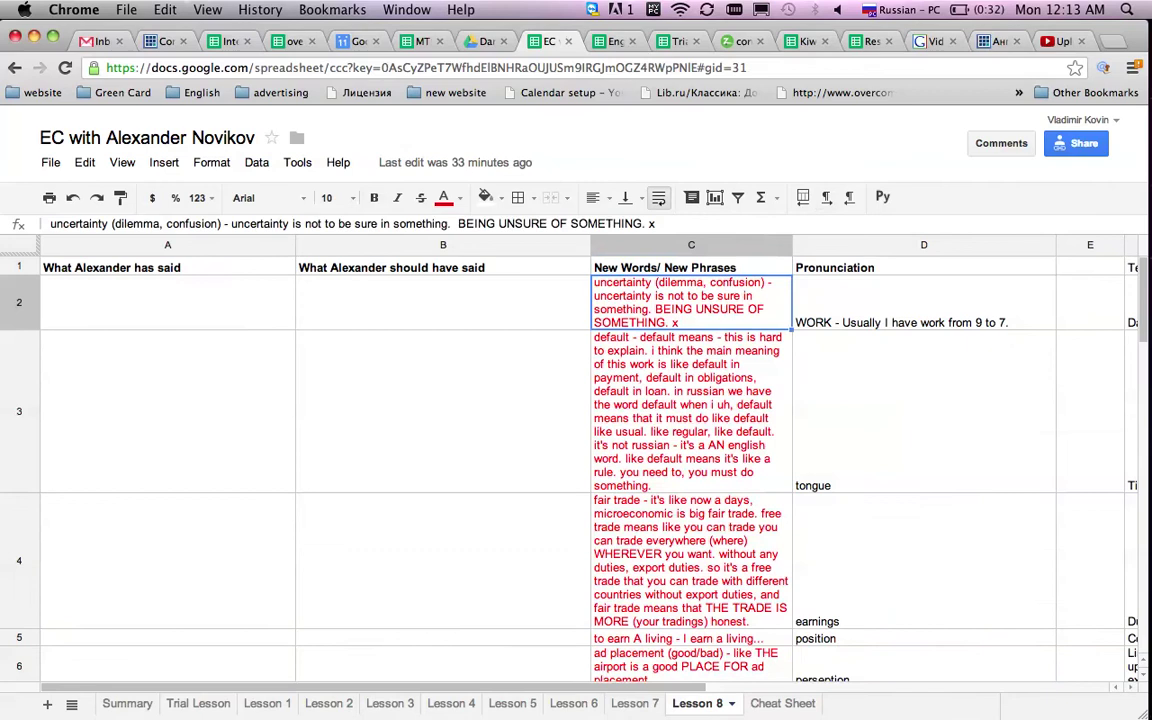
pyautogui.hotkey('ctrl', 'Left')
pyautogui.hotkey('ctrl', 'Right')
pyautogui.hotkey('ctrl', 'Down')
pyautogui.hotkey('ctrl', 'Left')
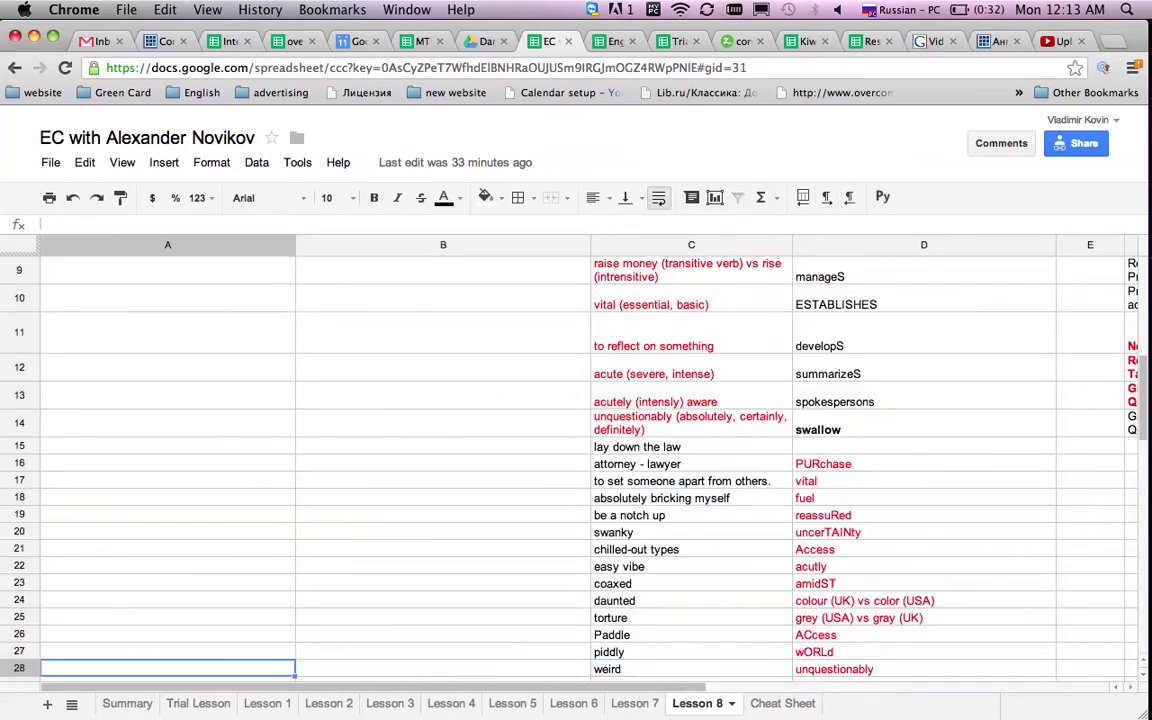
pyautogui.hotkey('ctrl', 'Up')
pyautogui.press('Right')
pyautogui.press('Right')
pyautogui.press('Right')
pyautogui.press('Right')
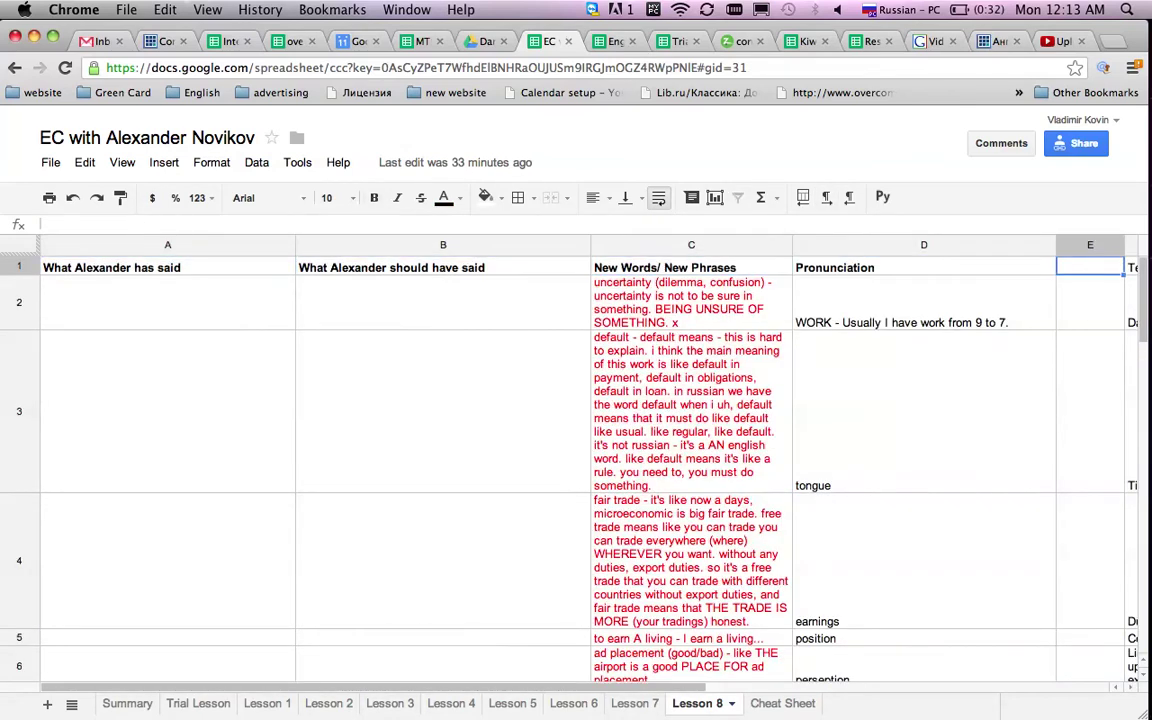
pyautogui.press('Right')
pyautogui.press('Right')
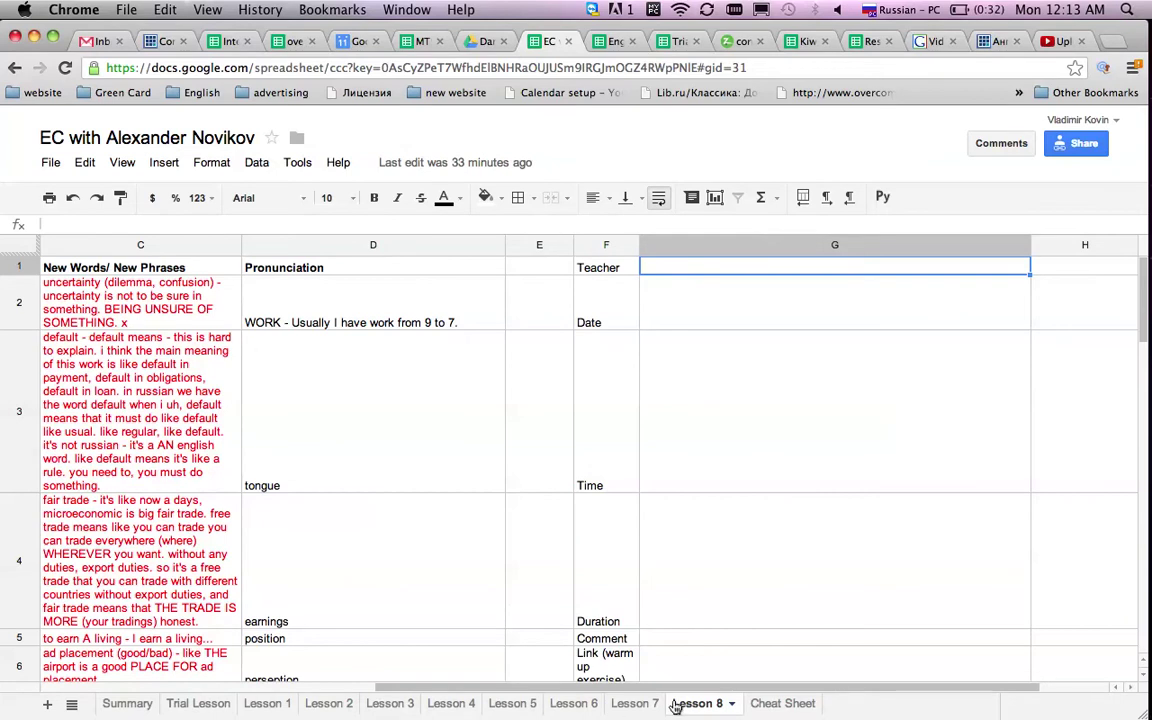
# Duplicate the Lesson 8 sheet and rename the copy Lesson 9
pyautogui.click(680, 703)
pyautogui.click(705, 495)
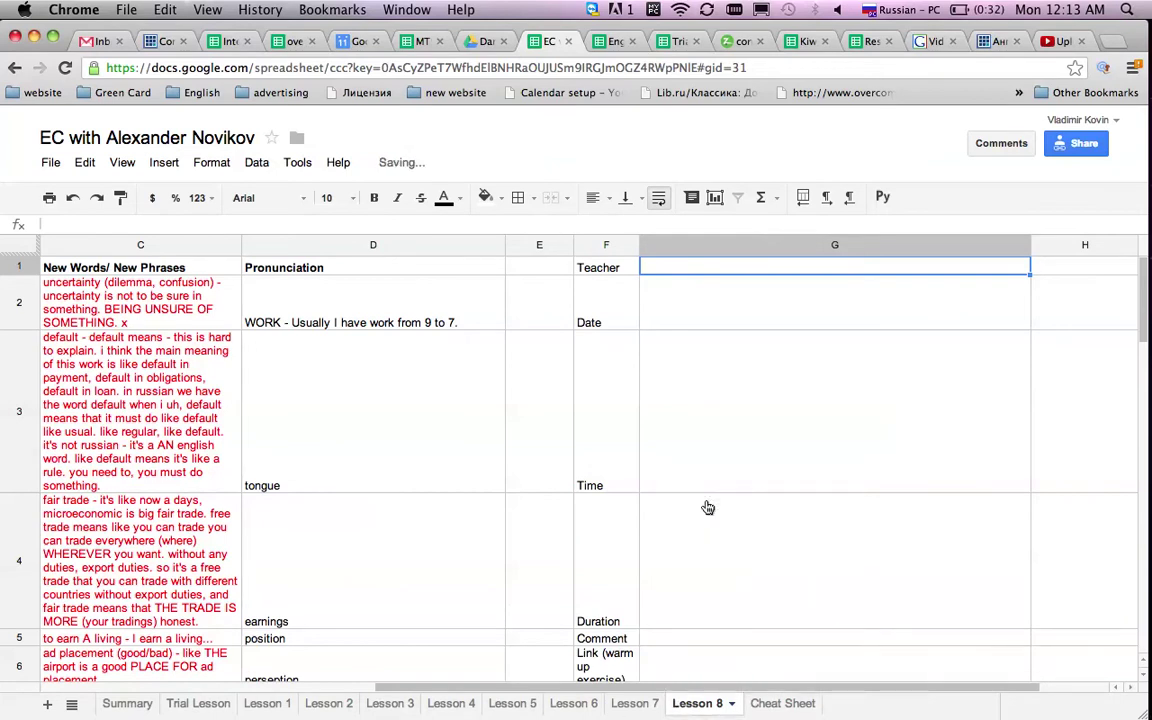
pyautogui.click(746, 703)
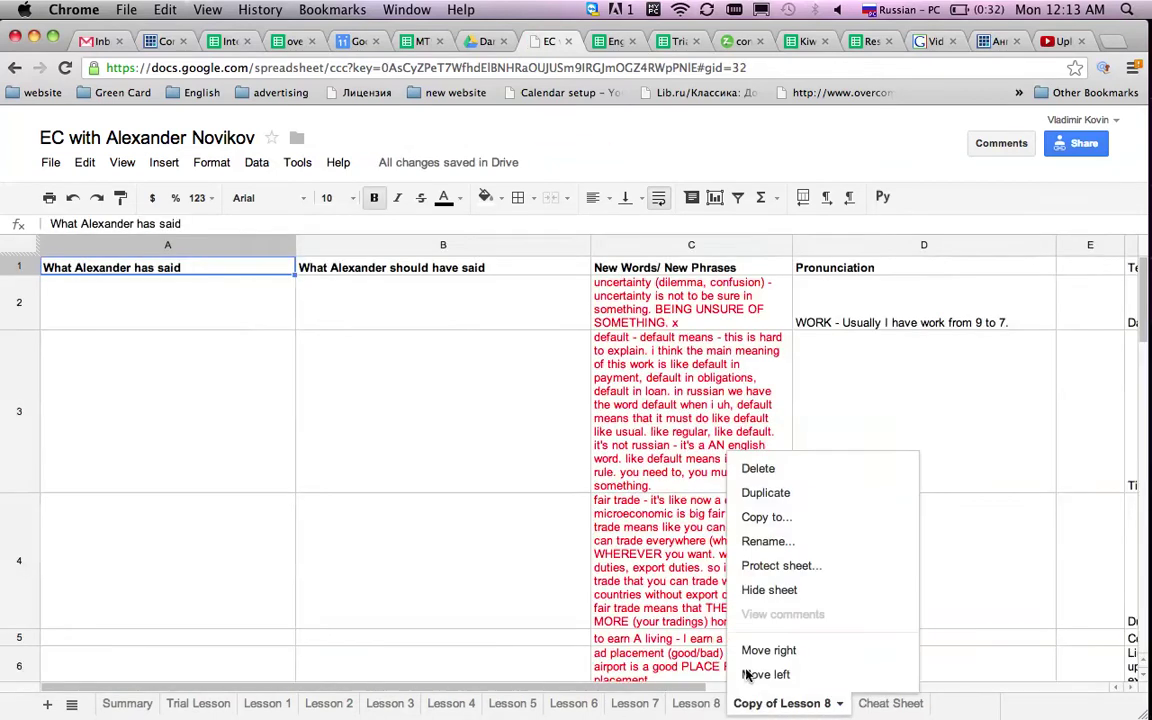
pyautogui.click(770, 540)
pyautogui.press('Right')
pyautogui.press('BackSpace')
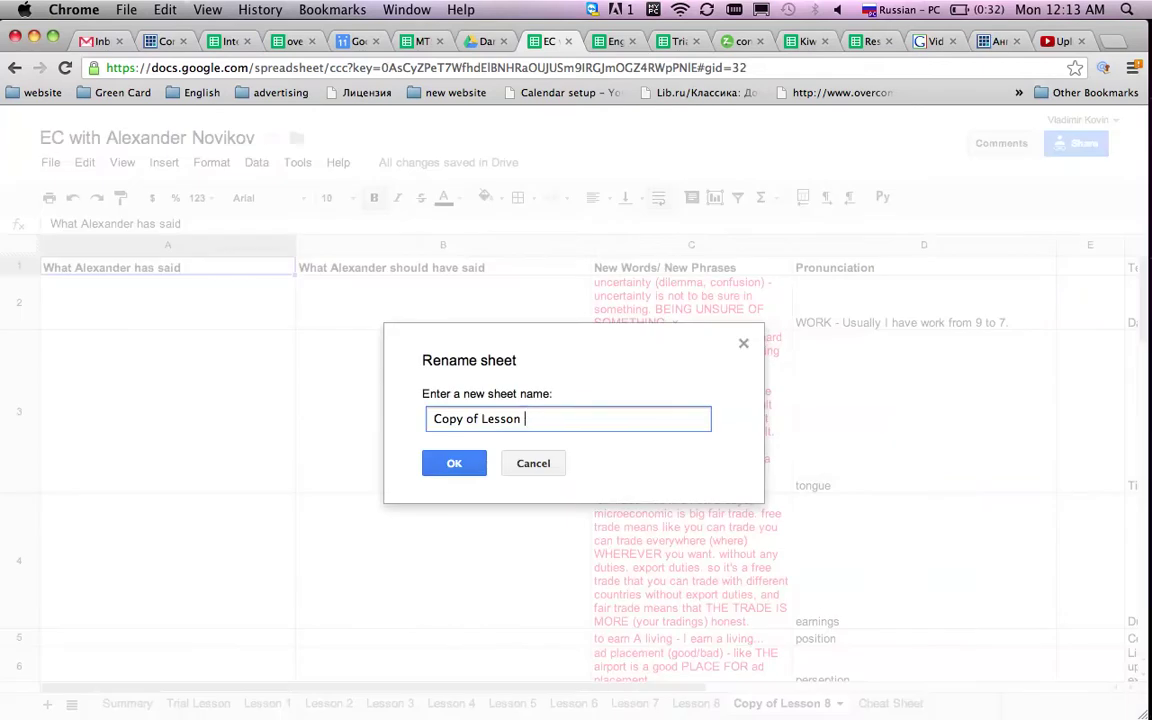
pyautogui.write('9')
pyautogui.hotkey('alt', 'Left')
pyautogui.hotkey('alt', 'Left')
pyautogui.hotkey('alt', 'BackSpace')
pyautogui.press('BackSpace')
pyautogui.press('BackSpace')
pyautogui.press('BackSpace')
pyautogui.press('BackSpace')
pyautogui.press('BackSpace')
pyautogui.press('Return')
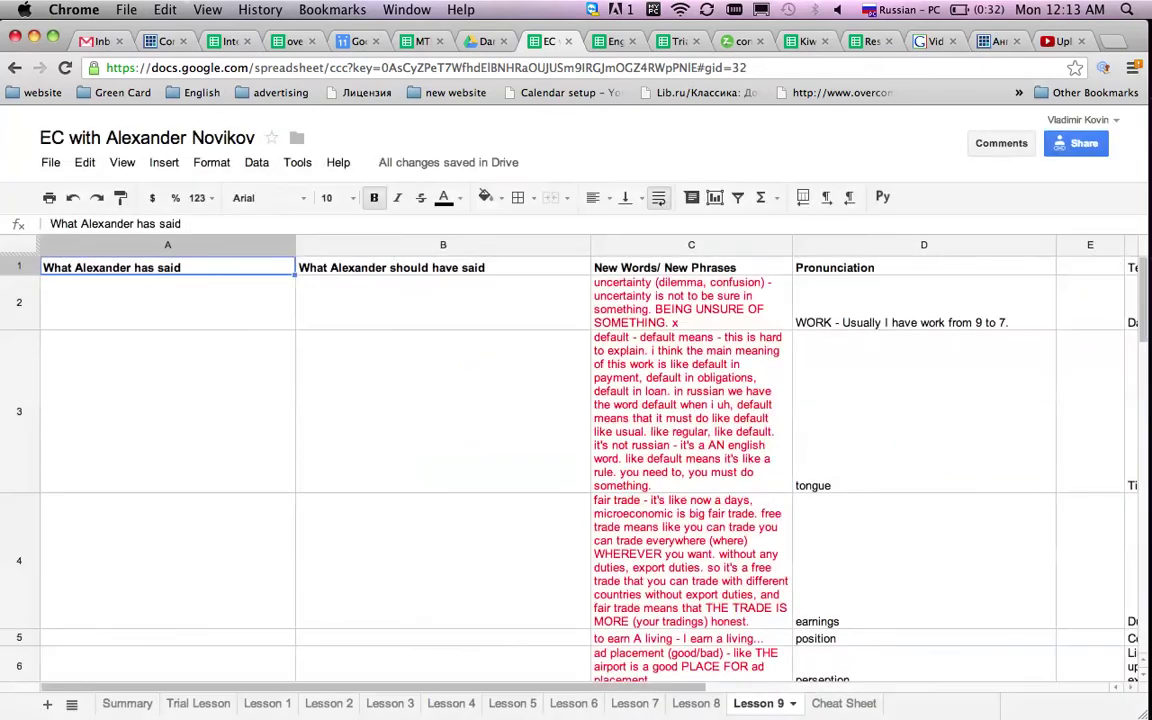
# Clear all entries under the New Words/New Phrases heading in the Lesson 8 sheet, from C2 down
pyautogui.click(697, 708)
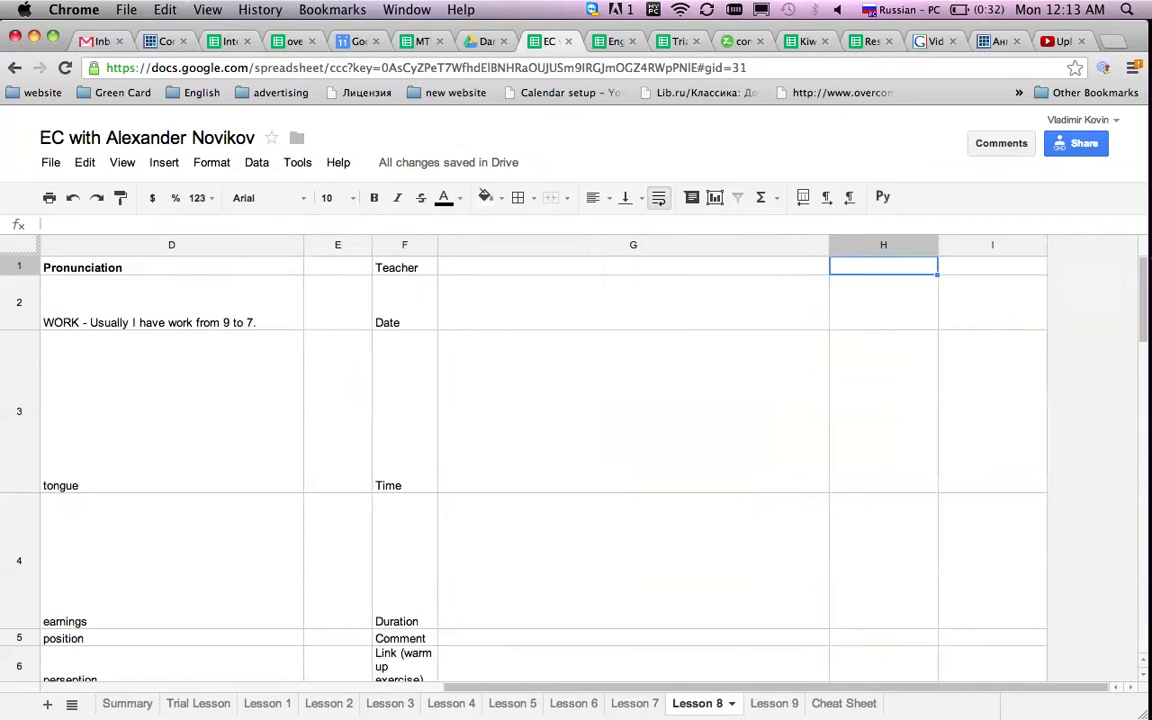
pyautogui.press('Down')
pyautogui.press('Left')
pyautogui.press('Left')
pyautogui.press('Left')
pyautogui.press('Left')
pyautogui.press('Left')
pyautogui.press('Left')
pyautogui.press('Left')
pyautogui.press('Right')
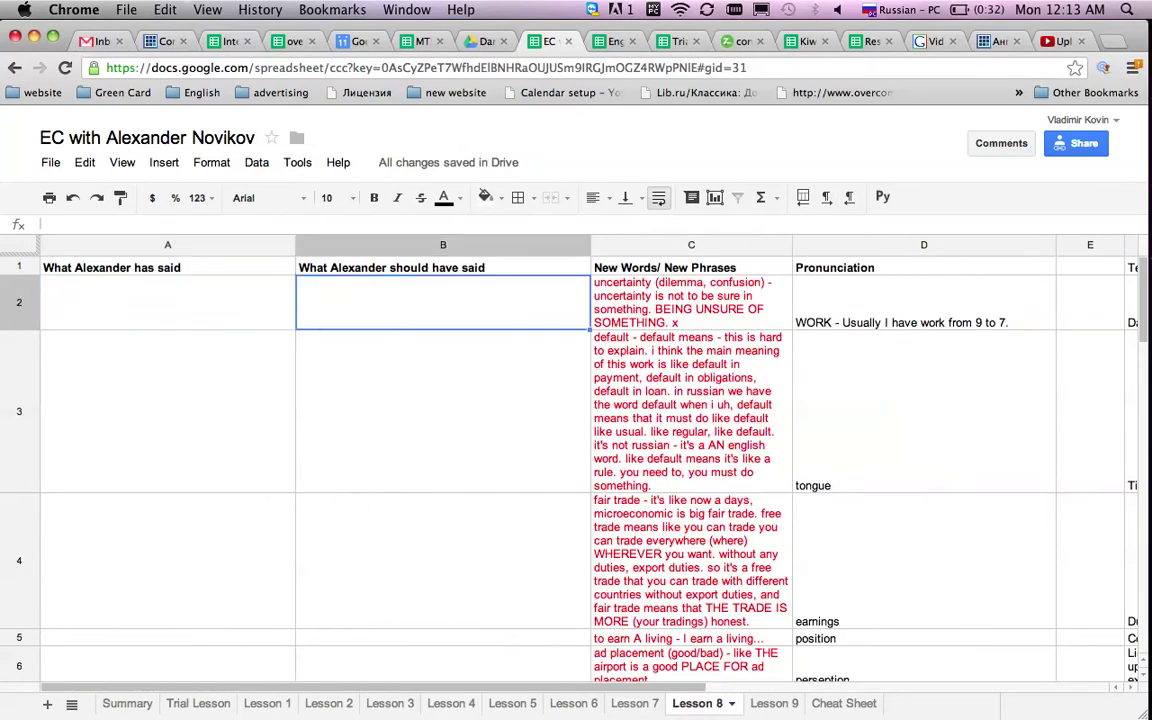
pyautogui.press('Right')
pyautogui.hotkey('ctrl', 'shift', 'Down')
pyautogui.press('Delete')
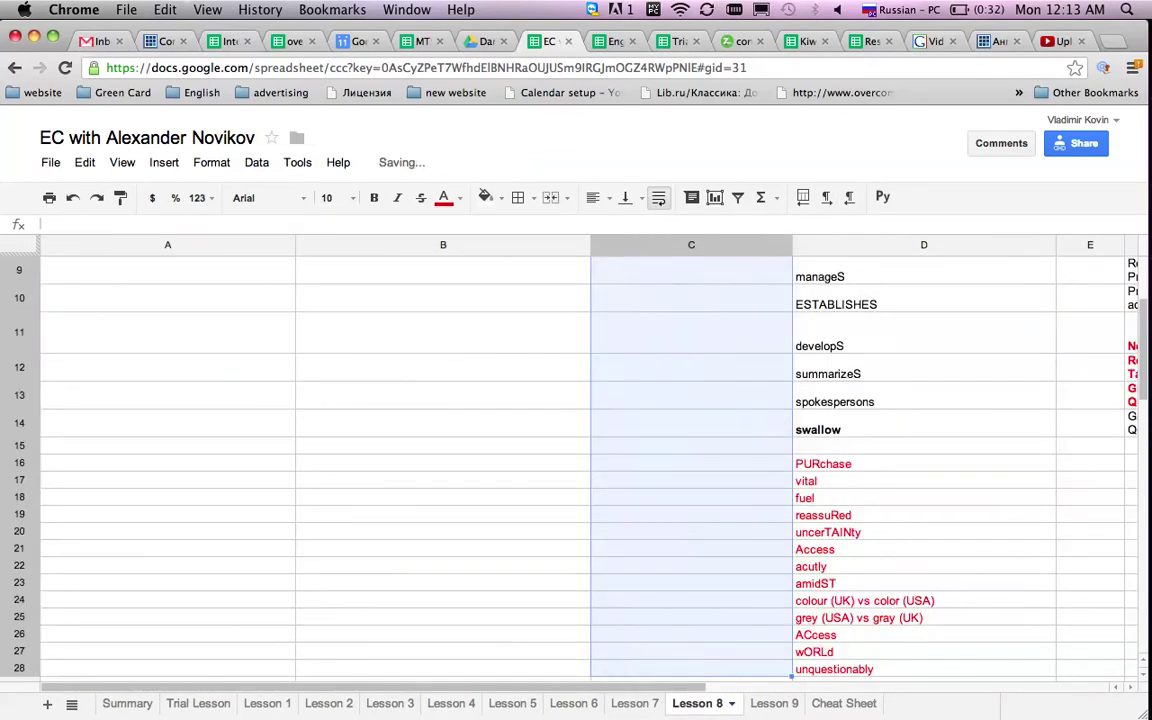
pyautogui.hotkey('ctrl', 'Up')
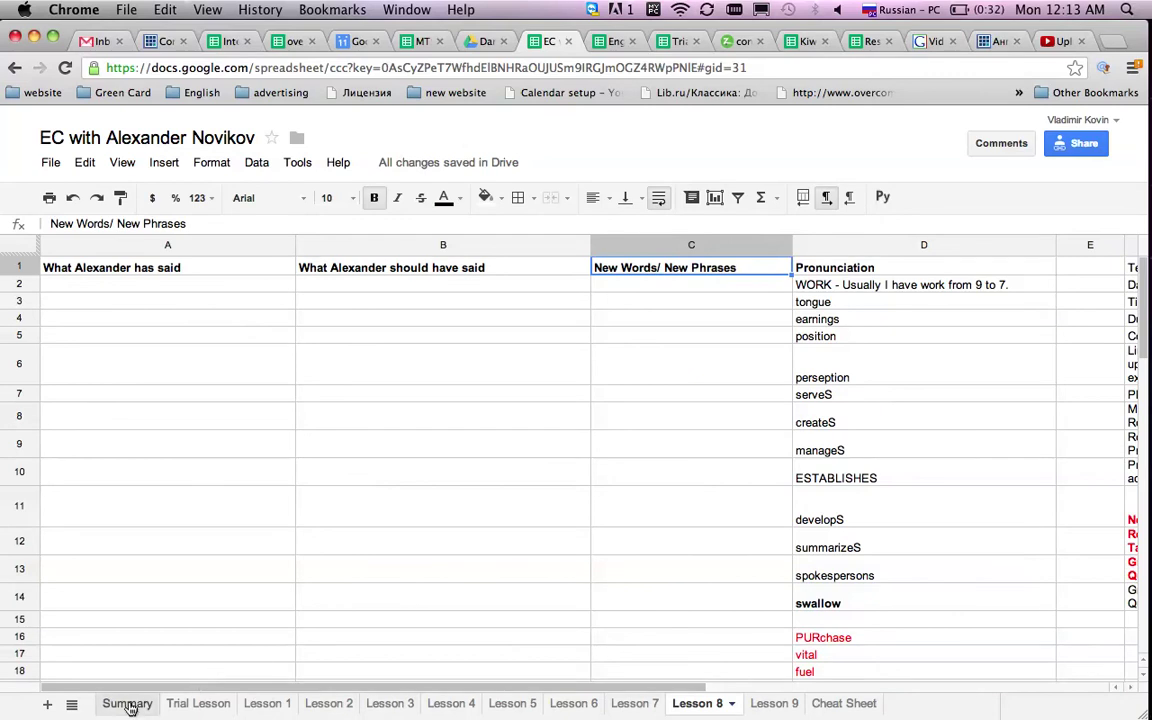
# Check the Lesson 8 homework count in the HOMEWORK column of the Summary sheet
pyautogui.click(125, 703)
pyautogui.press('Down')
pyautogui.press('Down')
pyautogui.press('Down')
pyautogui.press('Down')
pyautogui.press('Down')
pyautogui.press('Left')
pyautogui.press('Left')
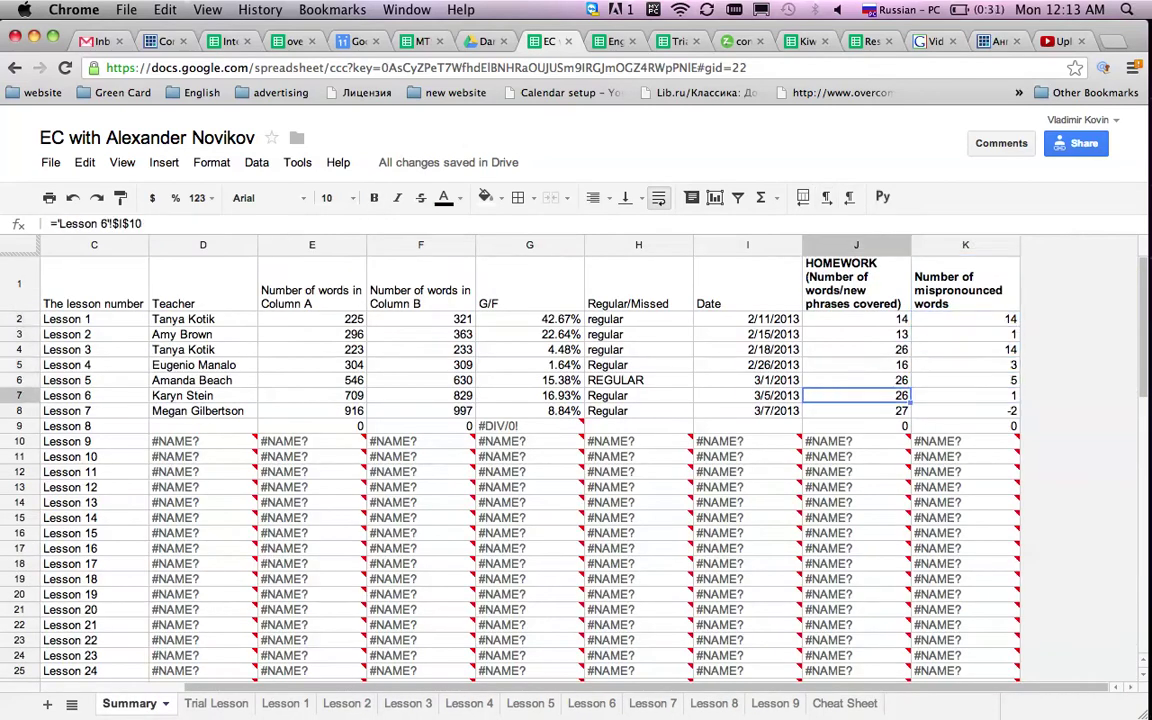
pyautogui.press('Down')
pyautogui.press('Down')
pyautogui.press('Right')
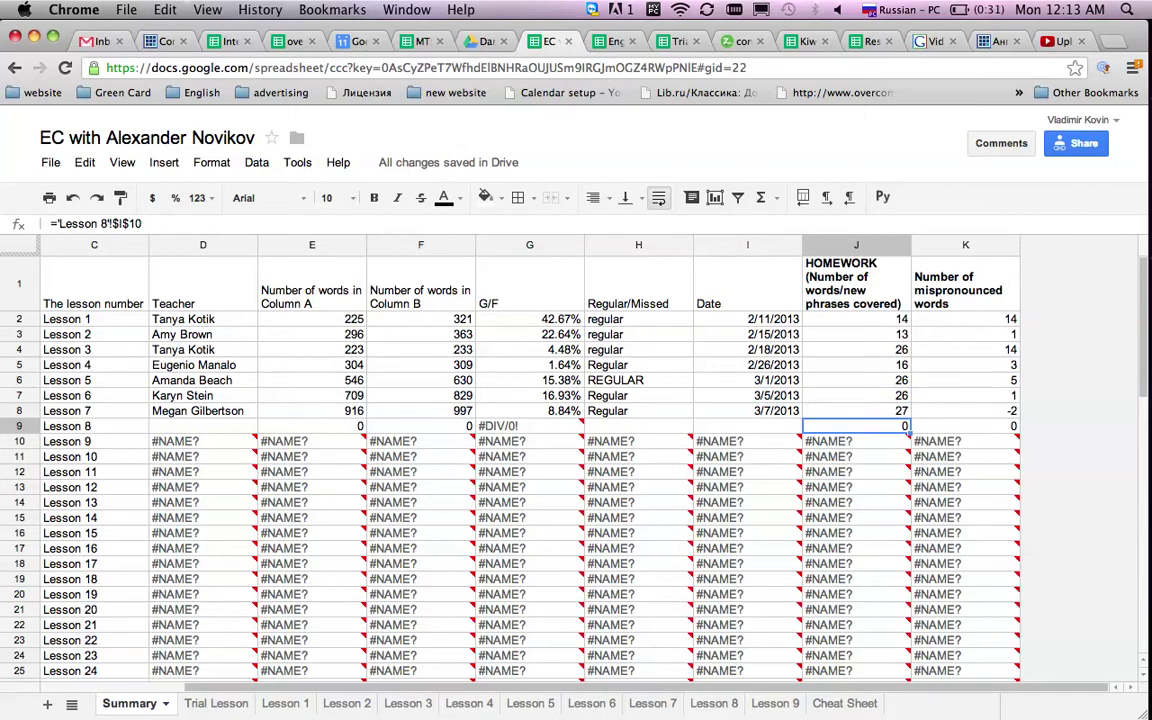
pyautogui.press('super+Up')
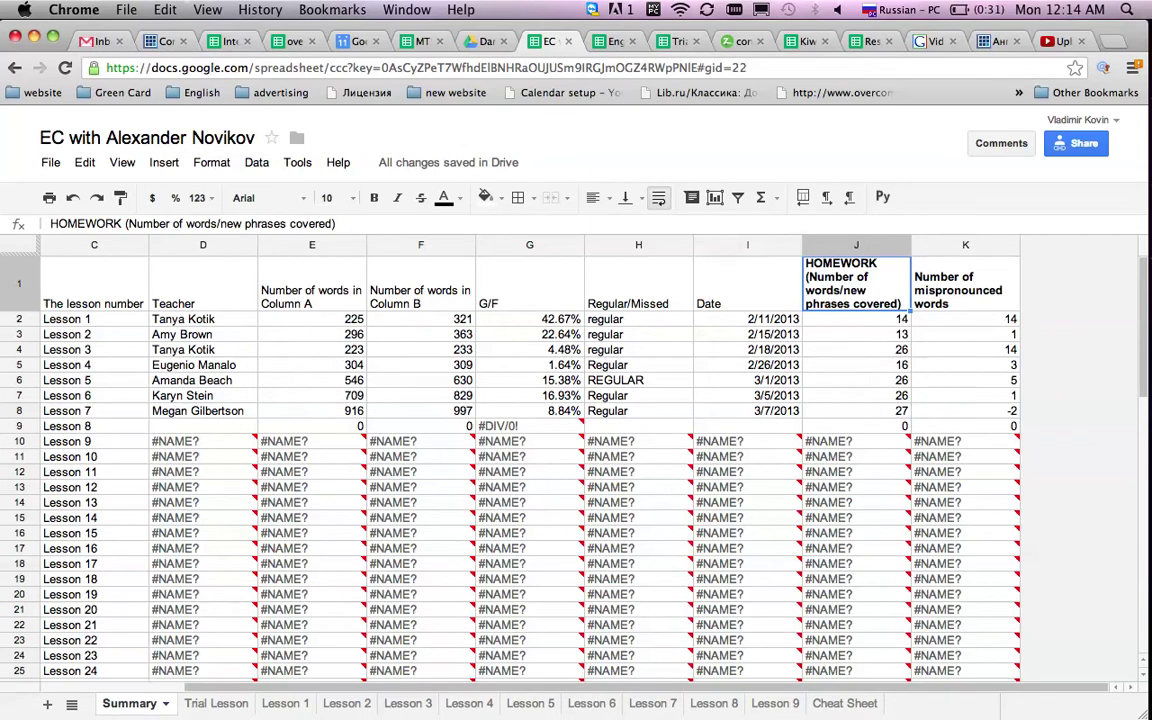
pyautogui.rightClick(708, 702)
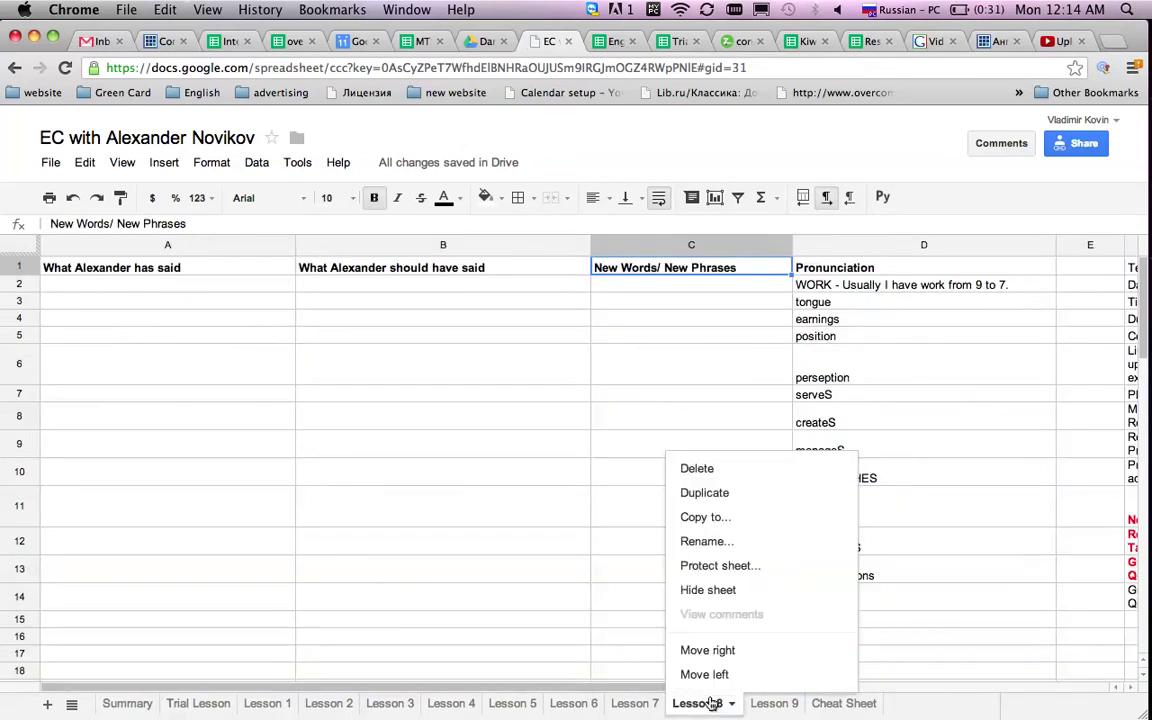
pyautogui.press('Escape')
pyautogui.press('Left')
pyautogui.press('Down')
pyautogui.press('Left')
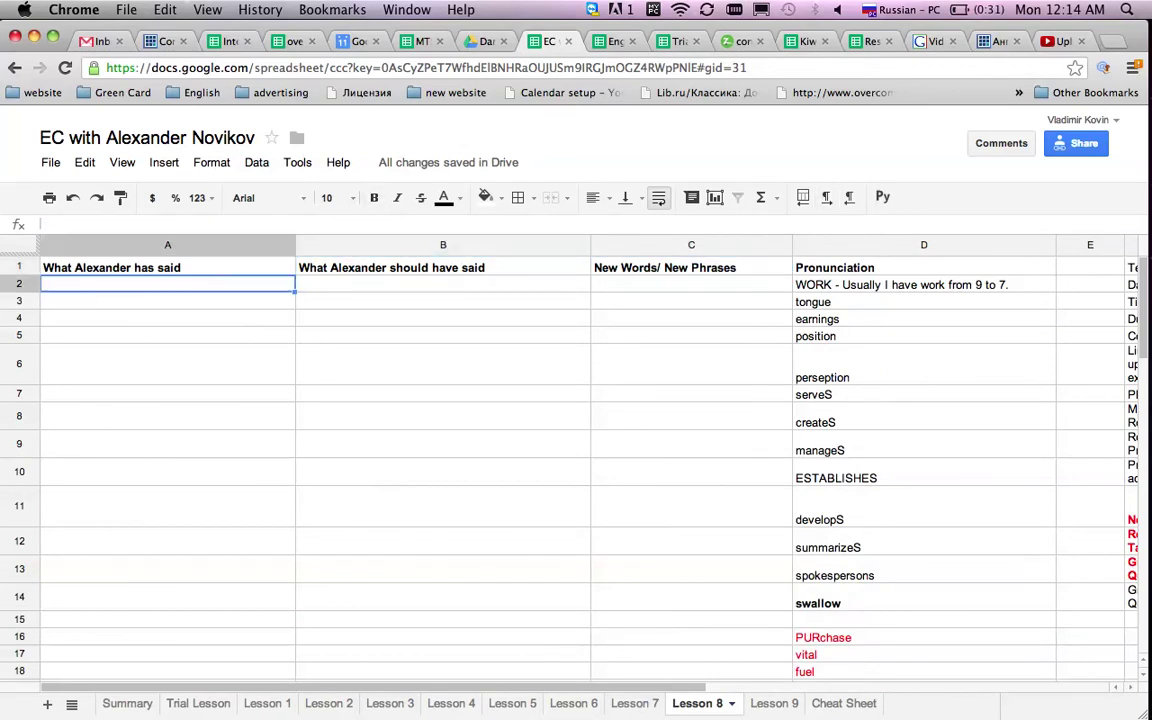
pyautogui.write('P')
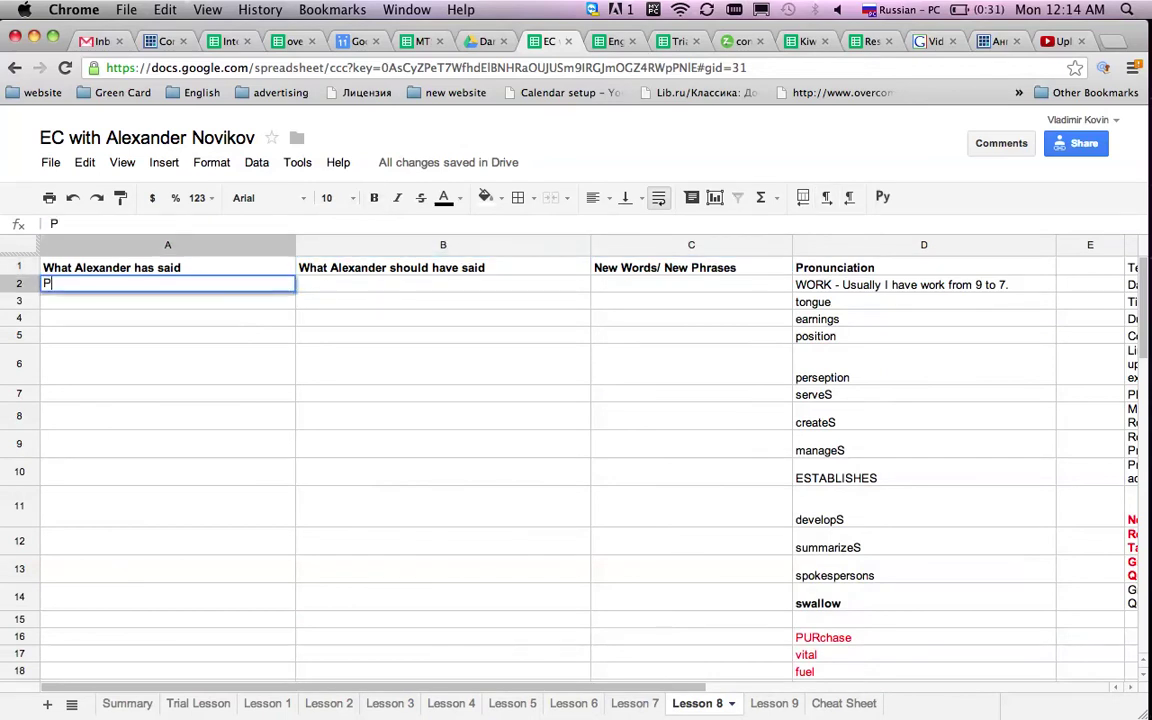
pyautogui.press('Escape')
pyautogui.write('фыштофл')
pyautogui.press('BackSpace')
pyautogui.press('BackSpace')
pyautogui.press('BackSpace')
pyautogui.press('BackSpace')
pyautogui.press('BackSpace')
pyautogui.press('BackSpace')
pyautogui.press('BackSpace')
pyautogui.press('super+space')
pyautogui.press('Escape')
pyautogui.press('Right')
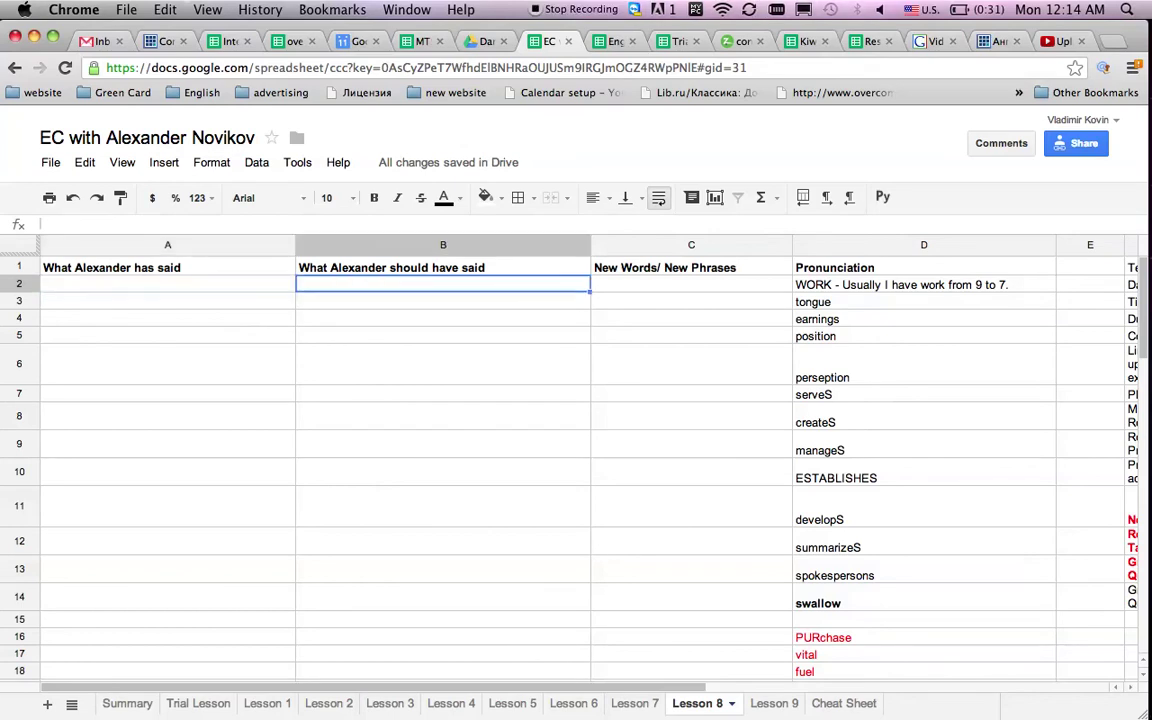
pyautogui.click(691, 301)
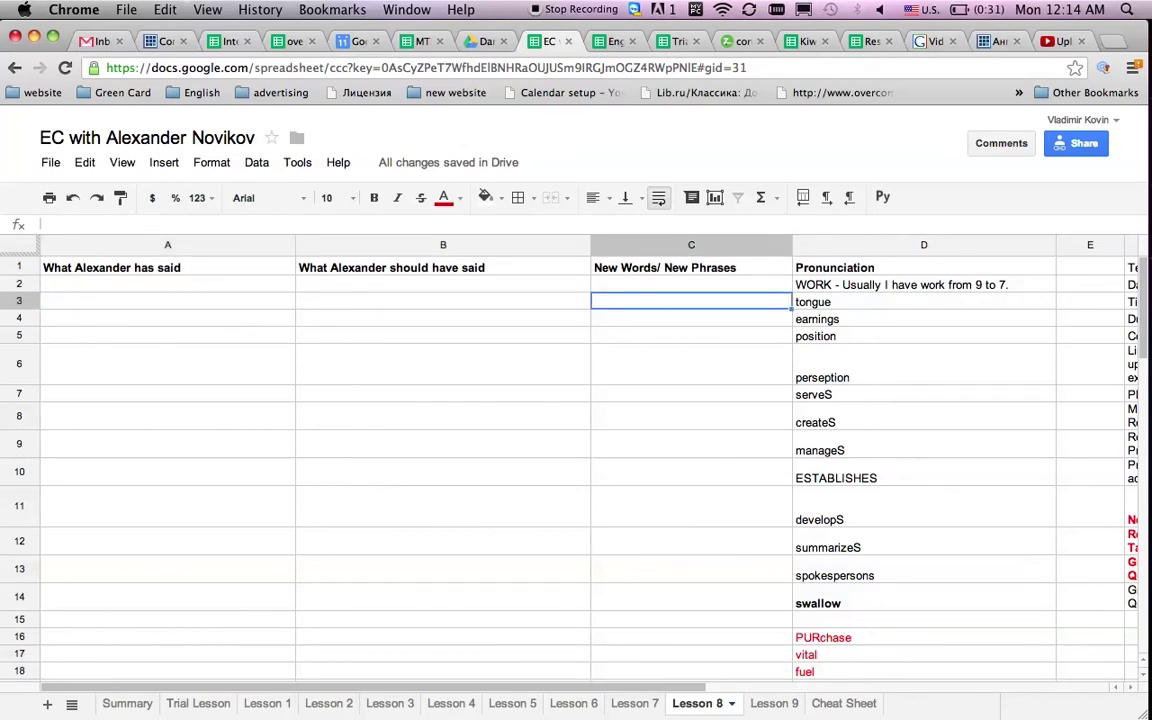
# Copy the first six New Words/New Phrases entries, cells C2 to C7, from the Lesson 9 sheet
pyautogui.click(762, 703)
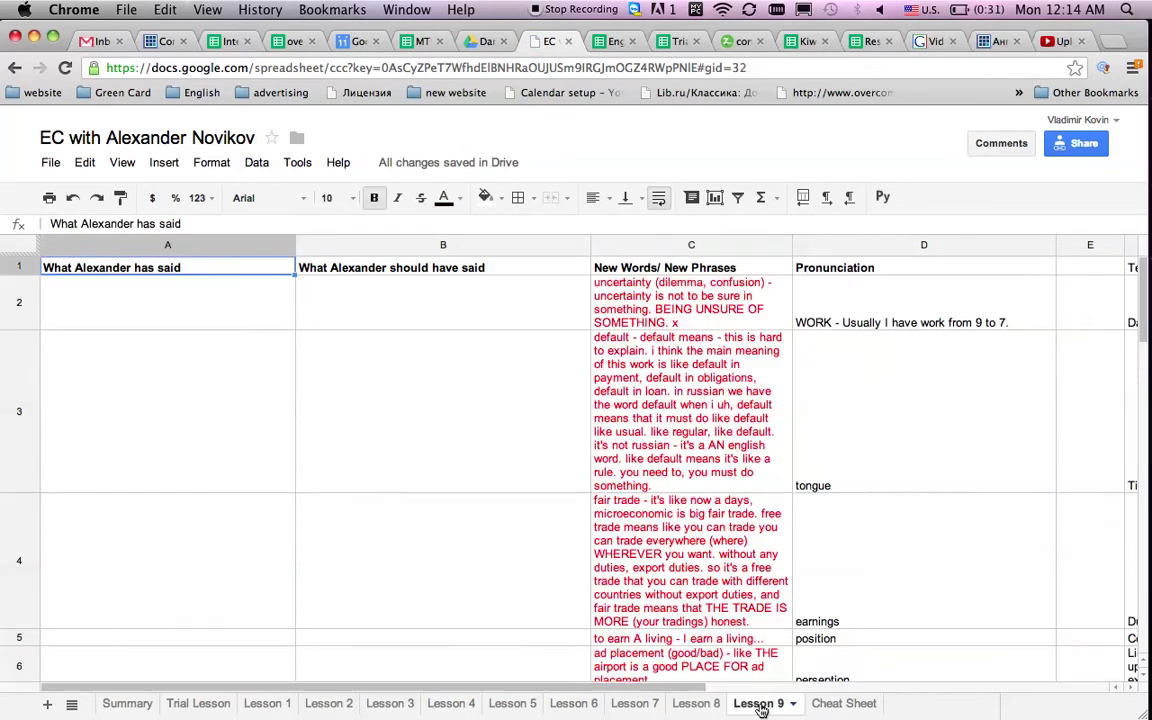
pyautogui.click(663, 430)
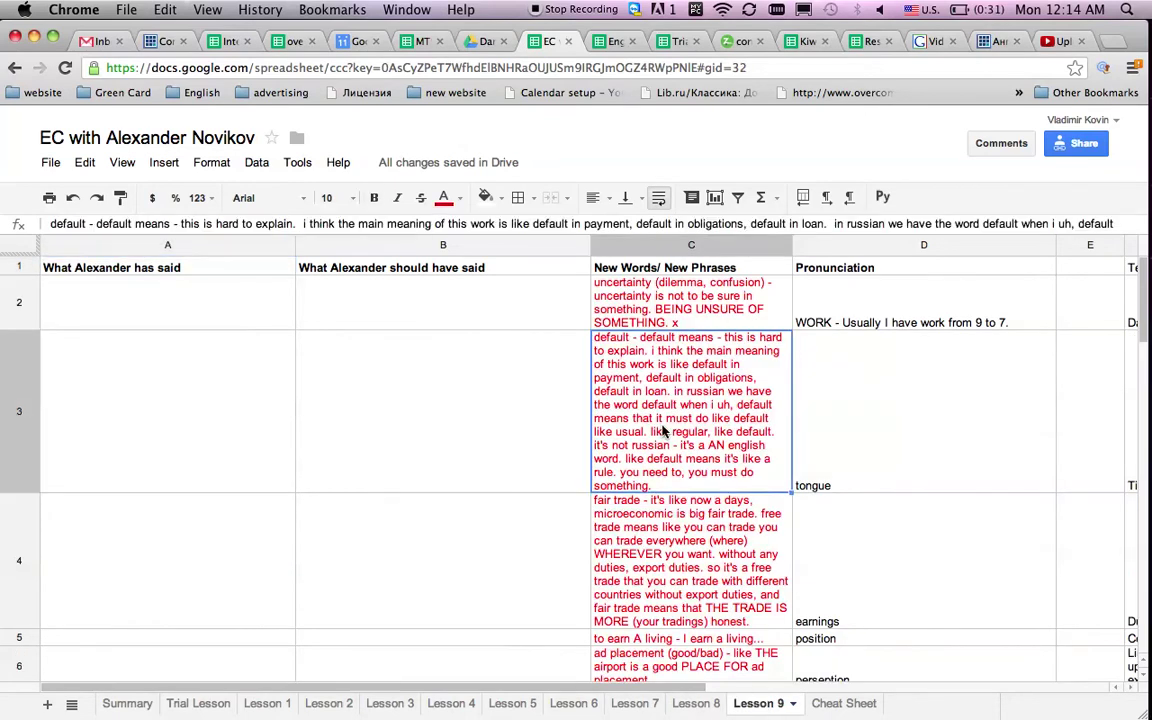
pyautogui.click(630, 321)
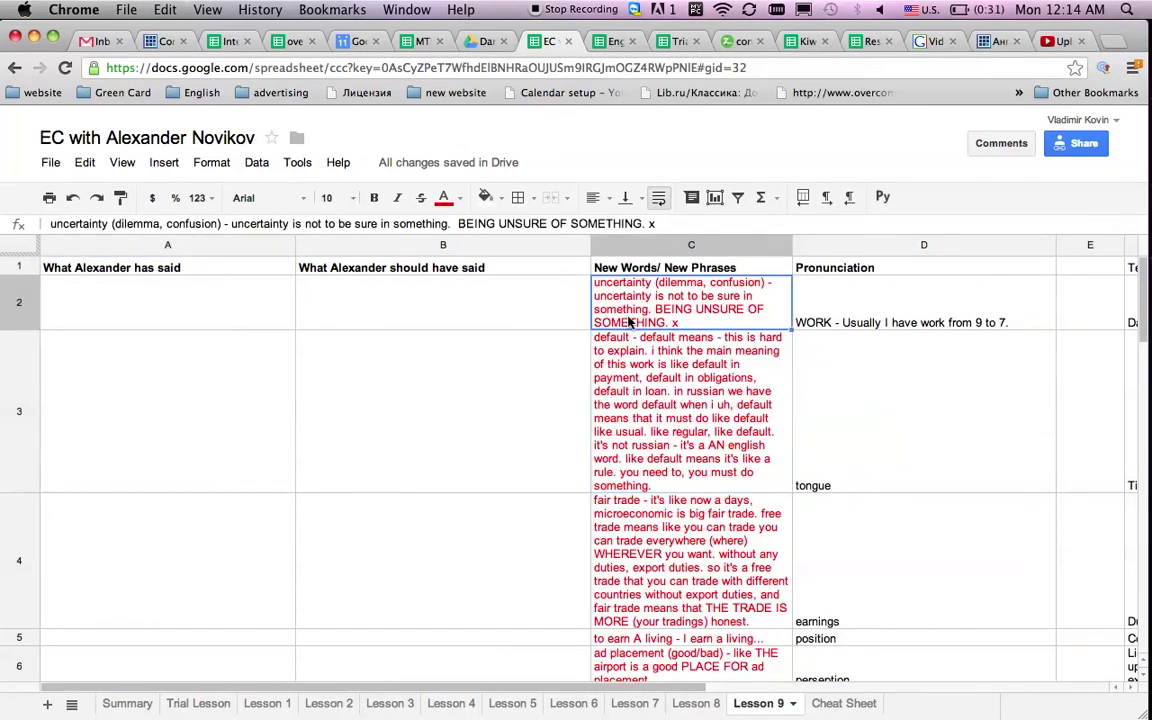
pyautogui.hotkey('shift', 'Down')
pyautogui.hotkey('shift', 'Down')
pyautogui.hotkey('shift', 'Down')
pyautogui.hotkey('shift', 'Down')
pyautogui.hotkey('shift', 'Down')
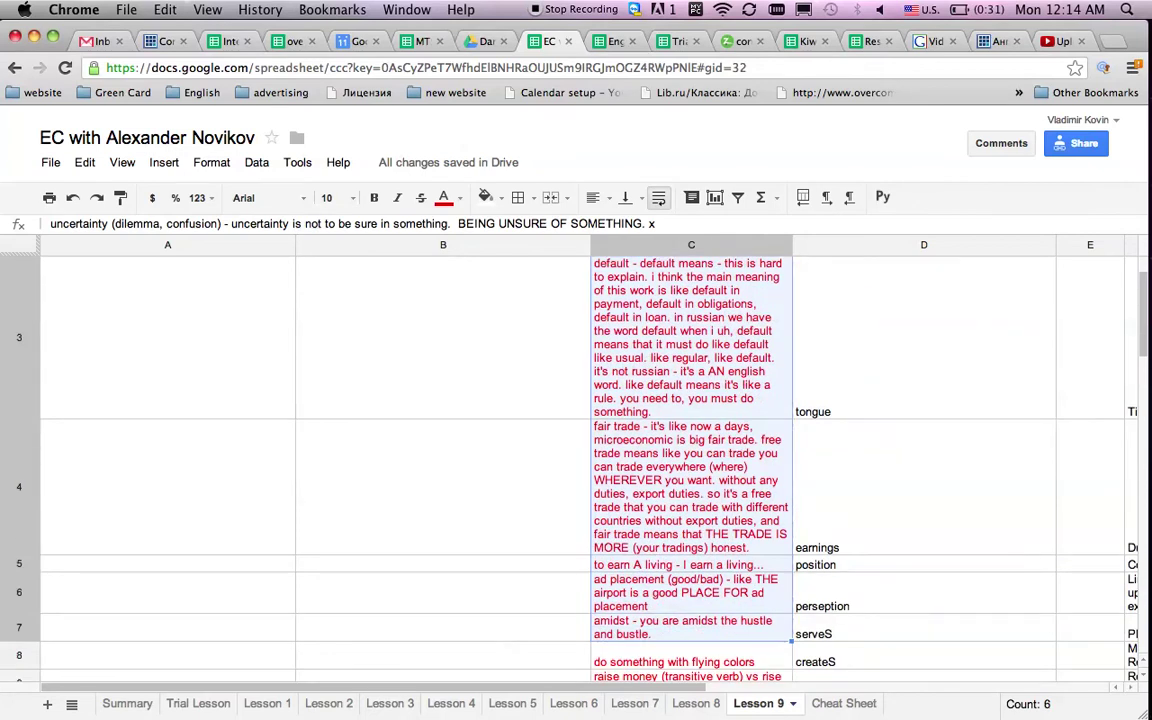
# Paste the copied phrases into the New Words/New Phrases column of the Lesson 8 sheet, starting at cell C13
pyautogui.click(679, 703)
pyautogui.press('Left')
pyautogui.press('Down')
pyautogui.press('Right')
pyautogui.press('Down')
pyautogui.press('Down')
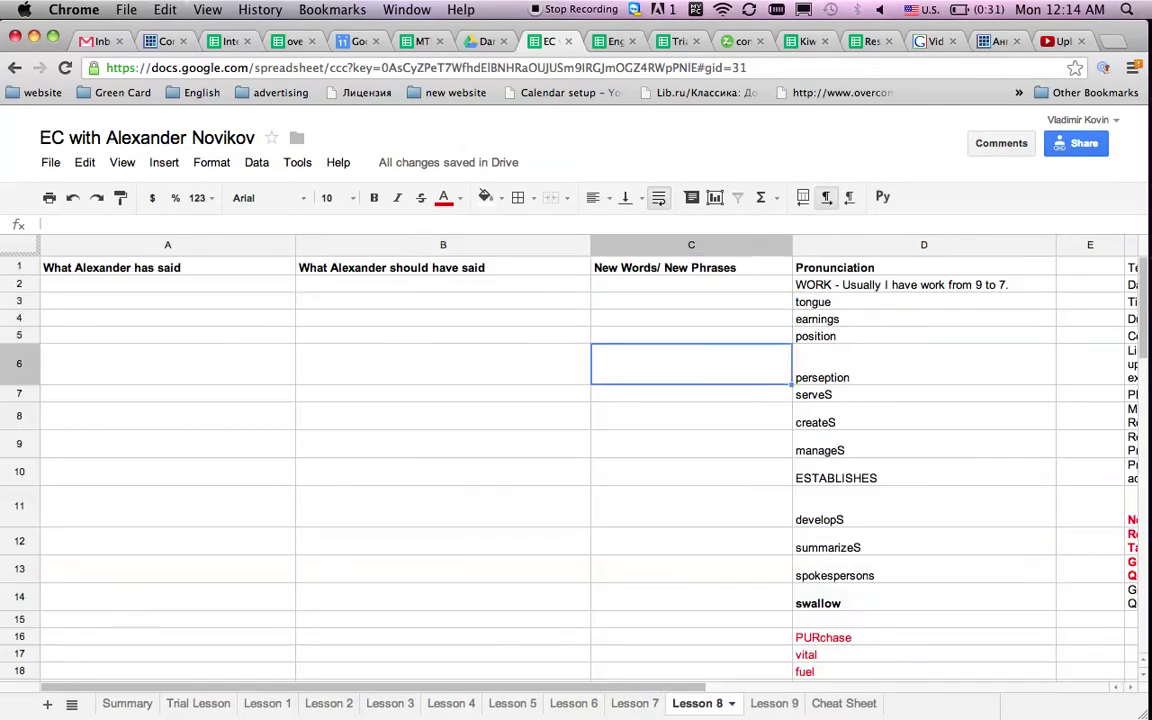
pyautogui.press('Down')
pyautogui.press('Down')
pyautogui.press('Down')
pyautogui.press('Down')
pyautogui.press('Down')
pyautogui.press('Down')
pyautogui.press('Down')
pyautogui.press('super+v')
pyautogui.press('Left')
pyautogui.press('Left')
pyautogui.press('Up')
pyautogui.press('Up')
pyautogui.press('Up')
pyautogui.press('Up')
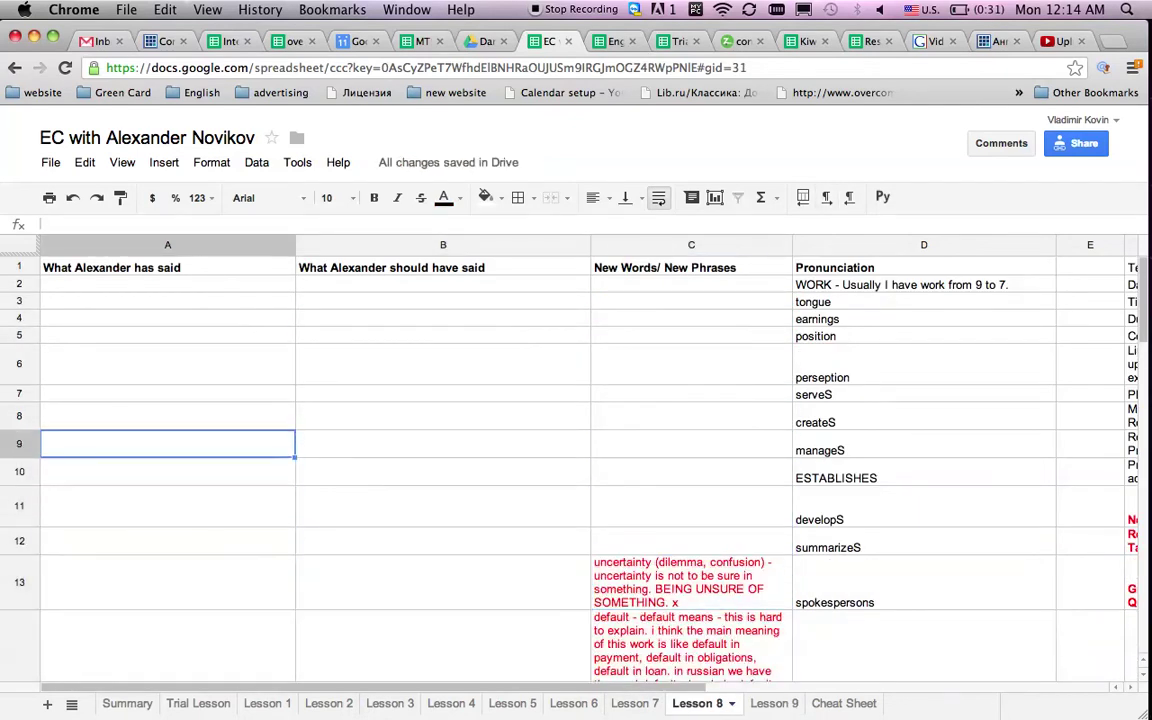
# Enter "Sentence 1" in cell A2 of the Lesson 8 sheet
pyautogui.press('Up')
pyautogui.press('Up')
pyautogui.press('Up')
pyautogui.press('Up')
pyautogui.press('Up')
pyautogui.press('Up')
pyautogui.press('Up')
pyautogui.press('Up')
pyautogui.press('Down')
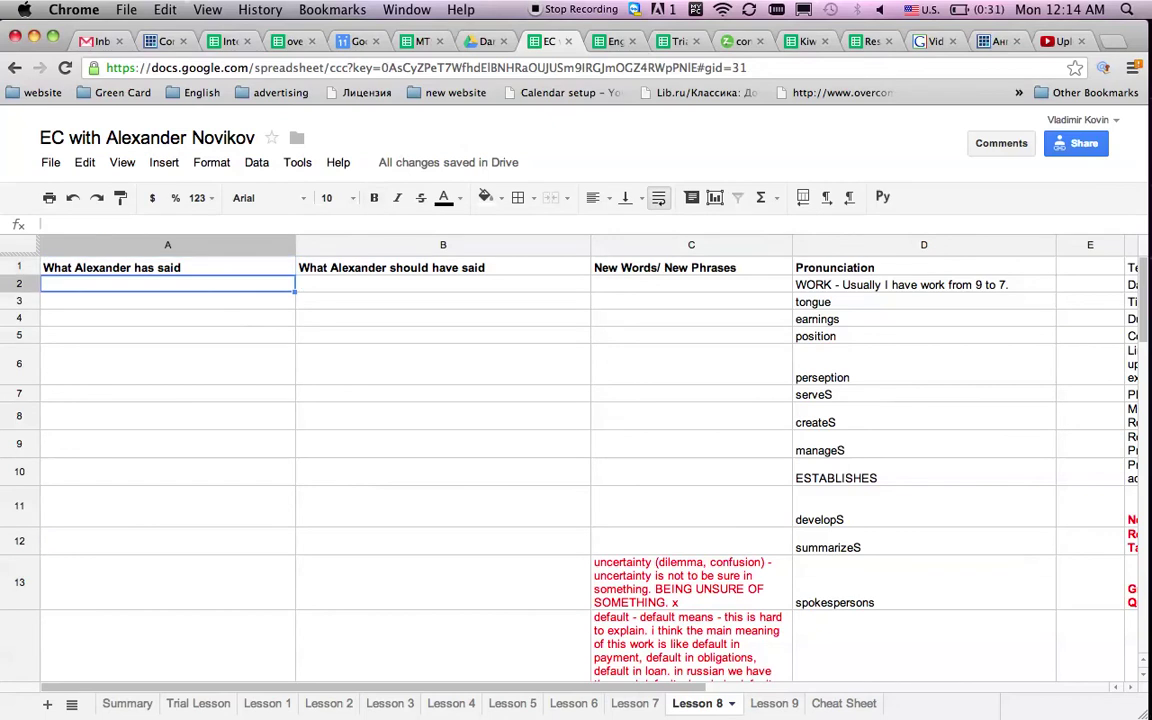
pyautogui.write('Sentence 1')
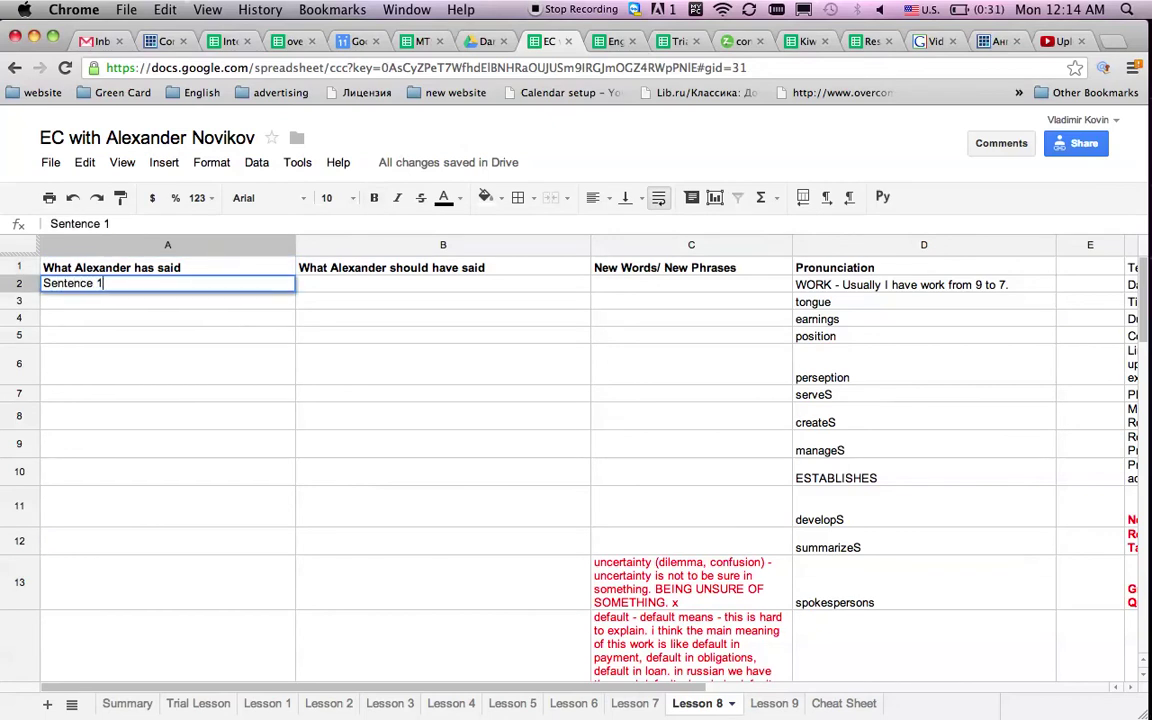
pyautogui.press('Return')
# Fill the "Sentence 1" text from A2 down through cell A12
pyautogui.press('Up')
pyautogui.press('Up')
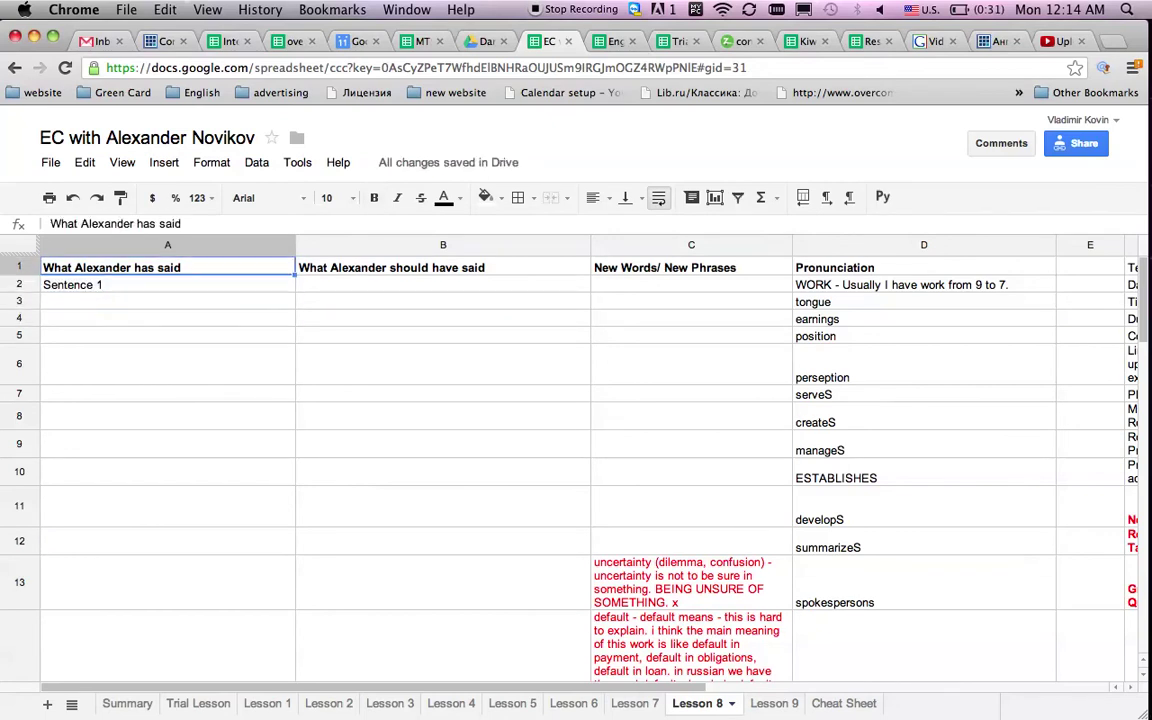
pyautogui.press('Down')
pyautogui.hotkey('shift', 'Down')
pyautogui.hotkey('shift', 'Down')
pyautogui.hotkey('shift', 'Down')
pyautogui.hotkey('shift', 'Down')
pyautogui.hotkey('shift', 'Down')
pyautogui.hotkey('shift', 'Down')
pyautogui.hotkey('shift', 'Down')
pyautogui.hotkey('shift', 'Down')
pyautogui.hotkey('shift', 'Down')
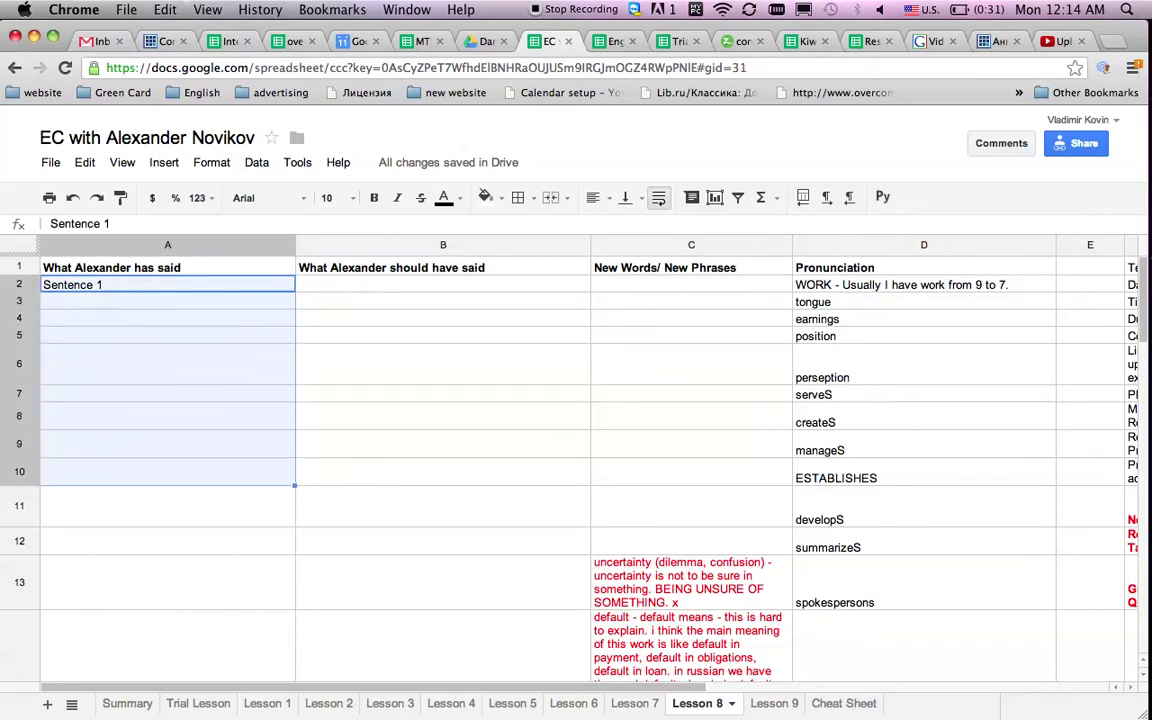
pyautogui.press('super+d')
# Enter "Correct/Incorrect" in cell B2 beside the first sentence
pyautogui.press('Right')
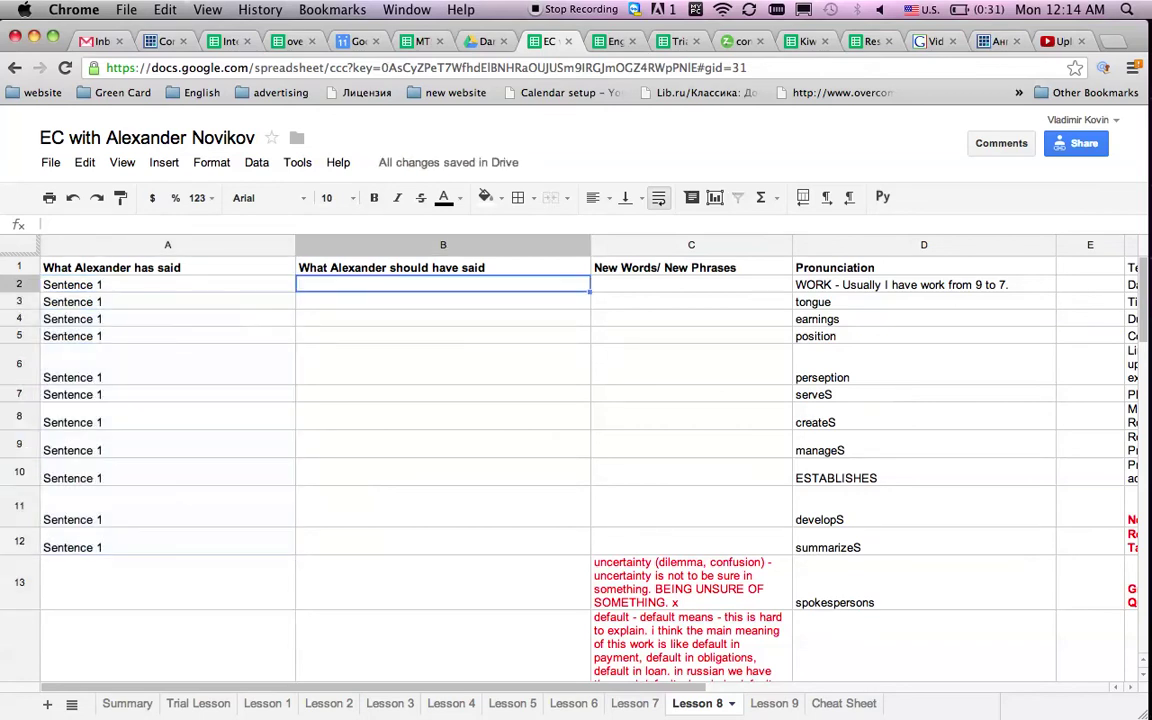
pyautogui.hotkey('shift', 'Left')
pyautogui.hotkey('shift', 'Down')
pyautogui.press('Up')
pyautogui.press('Right')
pyautogui.press('Down')
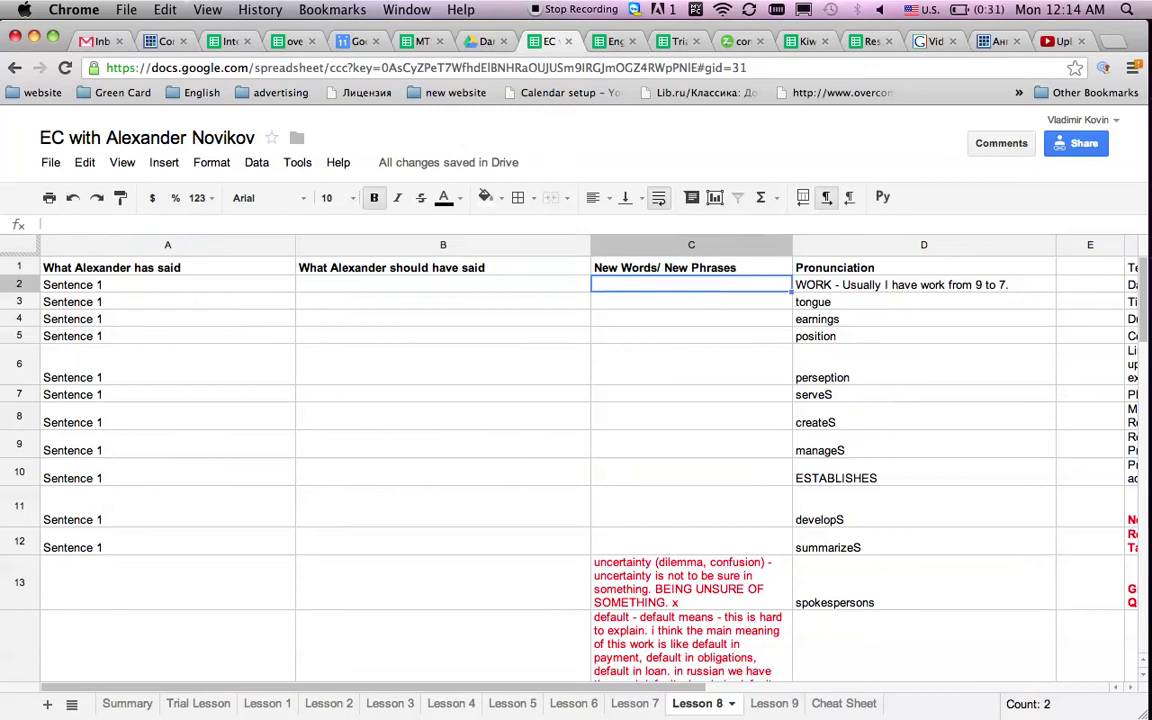
pyautogui.press('Left')
pyautogui.write('Correct/')
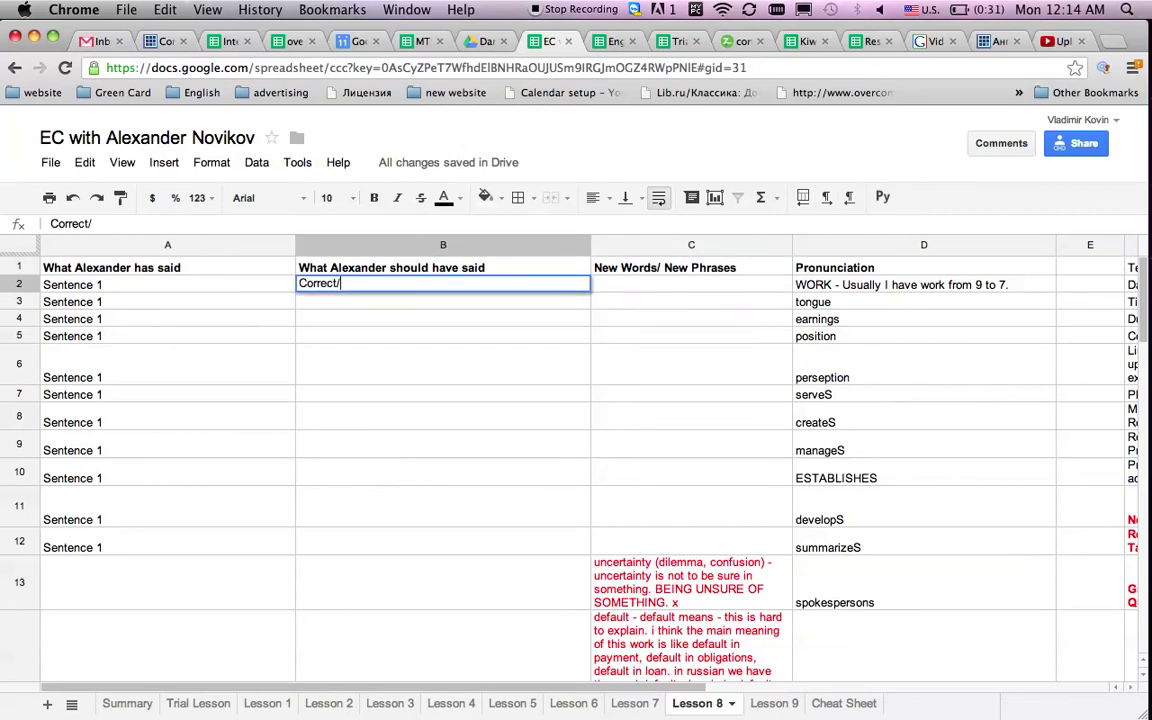
pyautogui.write('Inco')
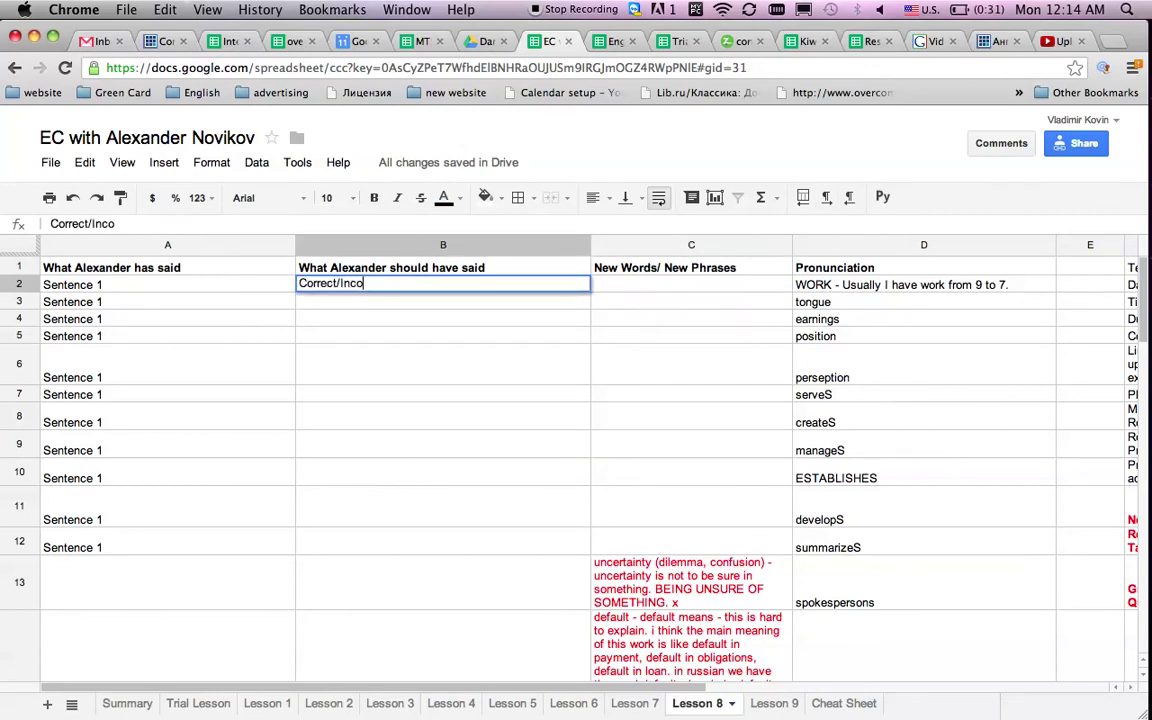
pyautogui.write('rrect')
pyautogui.press('Return')
# Fill "Correct/Incorrect" down column B from B2 to B12, matching the sentences in column A
pyautogui.press('Left')
pyautogui.press('super+Down')
pyautogui.press('Right')
pyautogui.press('shift+super+Up')
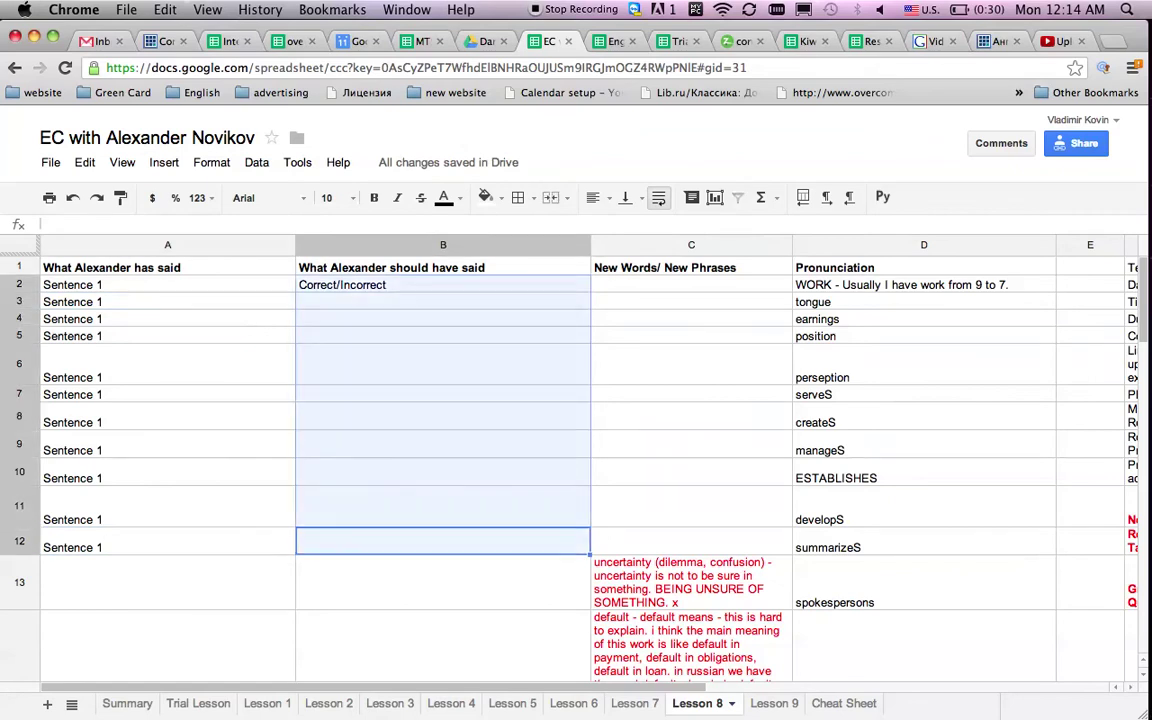
pyautogui.press('super+d')
pyautogui.press('Down')
pyautogui.press('Right')
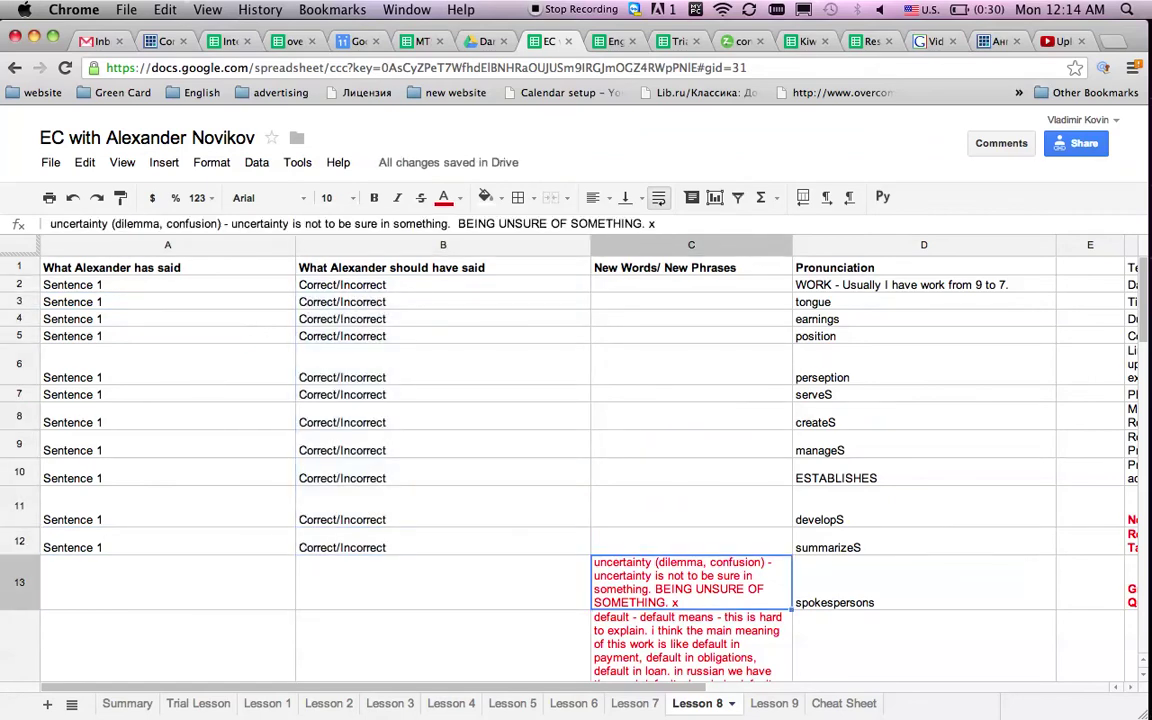
# Move the sentence and correction entries in A2:B12 below the red phrases, starting at cell A19
pyautogui.press('Left')
pyautogui.press('Up')
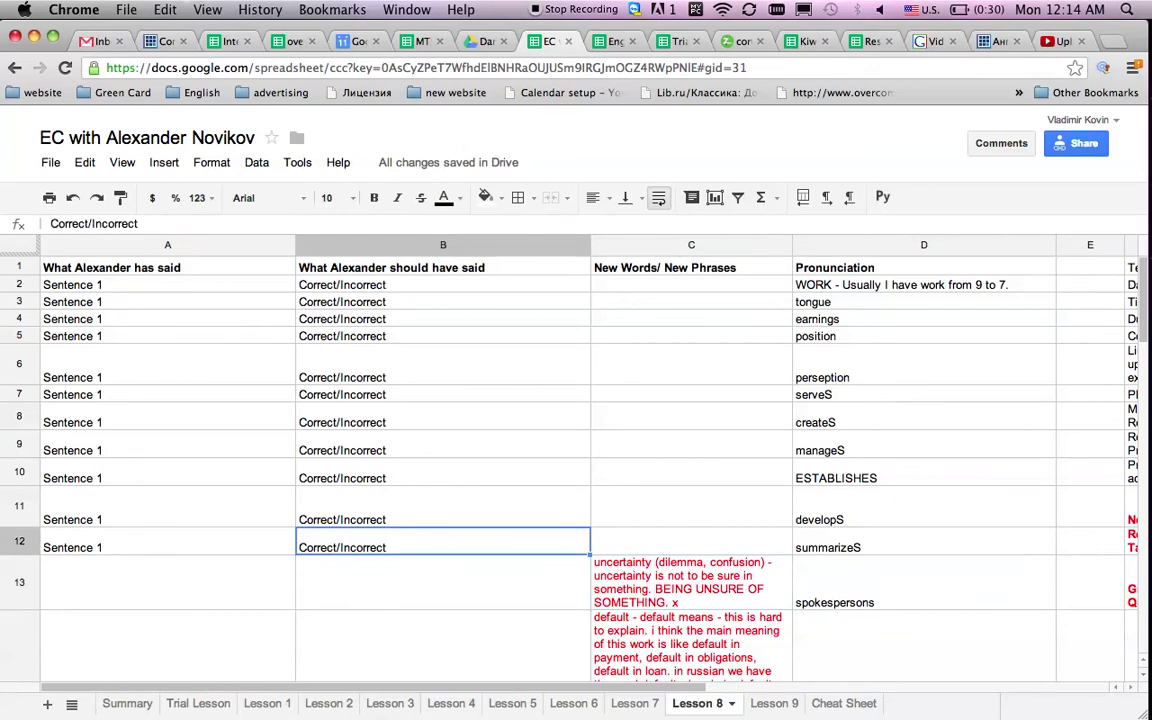
pyautogui.hotkey('shift', 'Left')
pyautogui.press('shift+super+Up')
pyautogui.hotkey('shift', 'Down')
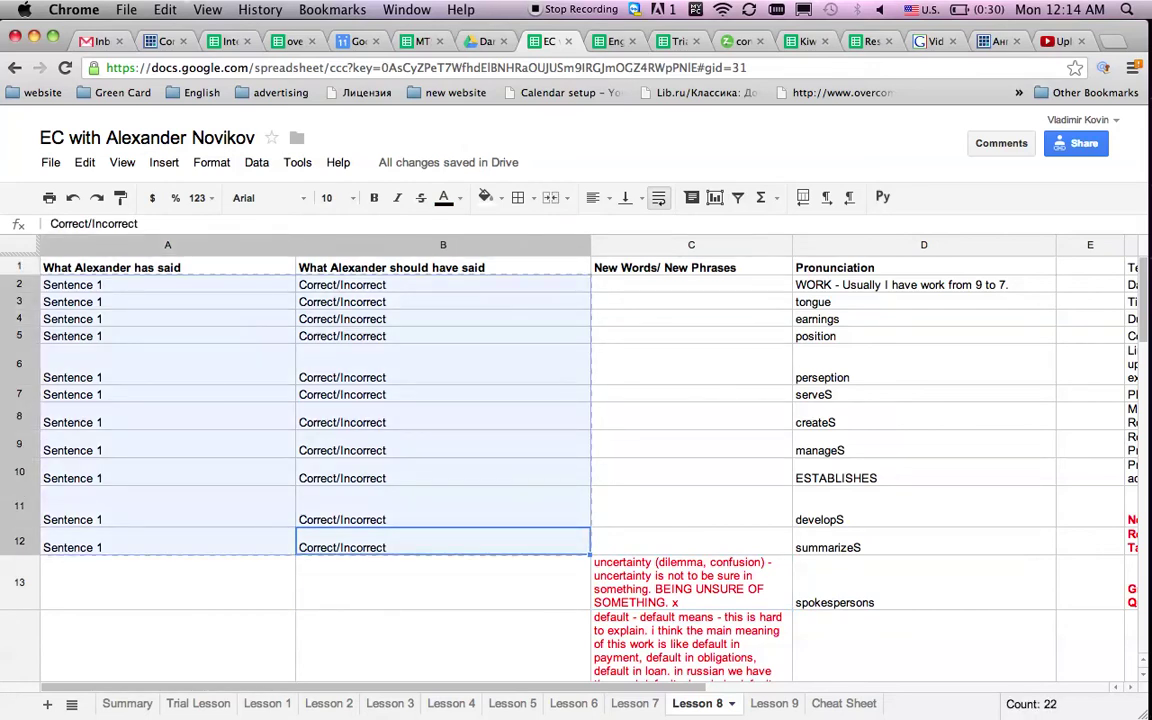
pyautogui.press('Left')
pyautogui.press('Right')
pyautogui.press('Right')
pyautogui.press('super+Down')
pyautogui.press('super+Down')
pyautogui.press('Left')
pyautogui.press('Left')
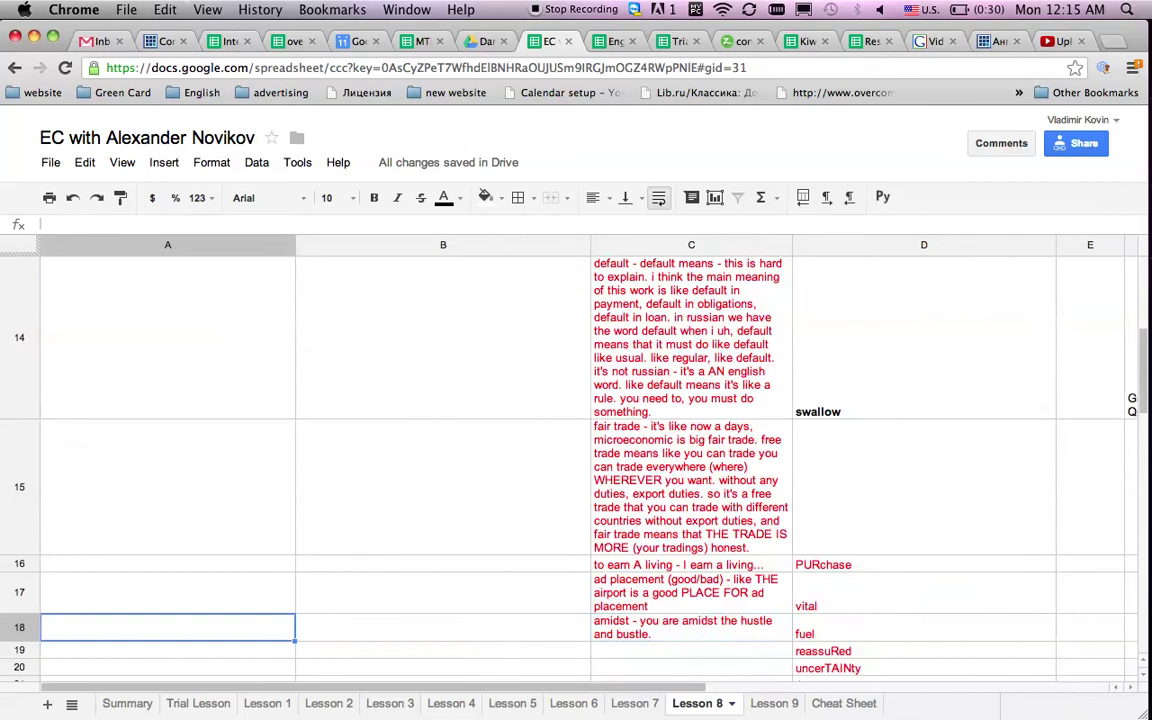
pyautogui.press('Down')
pyautogui.press('super+v')
# Move the six red phrases from C13:C18 up to start at cell C2
pyautogui.press('Right')
pyautogui.press('Right')
pyautogui.press('Up')
pyautogui.press('shift+super+Up')
pyautogui.press('super+c')
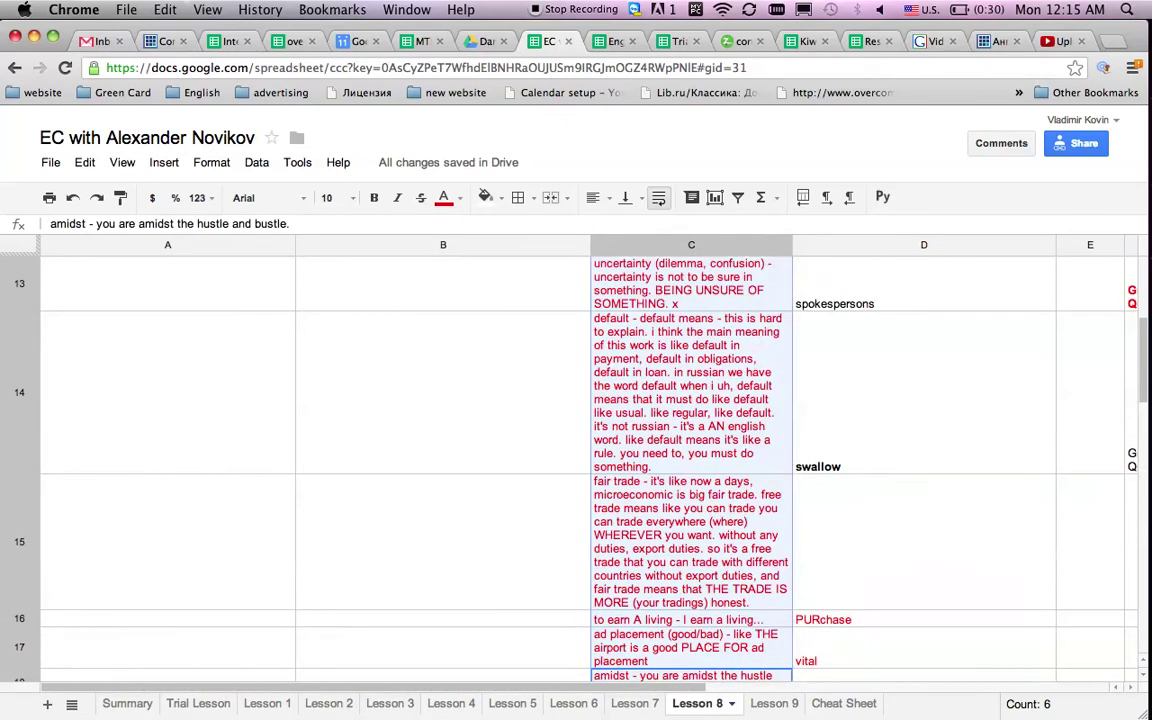
pyautogui.press('super+Up')
pyautogui.press('Up')
pyautogui.press('super+Up')
pyautogui.press('Down')
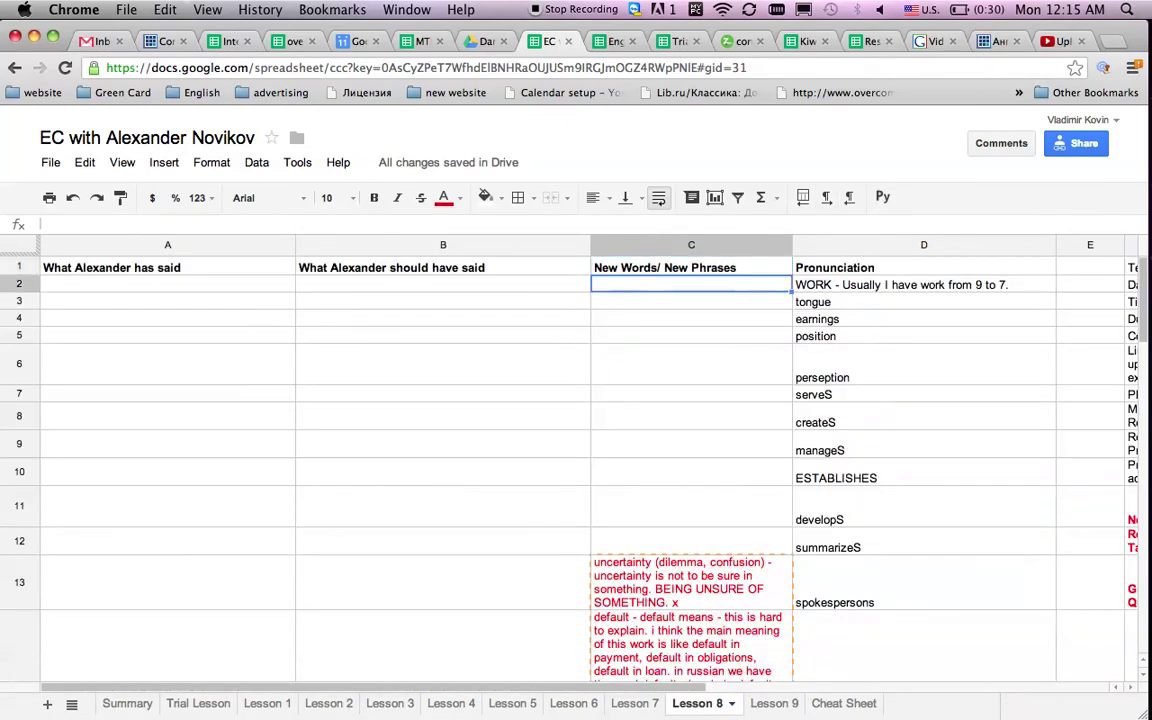
pyautogui.press('super+v')
pyautogui.press('Left')
pyautogui.press('Left')
pyautogui.press('super+Down')
pyautogui.hotkey('shift', 'Right')
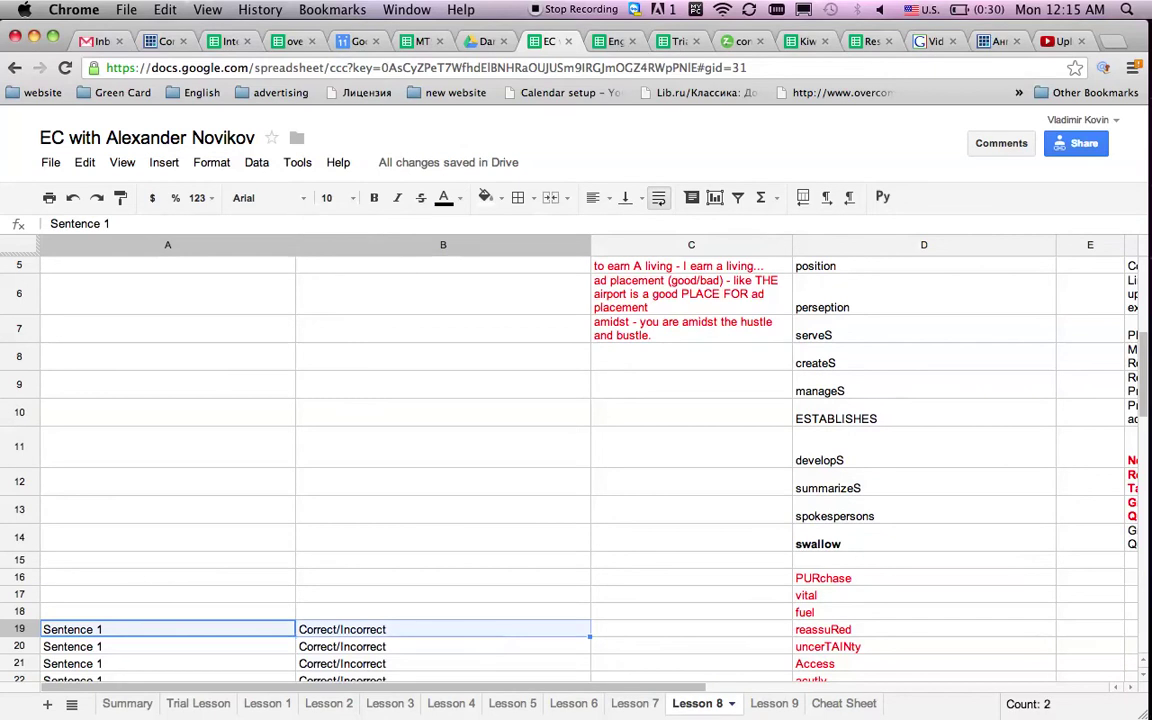
# Copy all New Words/New Phrases entries, cells C2 to C28, from the Lesson 9 sheet
pyautogui.click(815, 705)
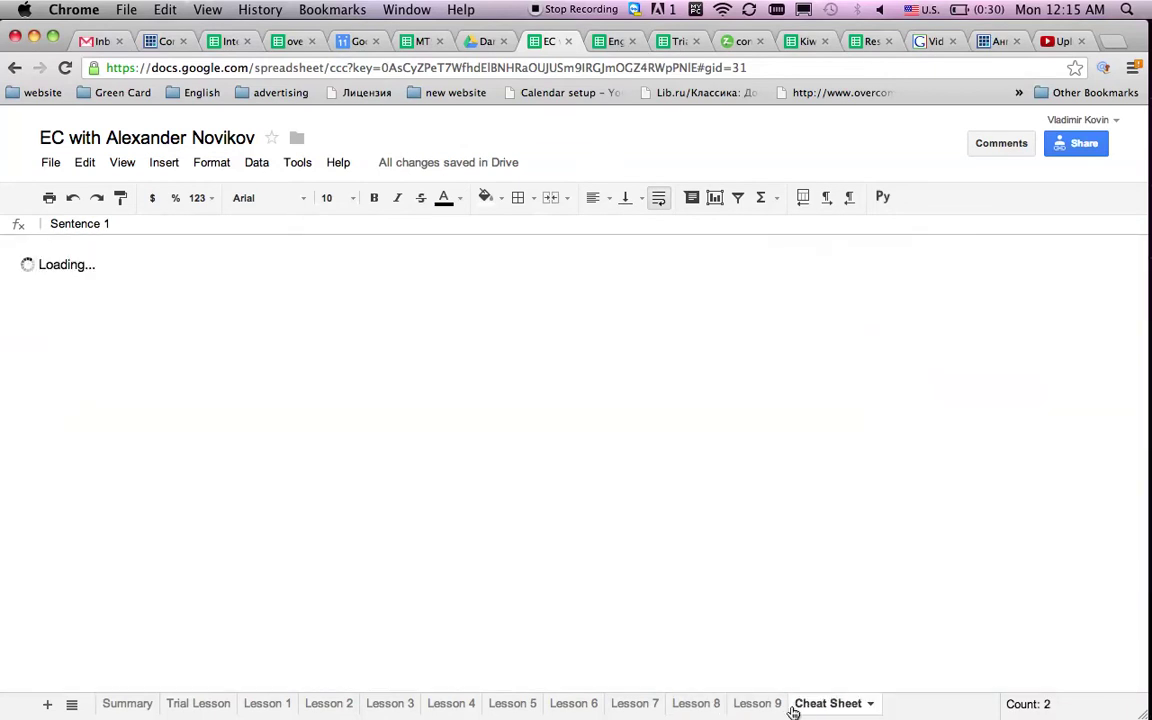
pyautogui.click(778, 705)
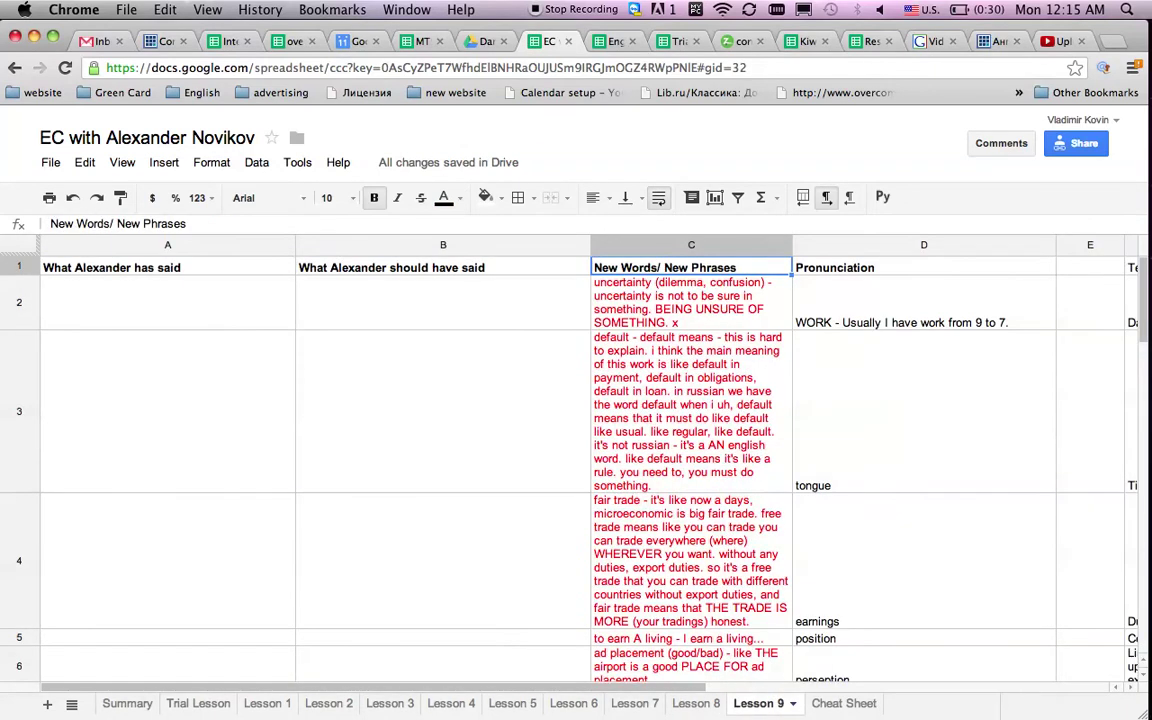
pyautogui.press('super+shift+Down')
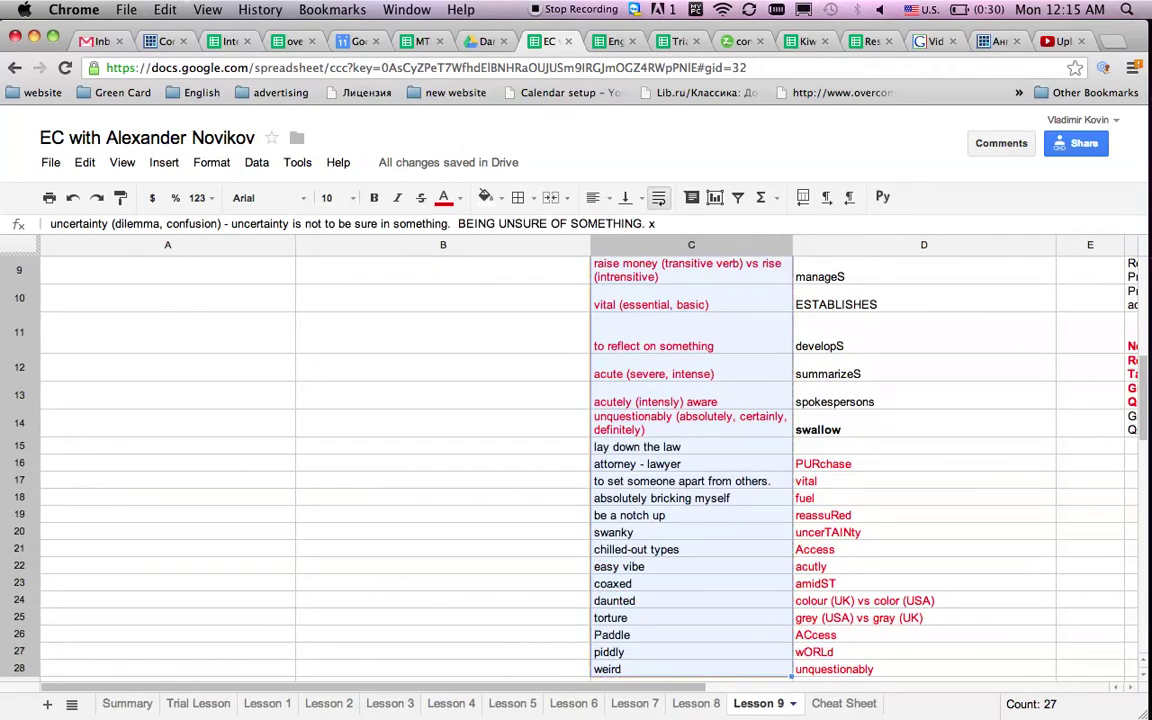
# Paste the full phrase list into the New Words/New Phrases column of the Lesson 8 sheet, starting at C2
pyautogui.click(697, 703)
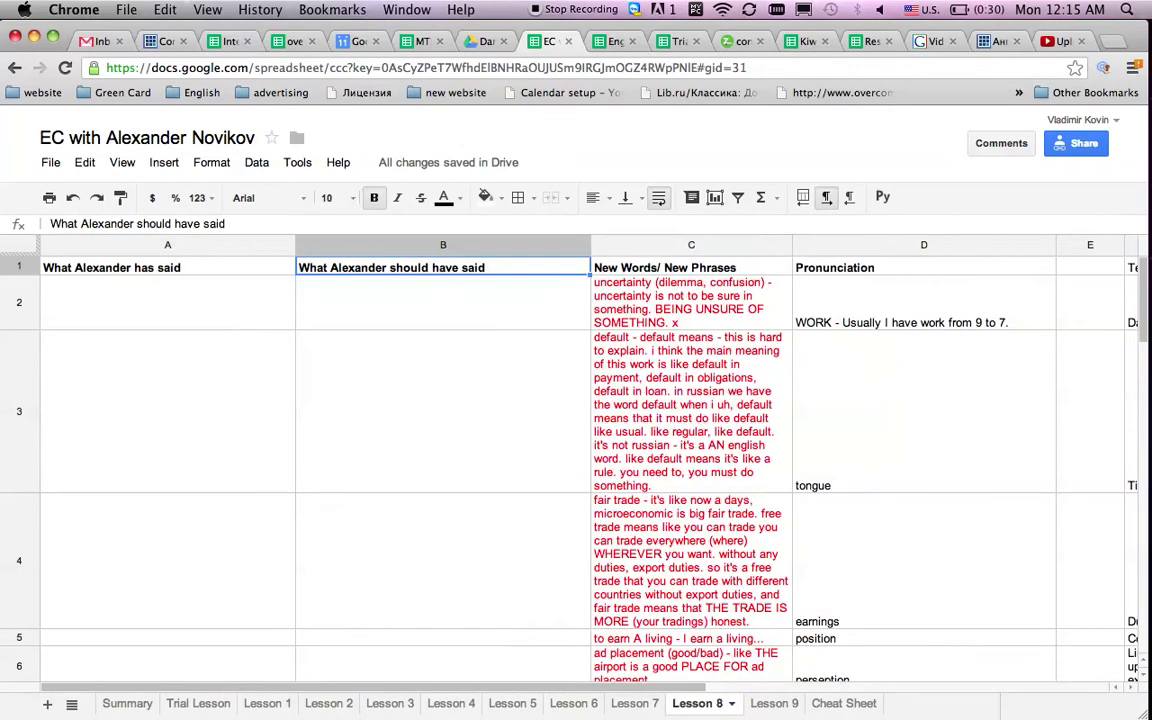
pyautogui.click(691, 302)
pyautogui.press('super+shift+Down')
# Enter "Sentence with the word Uncertainty" in cell A2, beside the uncertainty phrase
pyautogui.press('Left')
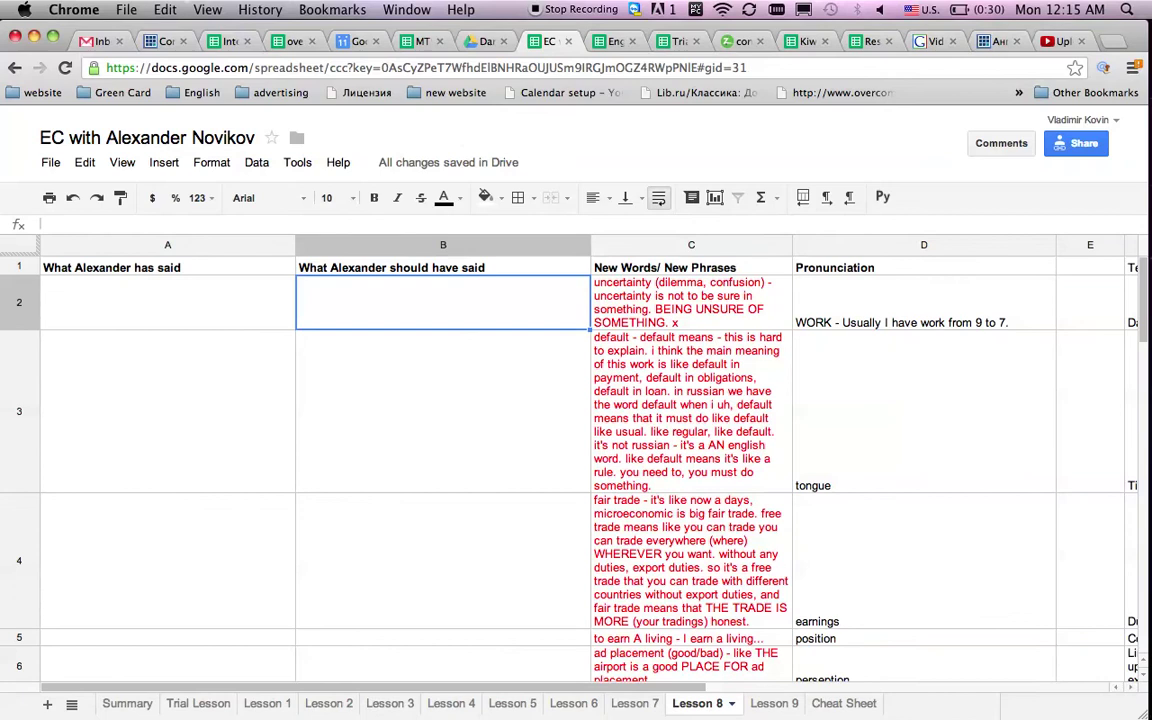
pyautogui.press('Left')
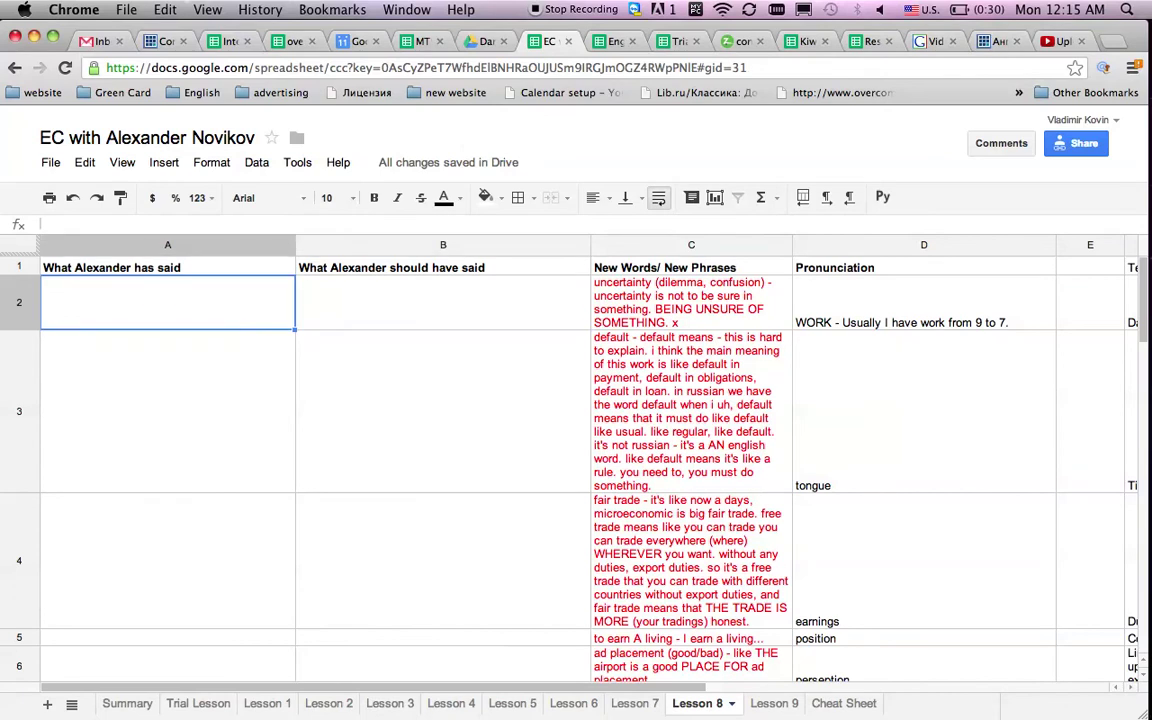
pyautogui.write('U')
pyautogui.press('BackSpace')
pyautogui.write('Senten')
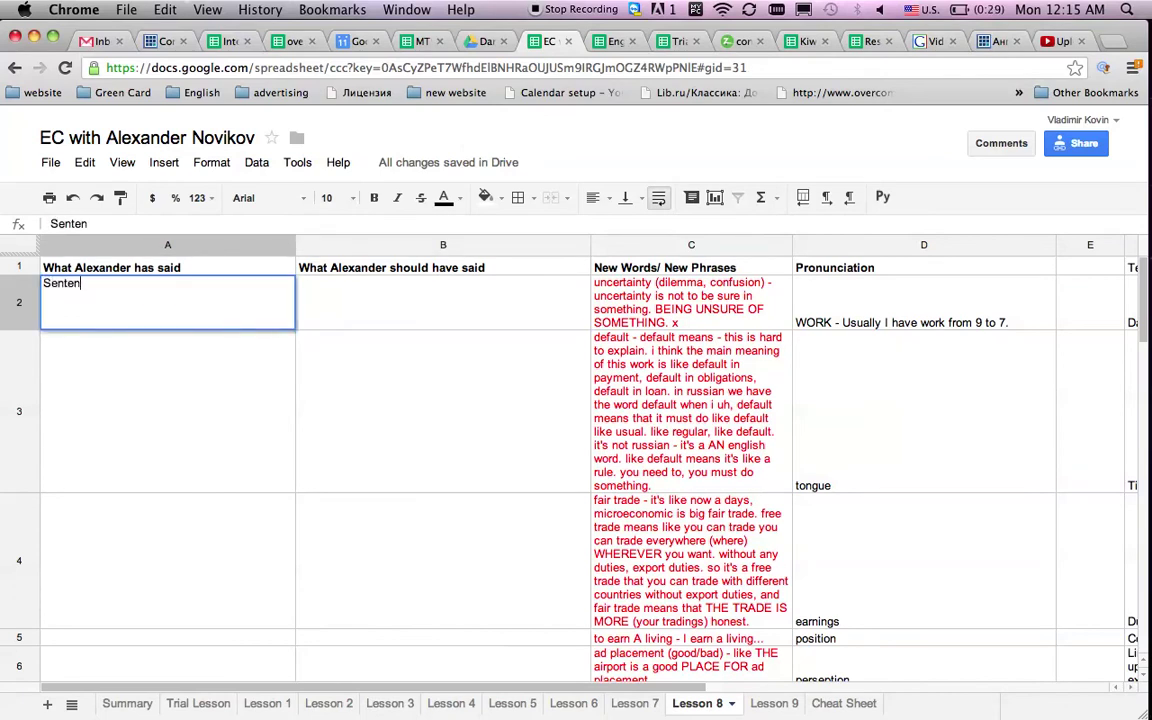
pyautogui.write('ce with the ')
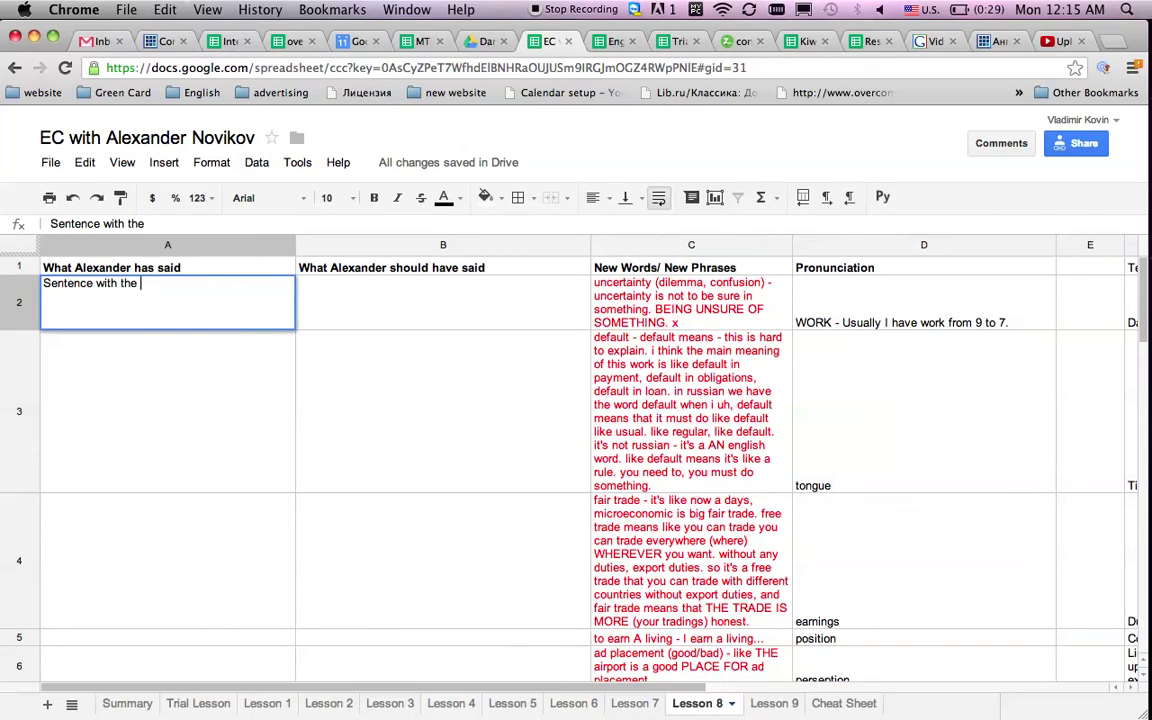
pyautogui.write('word Uncert')
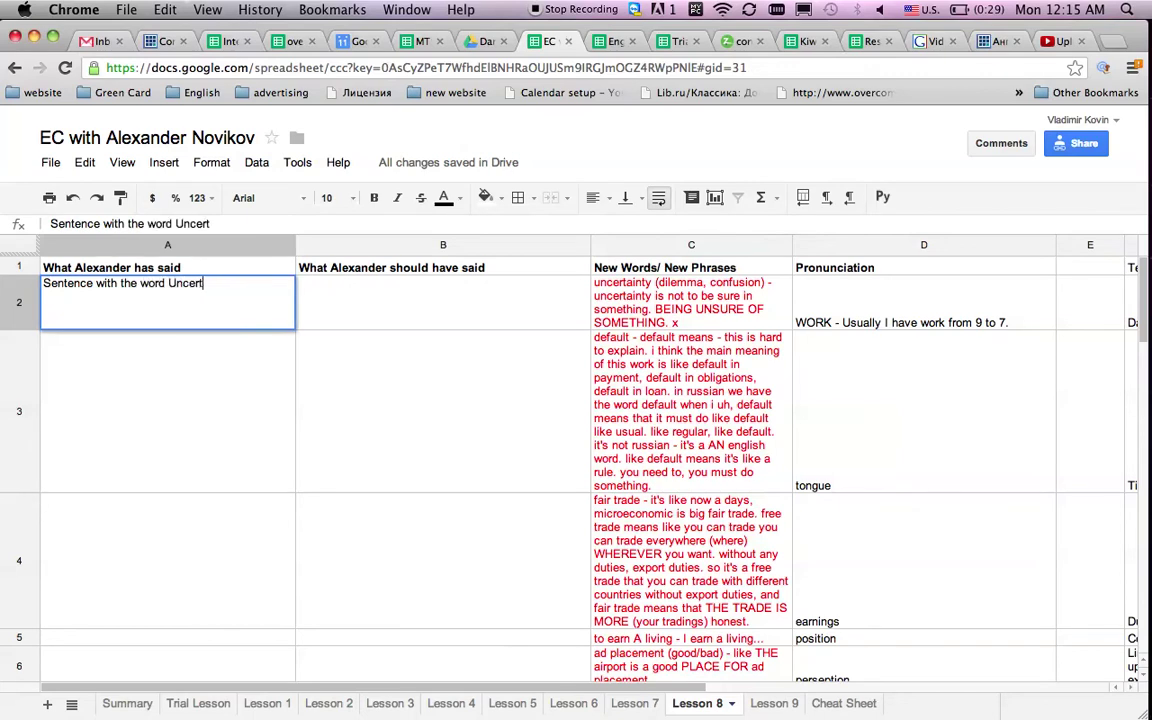
pyautogui.write('ainty')
pyautogui.press('Return')
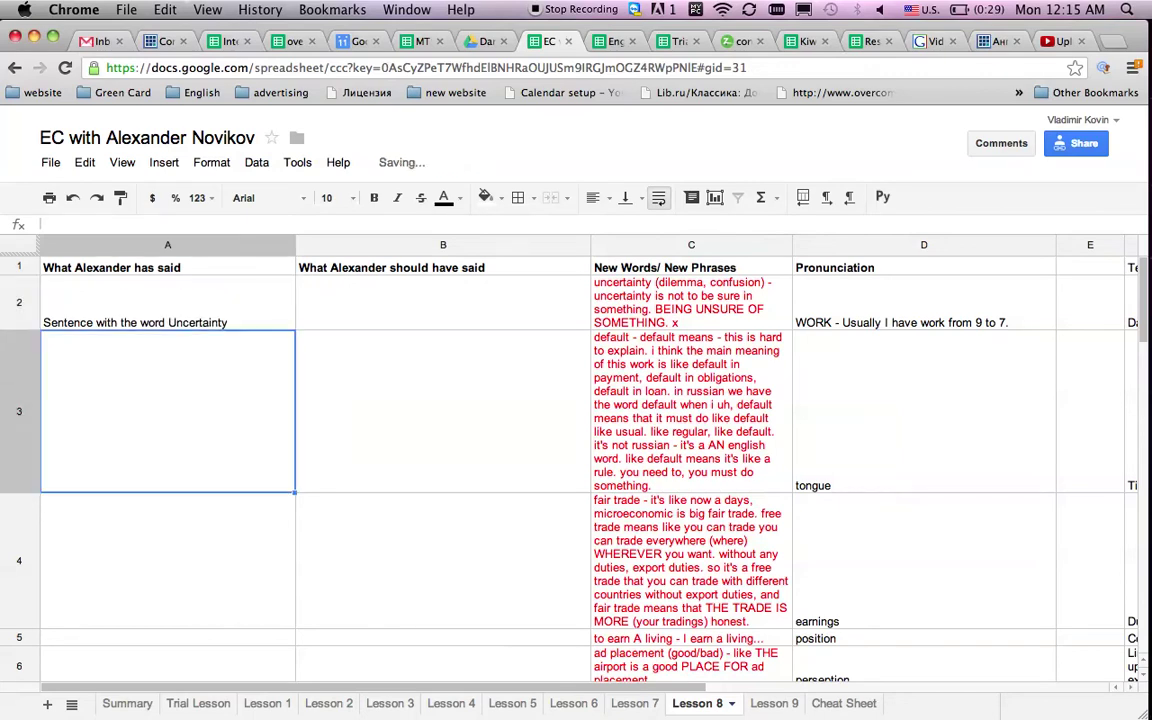
pyautogui.press('Up')
pyautogui.hotkey('shift', 'Down')
pyautogui.hotkey('shift', 'Down')
pyautogui.hotkey('shift', 'Down')
pyautogui.hotkey('shift', 'Down')
pyautogui.hotkey('shift', 'Down')
pyautogui.hotkey('shift', 'Down')
pyautogui.hotkey('shift', 'Down')
pyautogui.hotkey('shift', 'Down')
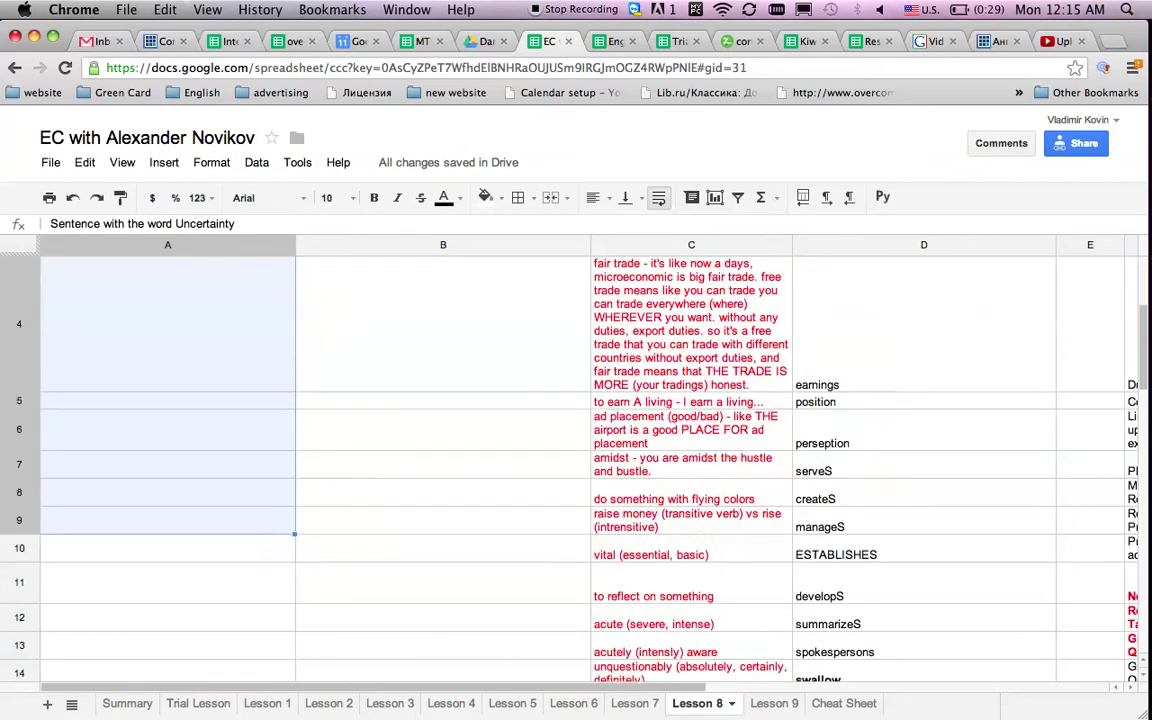
pyautogui.press('Up')
pyautogui.press('Down')
pyautogui.press('Down')
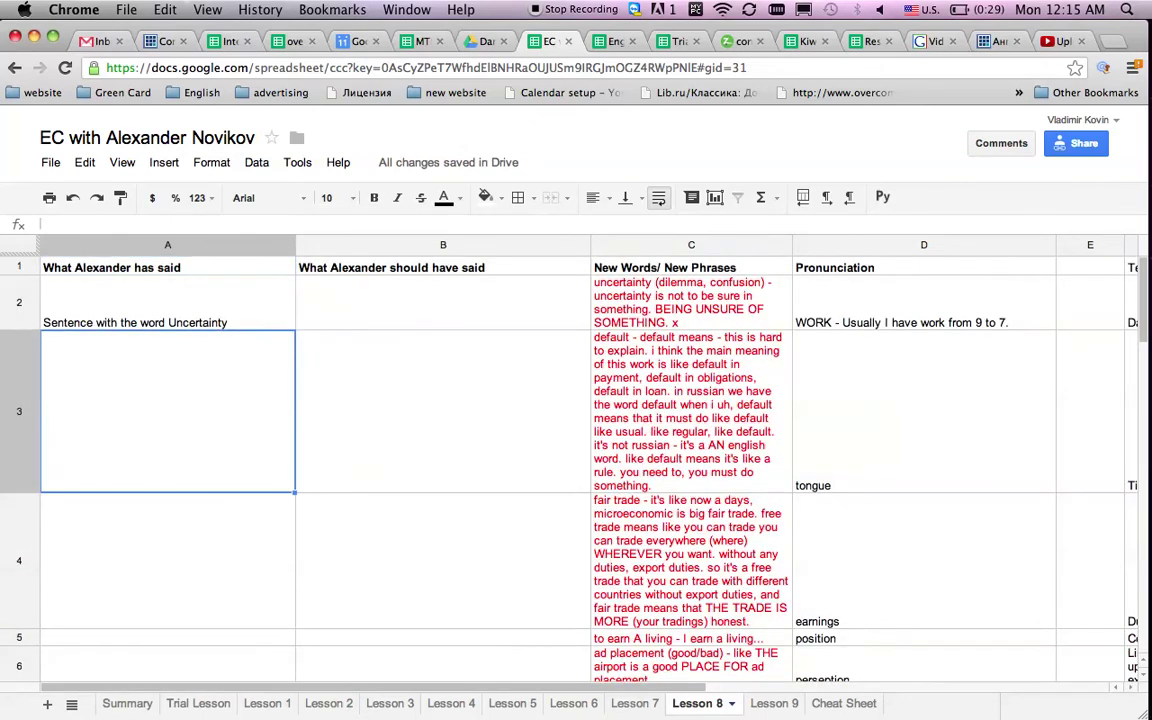
# Fill the "Sentence with the word Uncertainty" text from A2 down through cell A5
pyautogui.press('Up')
pyautogui.hotkey('shift', 'Down')
pyautogui.hotkey('shift', 'Down')
pyautogui.hotkey('shift', 'Down')
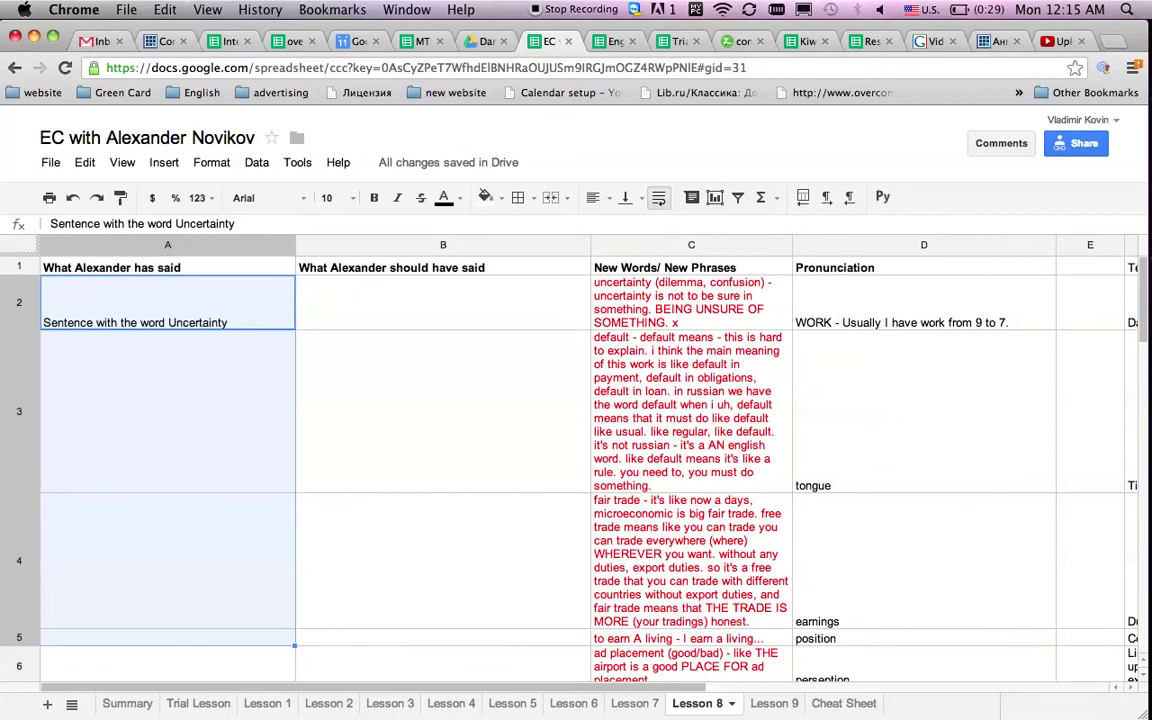
pyautogui.hotkey('ctrl', 'd')
pyautogui.press('Down')
pyautogui.press('Down')
pyautogui.press('Down')
pyautogui.press('Down')
pyautogui.press('Up')
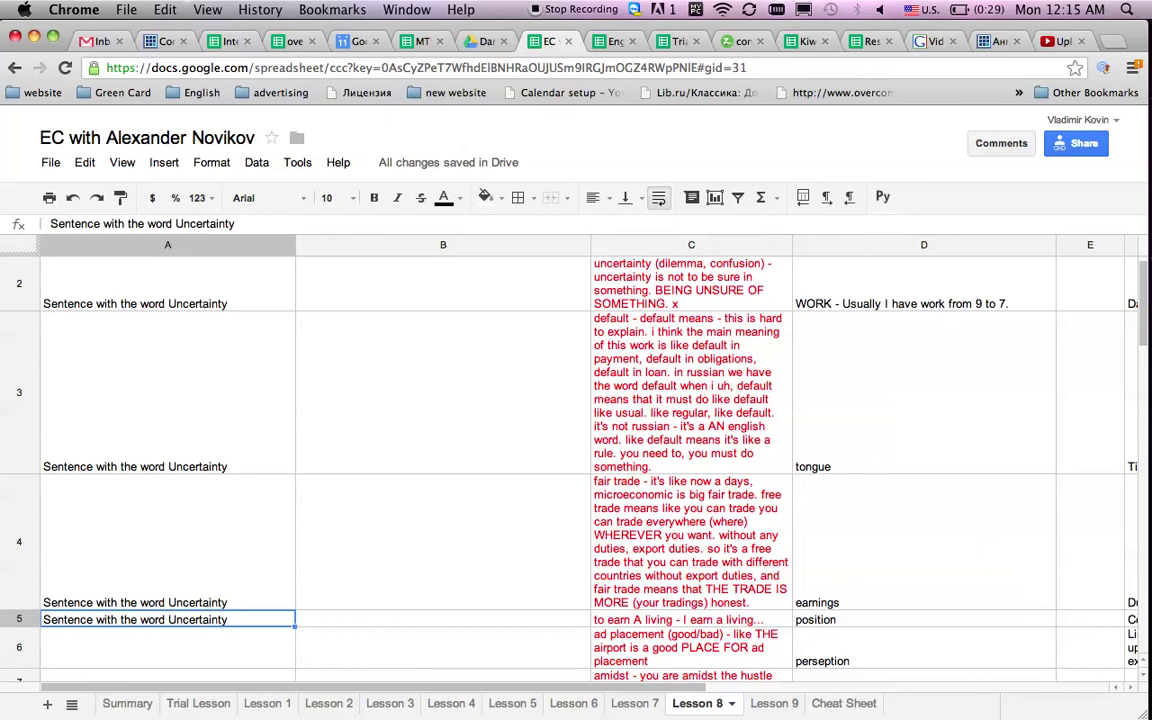
# Copy the sample sentence from A5 into cell A7, leaving A6 empty
pyautogui.press('super+c')
pyautogui.press('Down')
pyautogui.press('Down')
pyautogui.press('Down')
pyautogui.press('Up')
pyautogui.press('super+v')
pyautogui.press('Down')
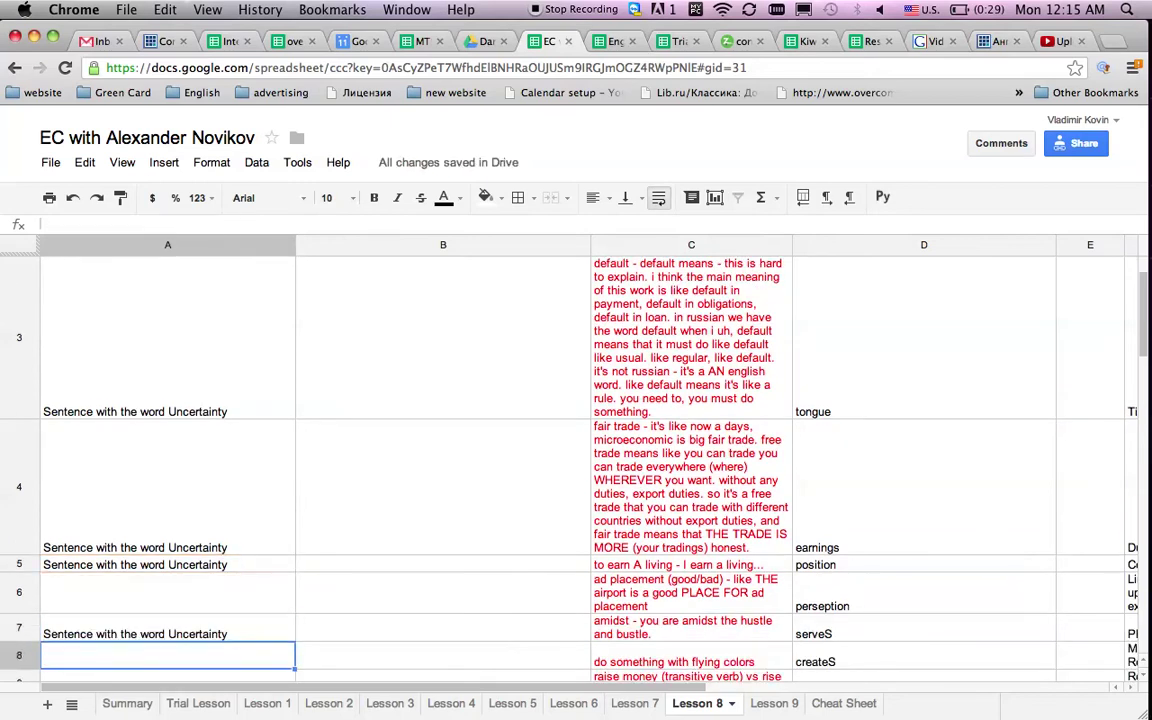
# Paste the copied sample sentence into cells A10, A12 and A15 beside further phrases
pyautogui.press('Down')
pyautogui.press('Down')
pyautogui.hotkey('ctrl', 'v')
pyautogui.press('Down')
pyautogui.press('Down')
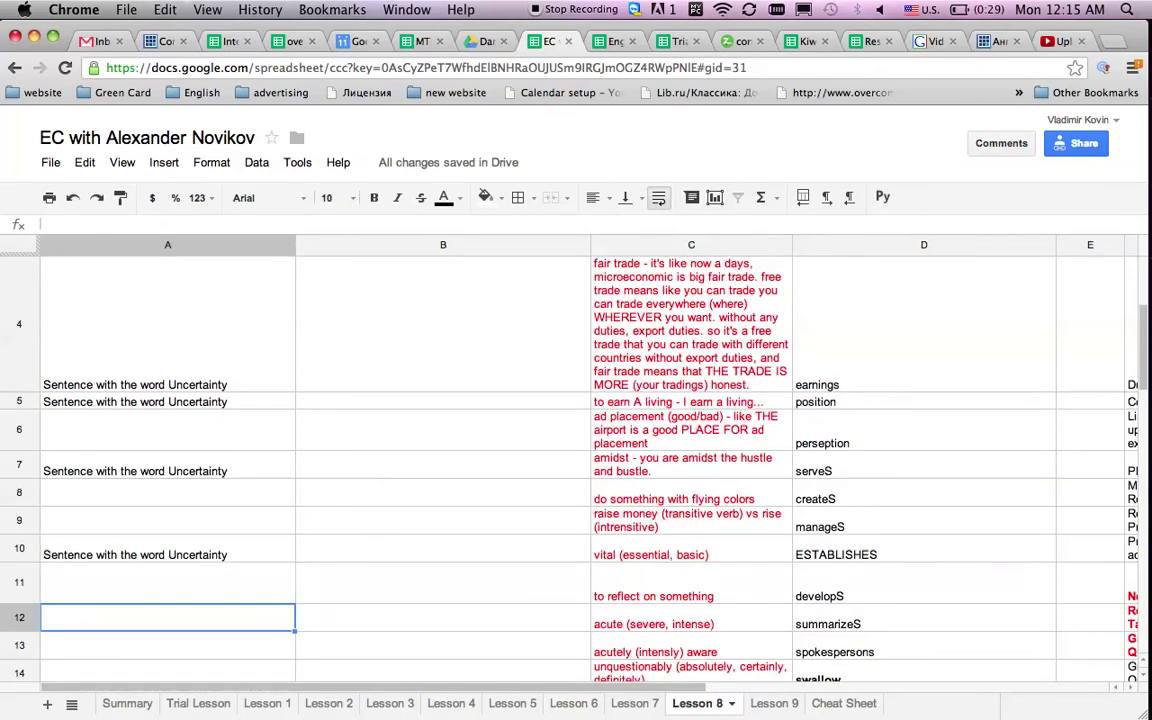
pyautogui.hotkey('ctrl', 'v')
pyautogui.press('Down')
pyautogui.press('Down')
pyautogui.press('Down')
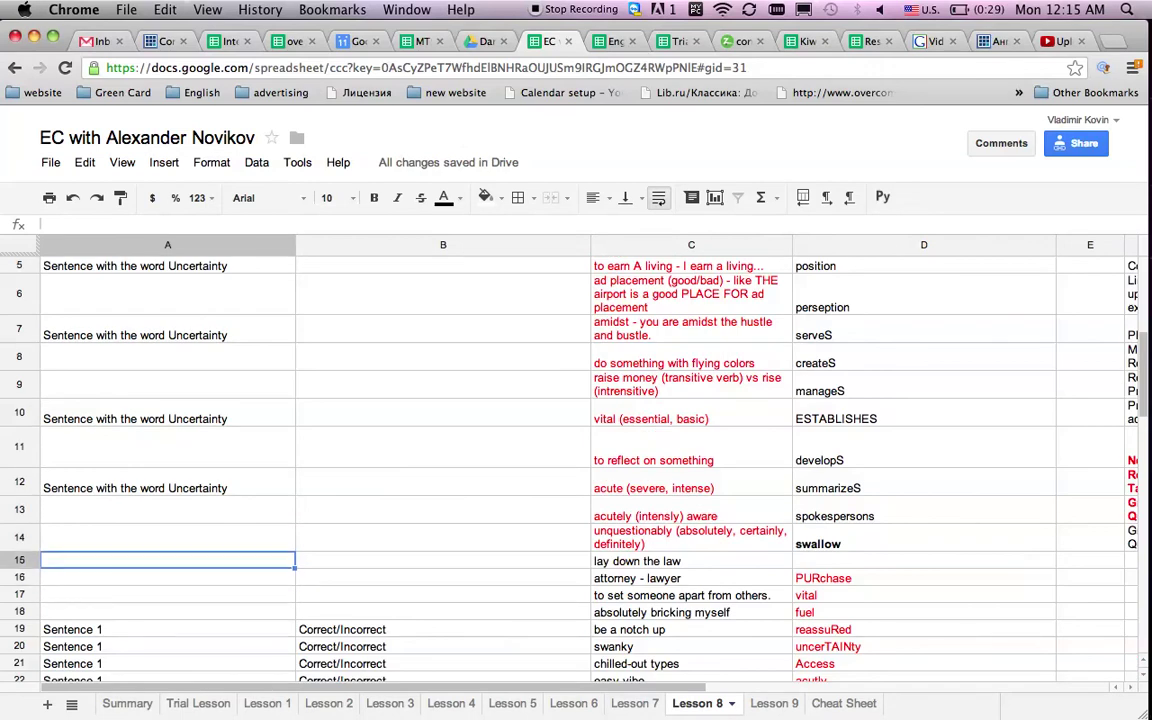
pyautogui.press('Up')
pyautogui.press('Down')
pyautogui.press('super+v')
pyautogui.press('Right')
pyautogui.press('Up')
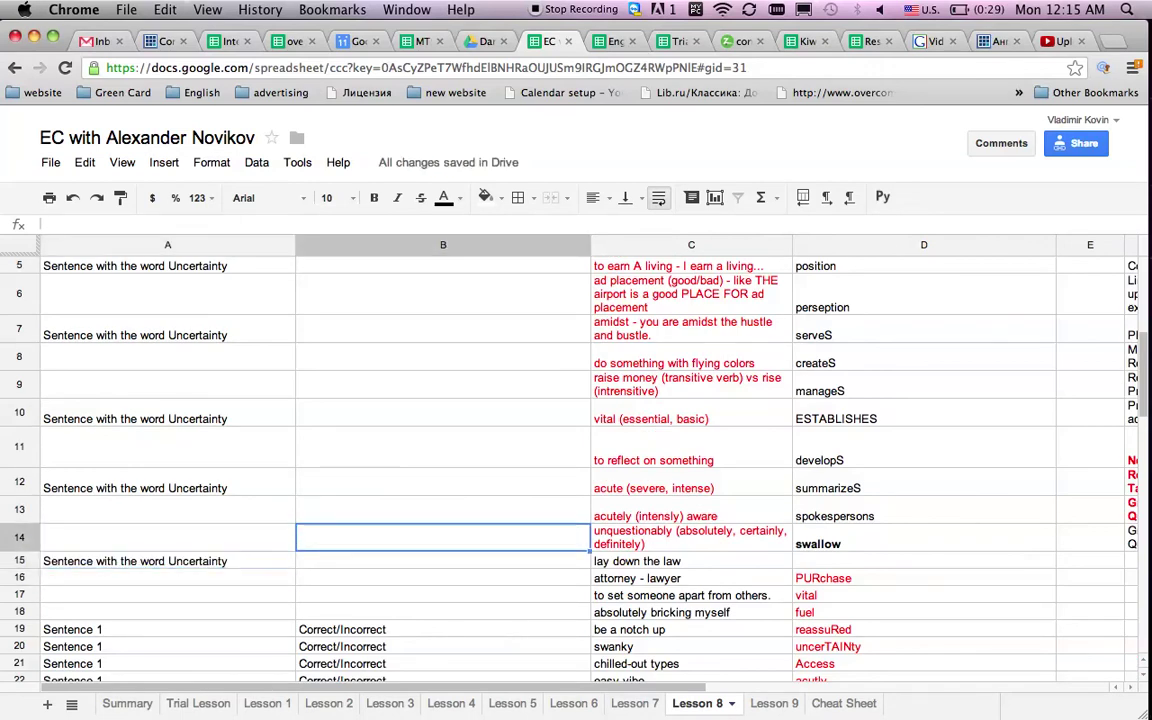
pyautogui.press('Left')
pyautogui.press('Up')
pyautogui.press('Up')
pyautogui.press('Up')
pyautogui.press('Up')
pyautogui.press('Up')
pyautogui.press('Up')
pyautogui.press('Up')
pyautogui.press('Up')
pyautogui.press('Up')
pyautogui.press('Up')
pyautogui.press('Up')
pyautogui.press('Up')
pyautogui.press('Up')
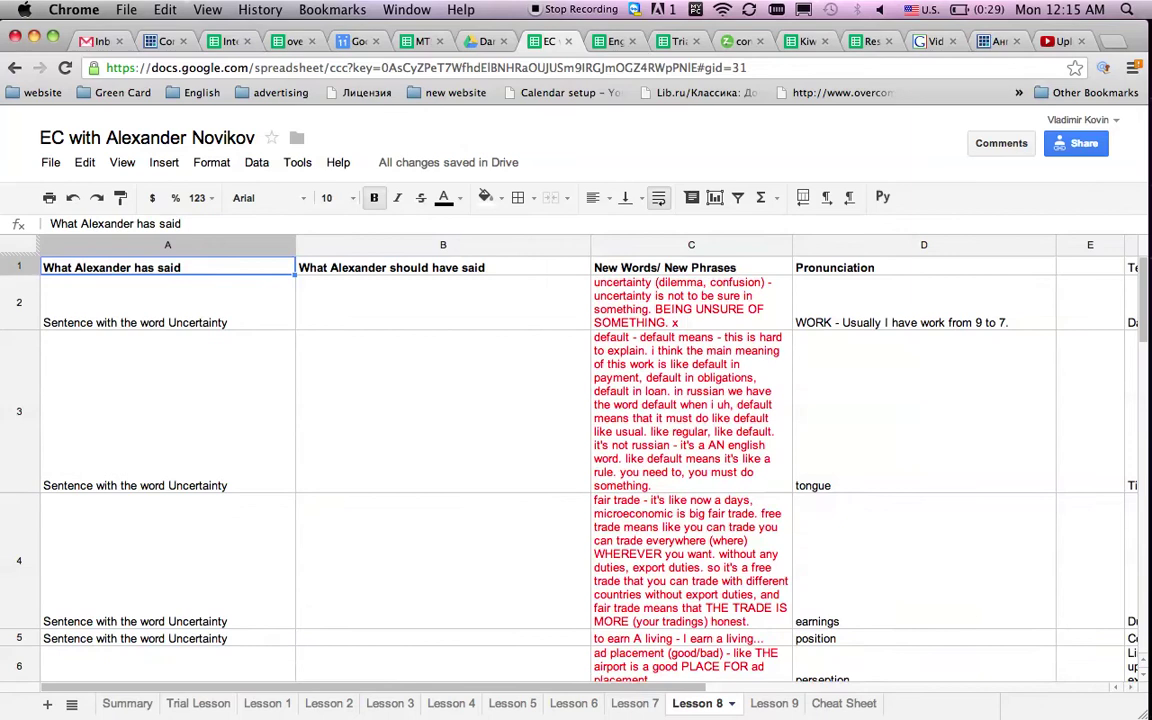
# Fill the sample sentences from A2:A5 across into B2:B5 as the corrected versions
pyautogui.press('Down')
pyautogui.press('Right')
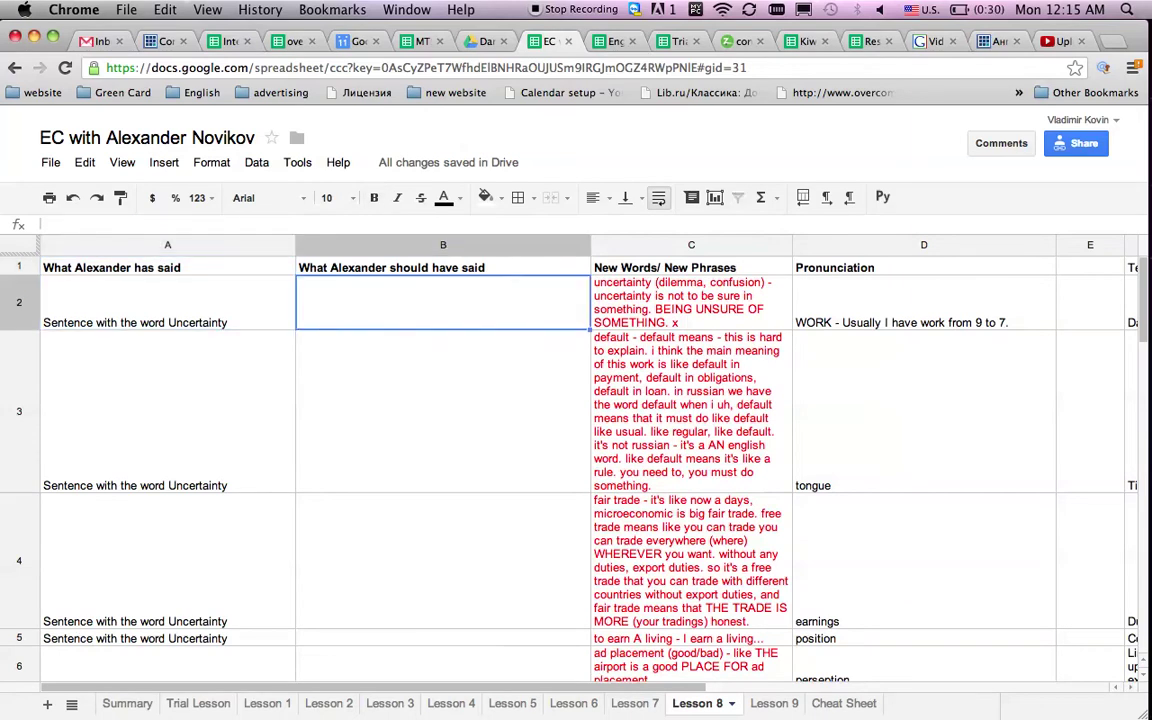
pyautogui.hotkey('shift', 'Left')
pyautogui.hotkey('ctrl', 'r')
pyautogui.press('Down')
pyautogui.hotkey('shift', 'Left')
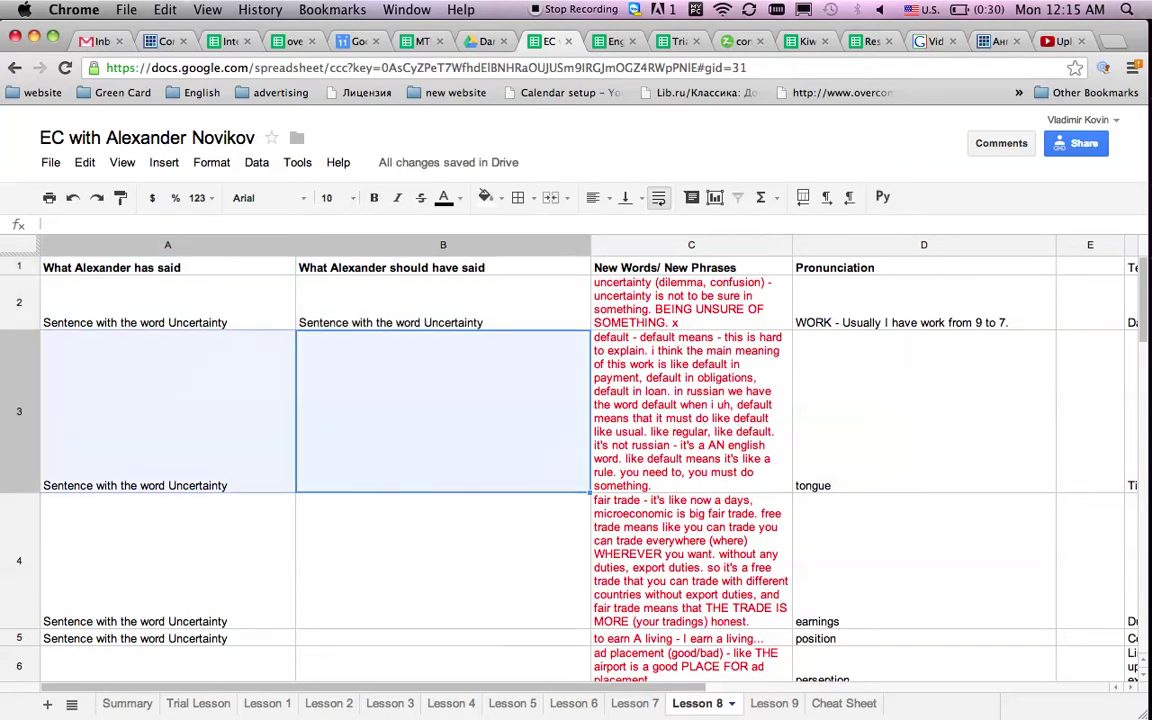
pyautogui.hotkey('ctrl', 'r')
pyautogui.press('Down')
pyautogui.hotkey('shift', 'Left')
pyautogui.press('super+r')
pyautogui.press('super+Down')
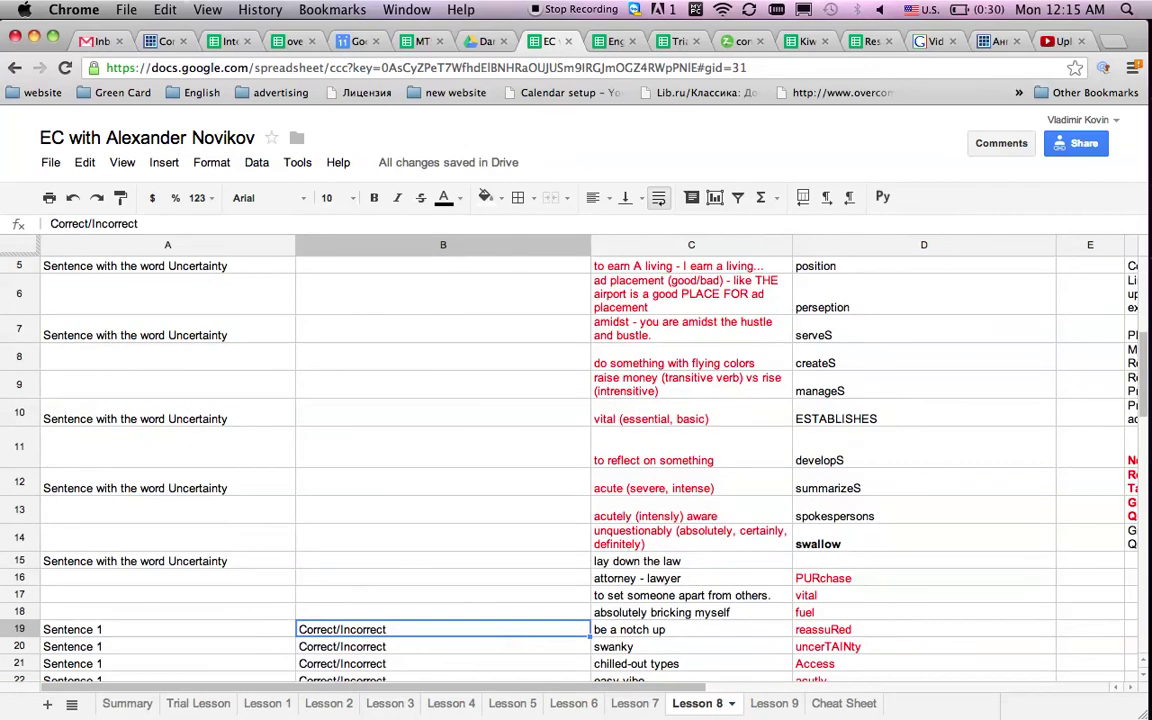
pyautogui.press('super+Up')
pyautogui.press('Down')
pyautogui.hotkey('shift', 'Left')
pyautogui.hotkey('ctrl', 'r')
# Fill the sample sentences in A7 and A10 across into B7 and B10
pyautogui.press('Down')
pyautogui.press('Down')
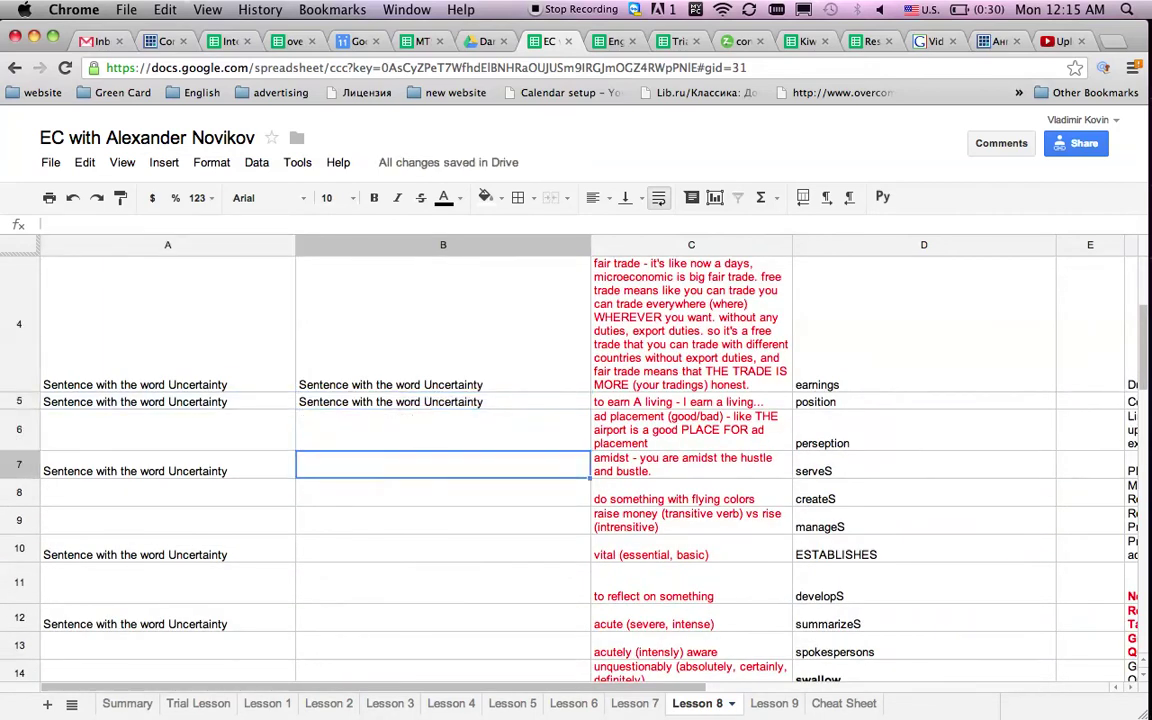
pyautogui.hotkey('shift', 'Left')
pyautogui.hotkey('ctrl', 'r')
pyautogui.press('Down')
pyautogui.press('Down')
pyautogui.press('Down')
pyautogui.hotkey('shift', 'Left')
pyautogui.hotkey('ctrl', 'r')
# Fill the sample sentences in A12 and A15 across into B12 and B15
pyautogui.press('Down')
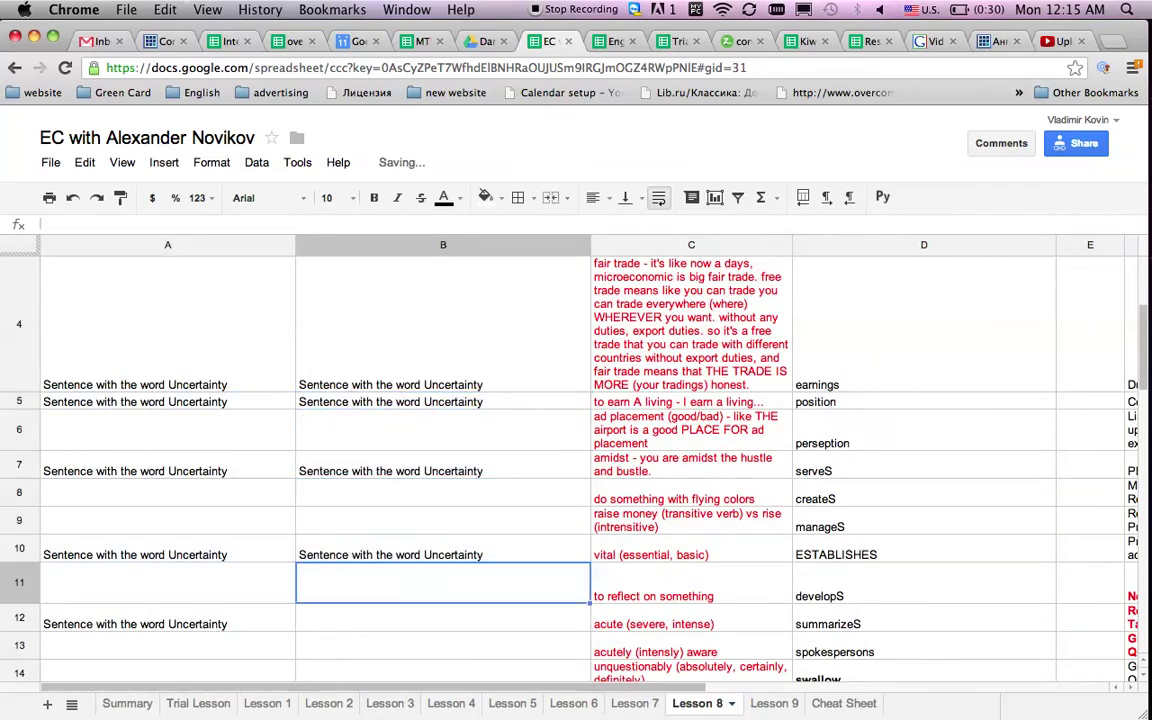
pyautogui.press('Down')
pyautogui.hotkey('shift', 'Left')
pyautogui.hotkey('ctrl', 'r')
pyautogui.press('Down')
pyautogui.press('Down')
pyautogui.press('Down')
pyautogui.press('Down')
pyautogui.press('Down')
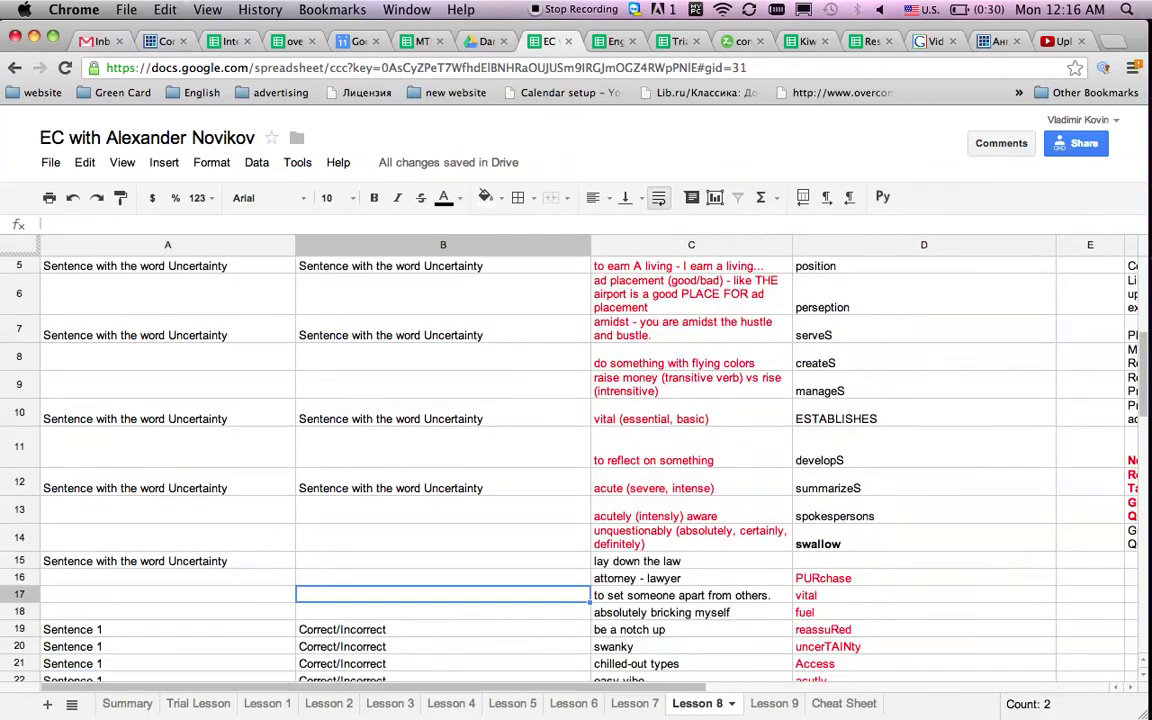
pyautogui.press('Up')
pyautogui.press('Up')
pyautogui.hotkey('shift', 'Left')
pyautogui.hotkey('ctrl', 'r')
pyautogui.hotkey('shift', 'Right')
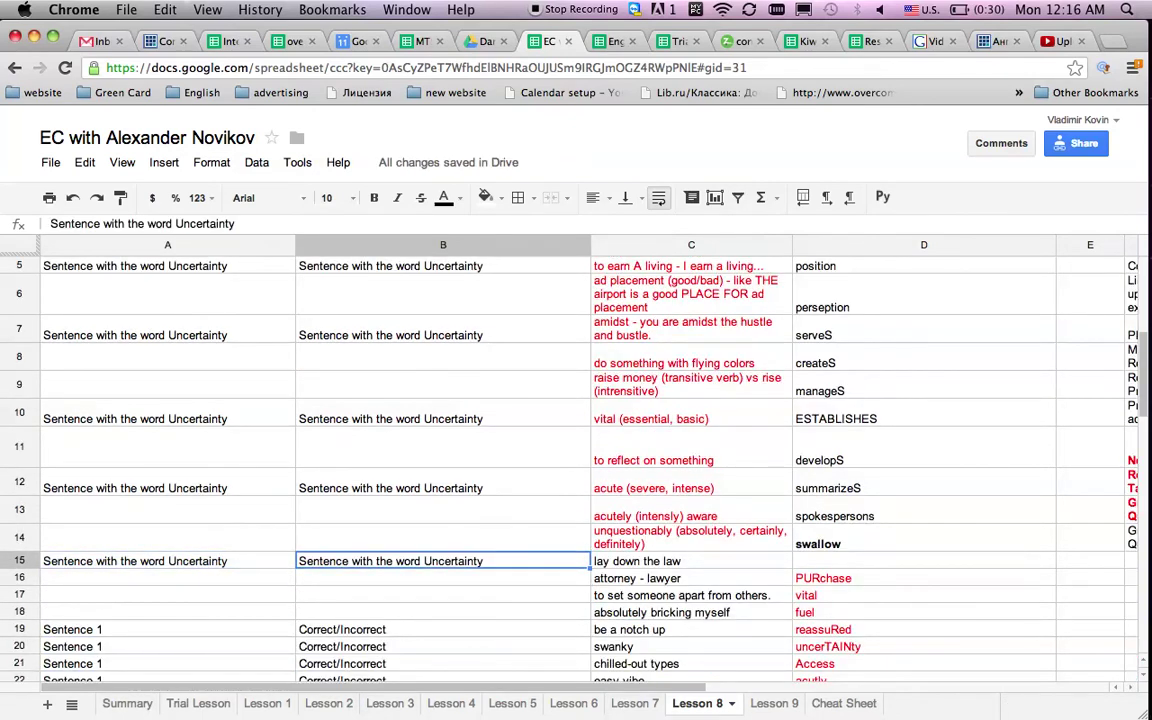
# Delete the existing Lesson 9 sheet and confirm the deletion
pyautogui.click(772, 703)
pyautogui.click(772, 703)
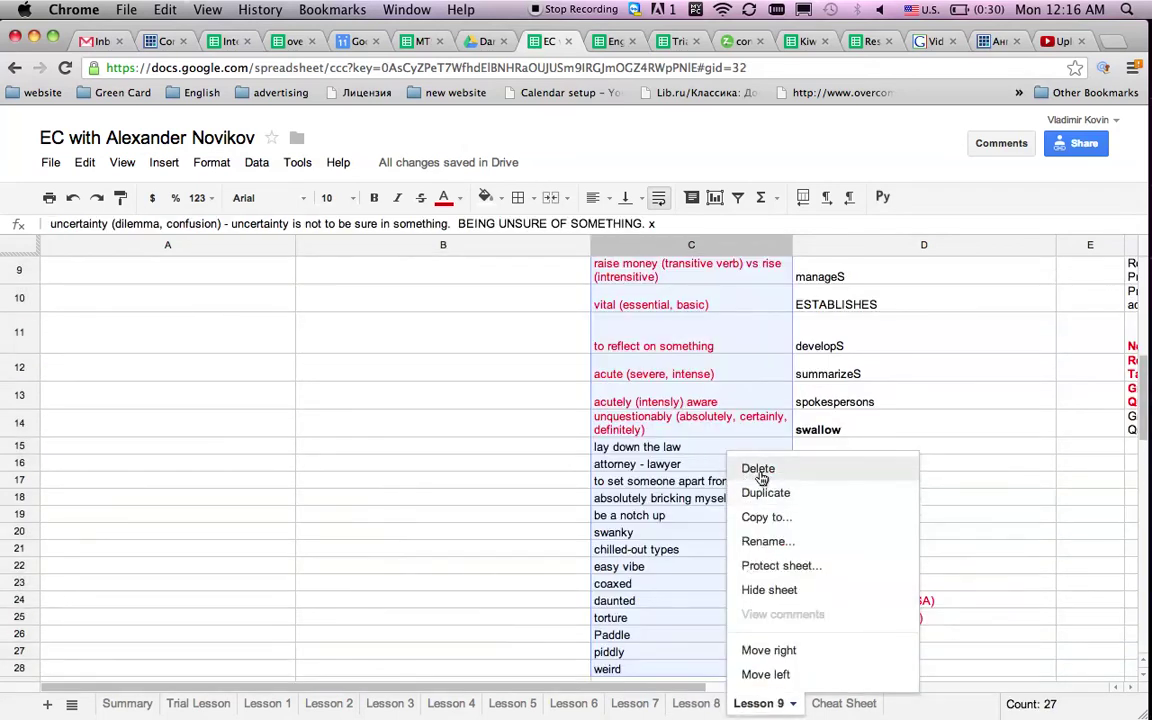
pyautogui.click(758, 468)
pyautogui.click(377, 447)
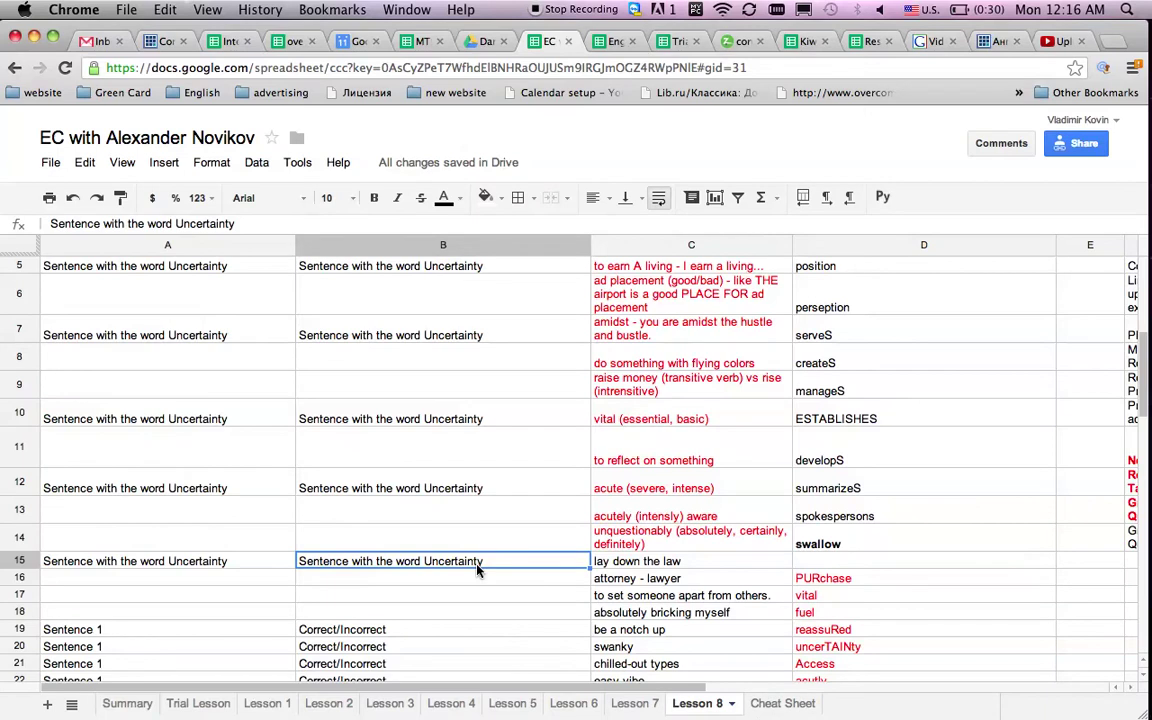
pyautogui.press('Up')
pyautogui.press('Up')
pyautogui.press('Up')
pyautogui.press('Up')
pyautogui.press('Up')
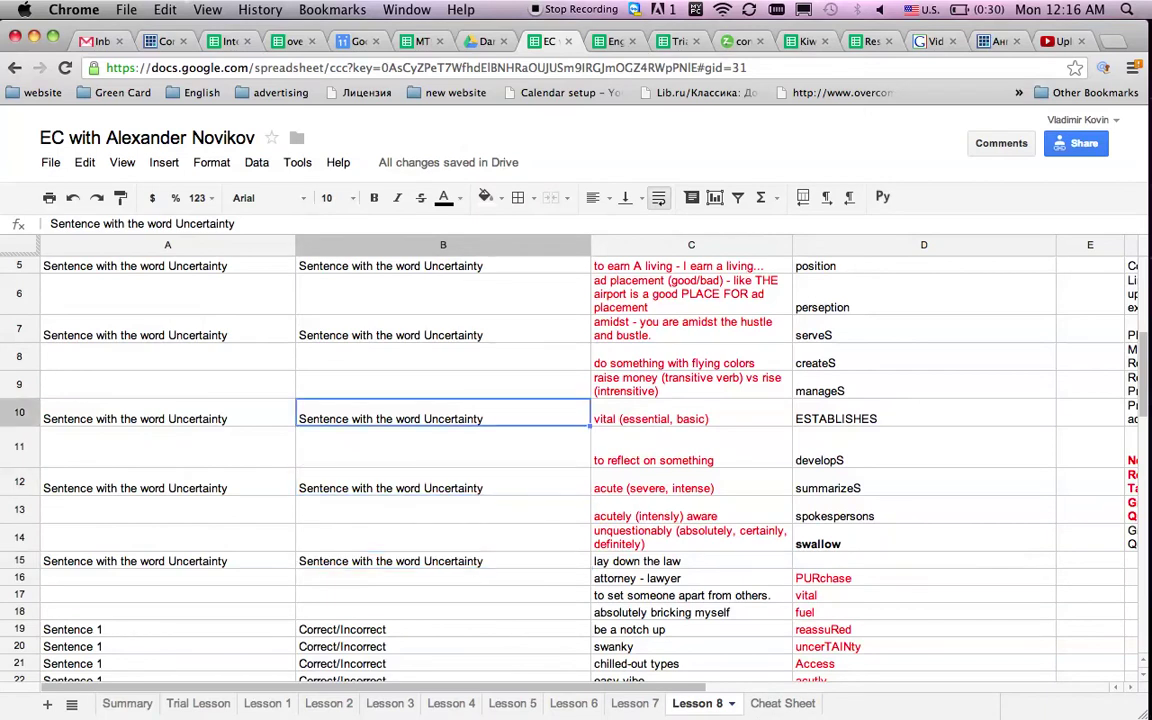
# Duplicate the Lesson 8 sheet and rename the copy Lesson 9
pyautogui.click(683, 706)
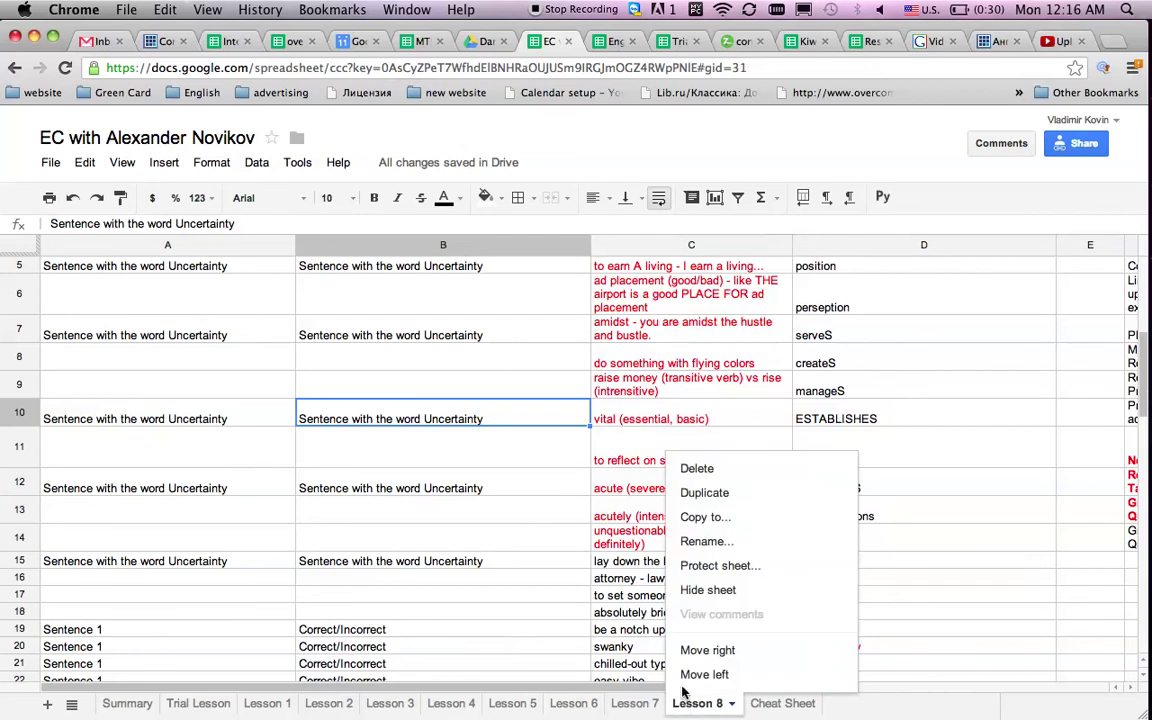
pyautogui.click(710, 492)
pyautogui.click(815, 703)
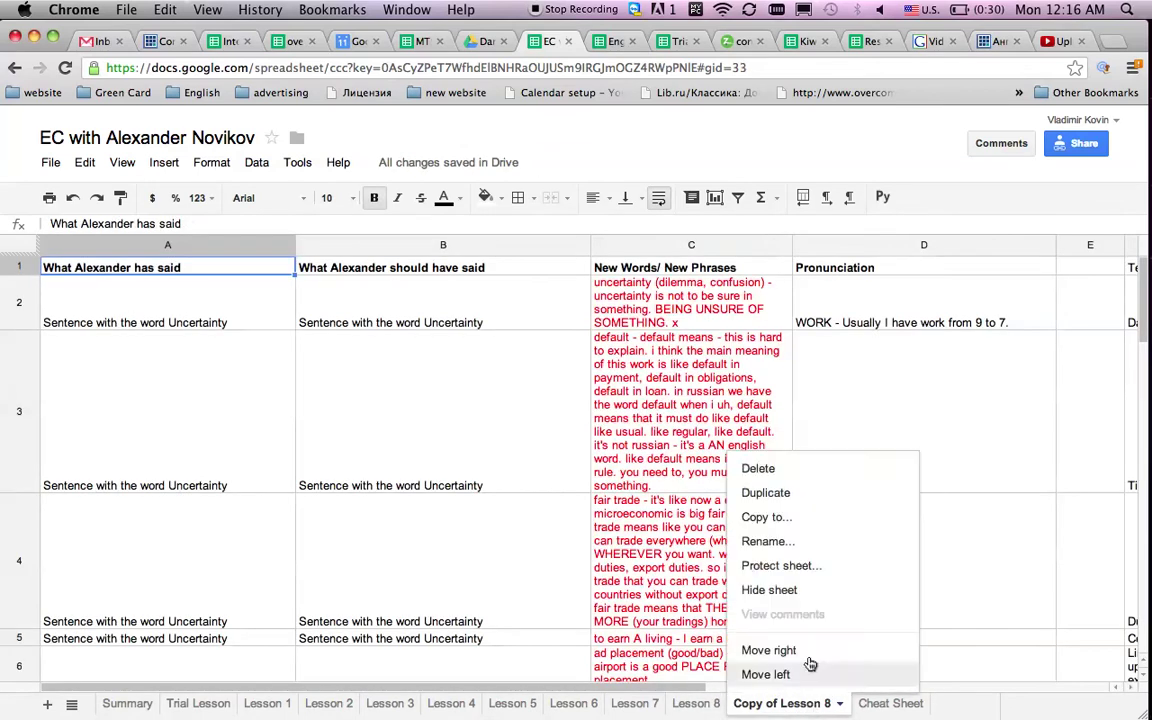
pyautogui.click(767, 541)
pyautogui.press('Right')
pyautogui.press('BackSpace')
pyautogui.write('9')
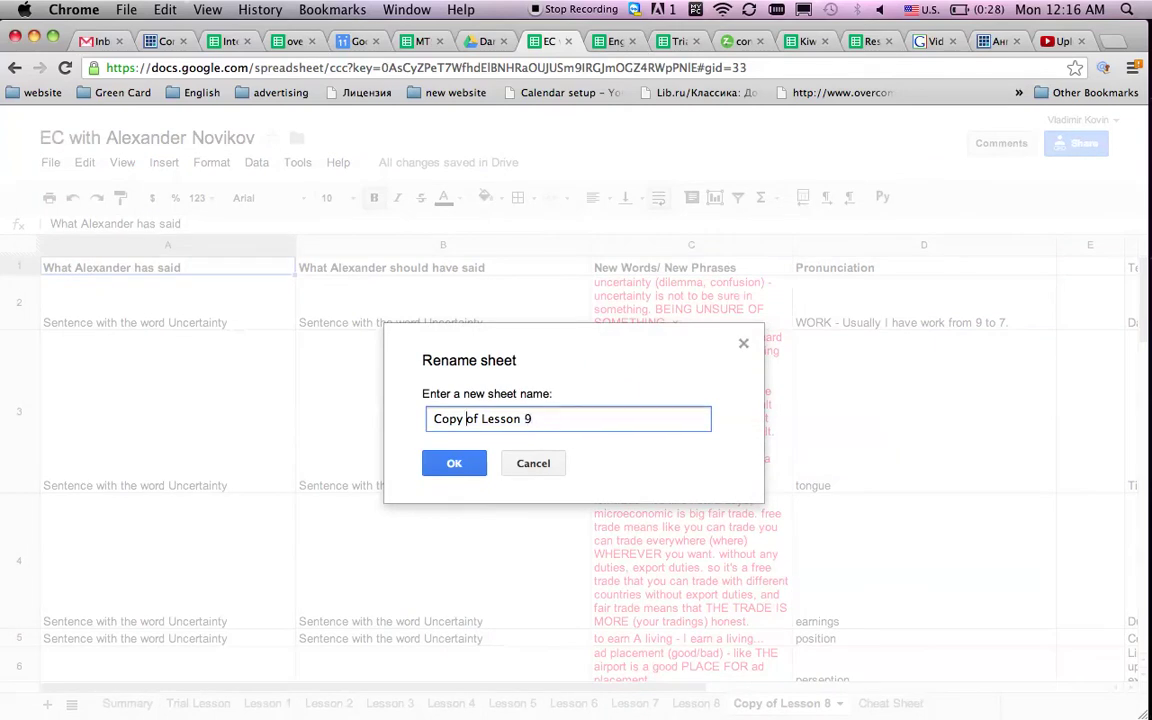
pyautogui.press('super+BackSpace')
pyautogui.press('Return')
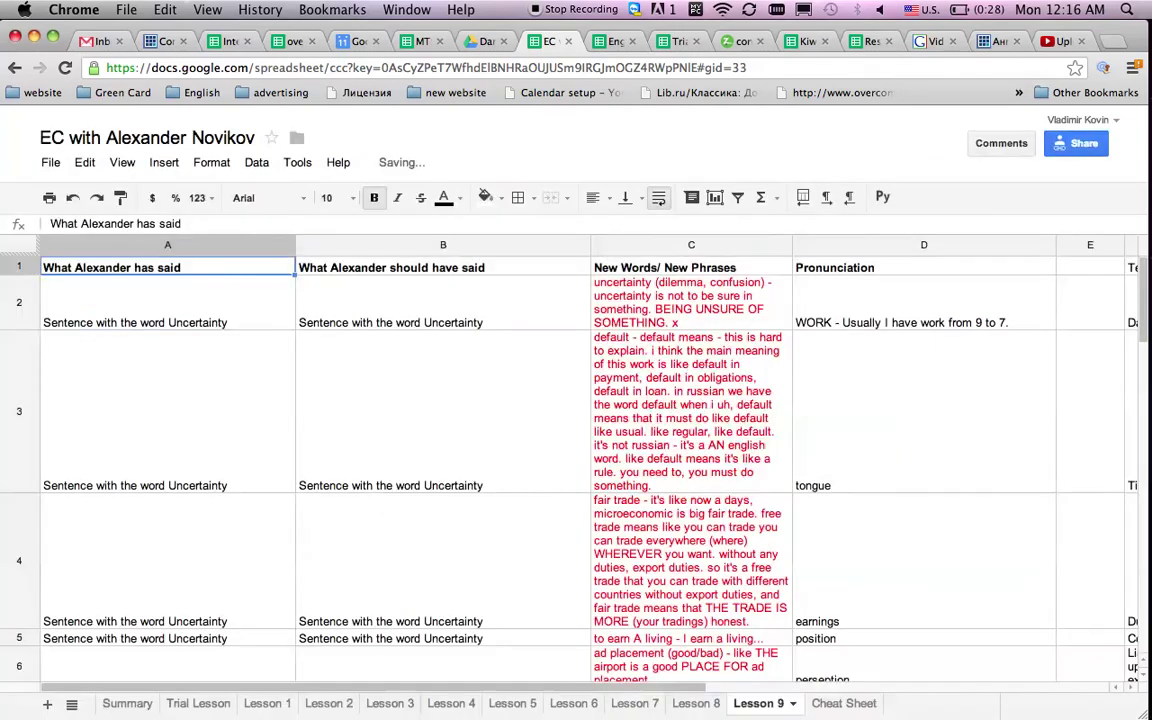
# Clear the covered phrases and their sentences from A2:C5 on the Lesson 9 sheet
pyautogui.press('Down')
pyautogui.press('shift+super+Down')
pyautogui.hotkey('shift', 'Right')
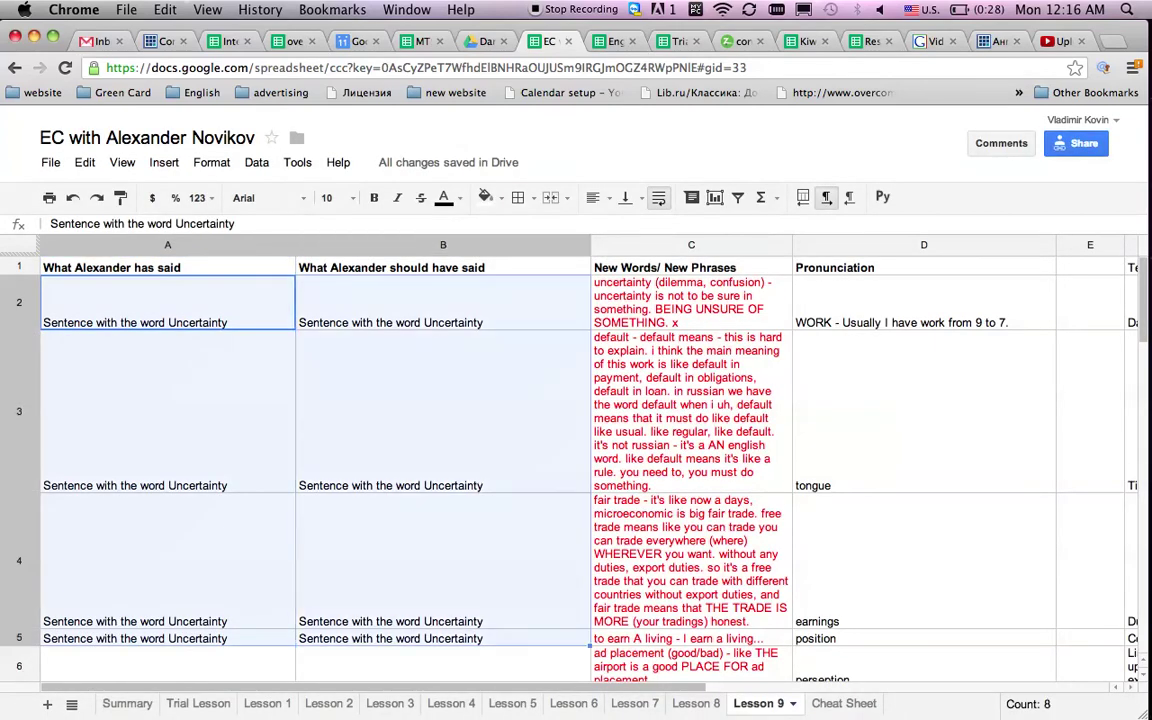
pyautogui.hotkey('shift', 'Right')
pyautogui.press('Delete')
# Clear the covered phrases "amidst" and "vital" with their sentences from A7:C7 and A10:C10
pyautogui.press('super+Down')
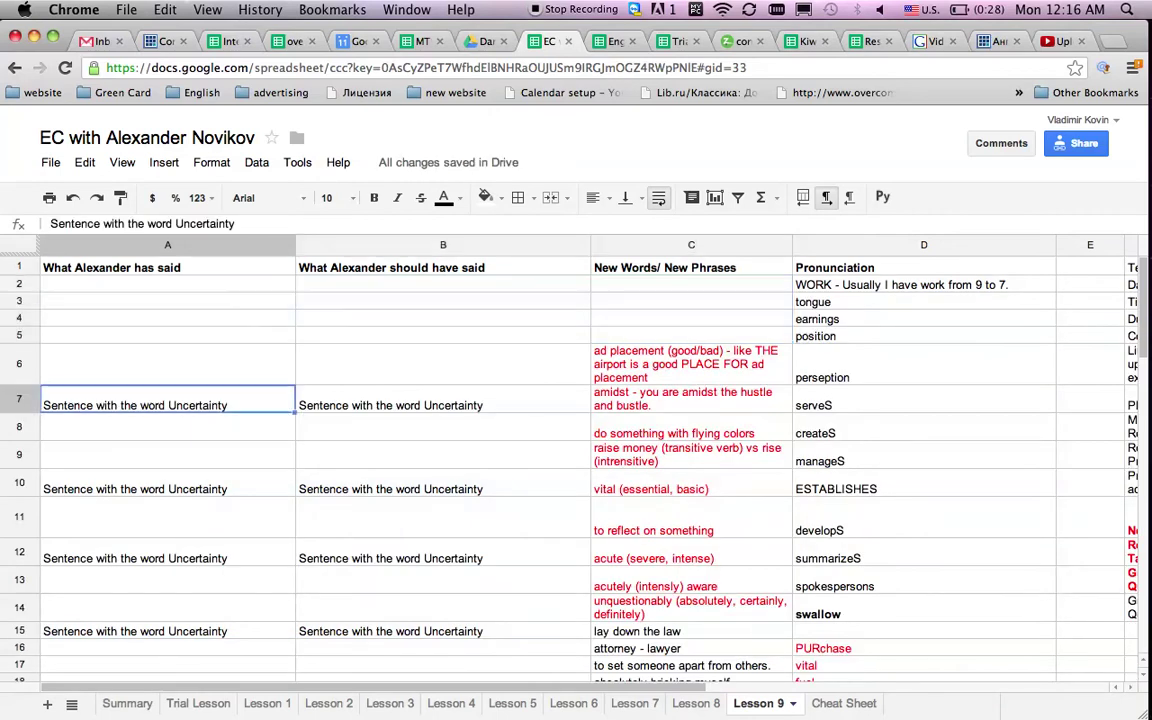
pyautogui.hotkey('shift', 'Right')
pyautogui.hotkey('shift', 'Right')
pyautogui.press('Delete')
pyautogui.press('super+Down')
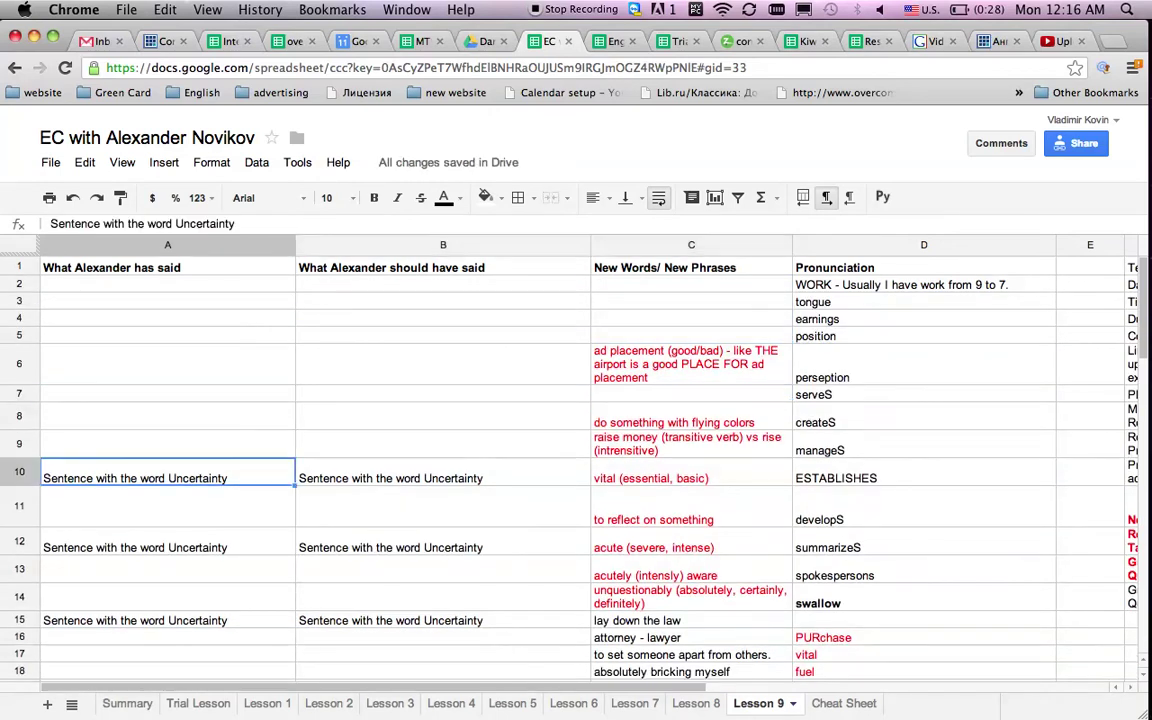
pyautogui.press('shift+super+Right')
pyautogui.write('\\')
pyautogui.press('Escape')
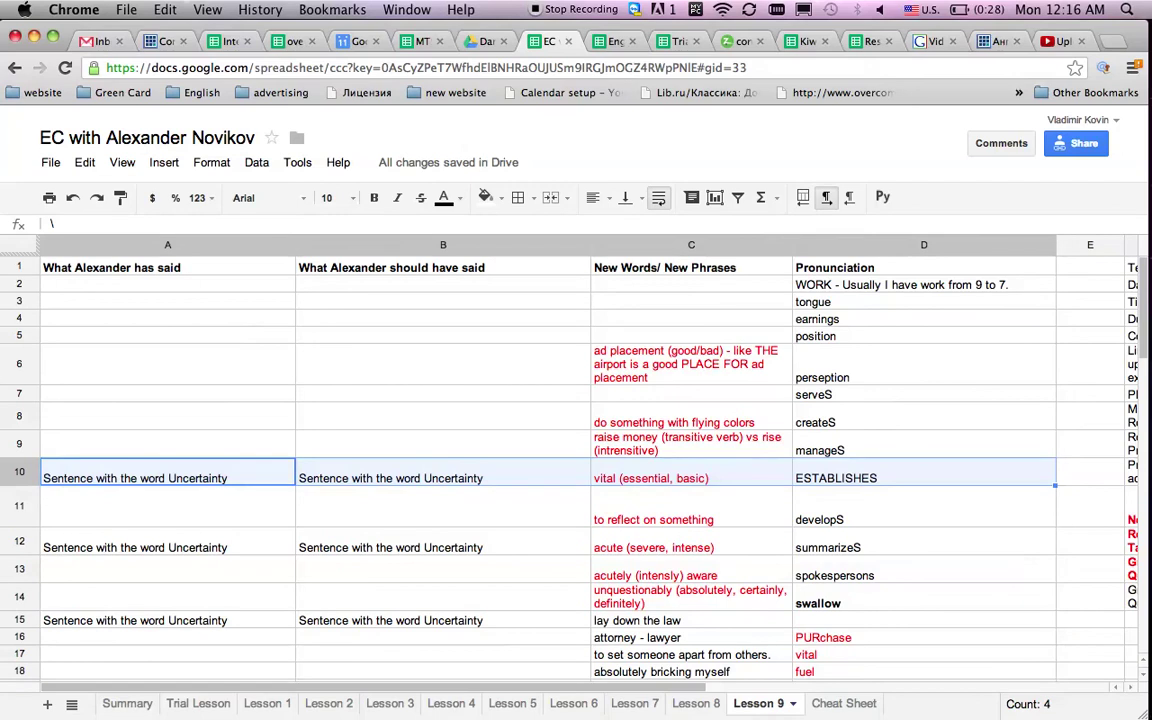
pyautogui.hotkey('shift', 'Left')
pyautogui.press('Delete')
# Clear the covered phrases "acute" and "lay down the law" with their sentences from A12:C12 and A15:C15
pyautogui.press('Down')
pyautogui.press('Down')
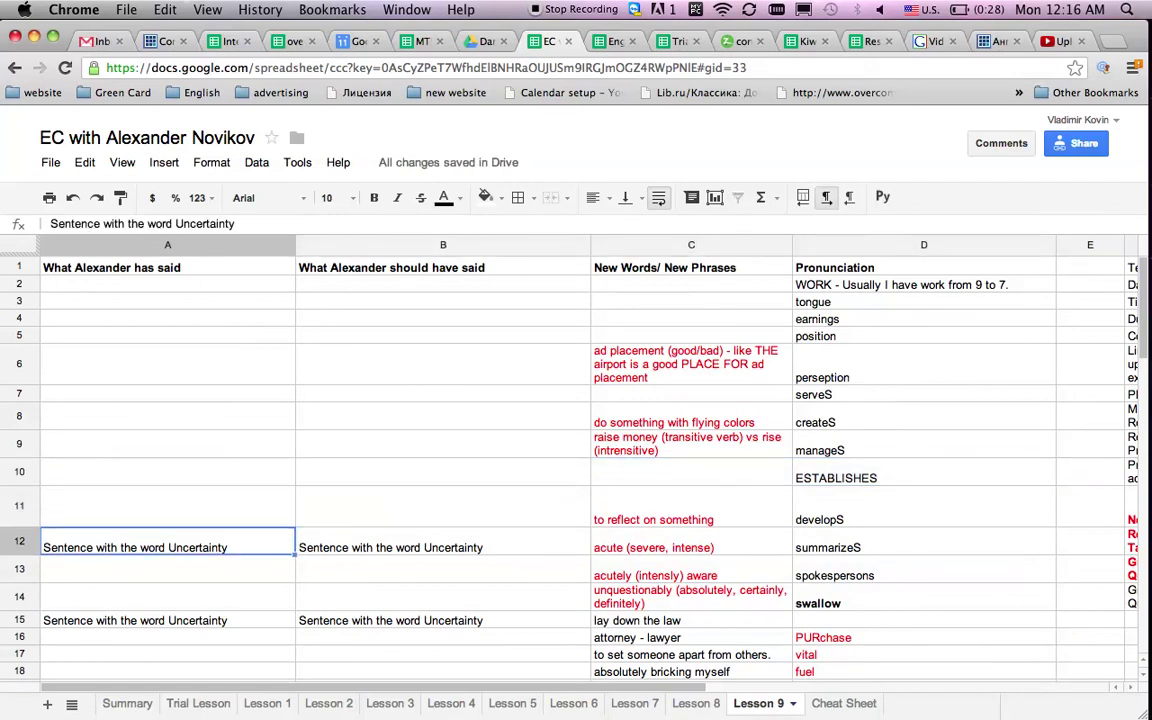
pyautogui.press('shift+super+Right')
pyautogui.hotkey('shift', 'Left')
pyautogui.press('Delete')
pyautogui.press('Down')
pyautogui.press('Down')
pyautogui.press('Down')
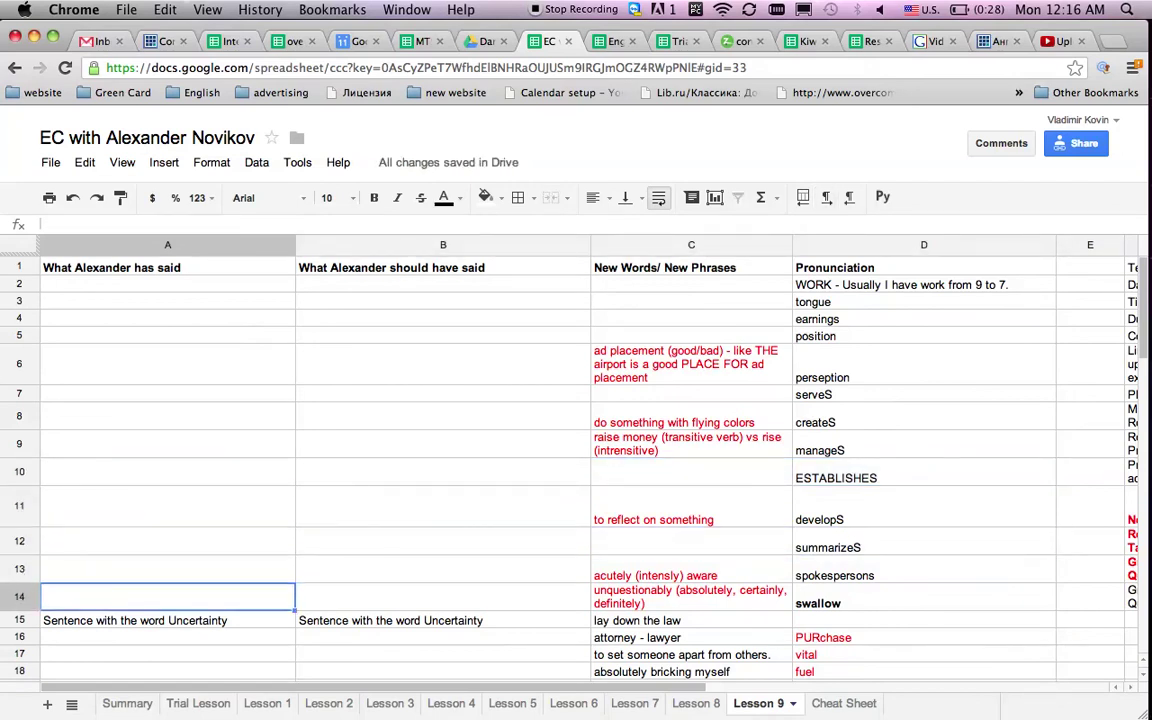
pyautogui.hotkey('shift', 'Right')
pyautogui.hotkey('shift', 'Right')
pyautogui.press('Delete')
# Clear the "Sentence 1" and "Correct/Incorrect" entries from A19:B29
pyautogui.press('Down')
pyautogui.press('Down')
pyautogui.press('Down')
pyautogui.press('Down')
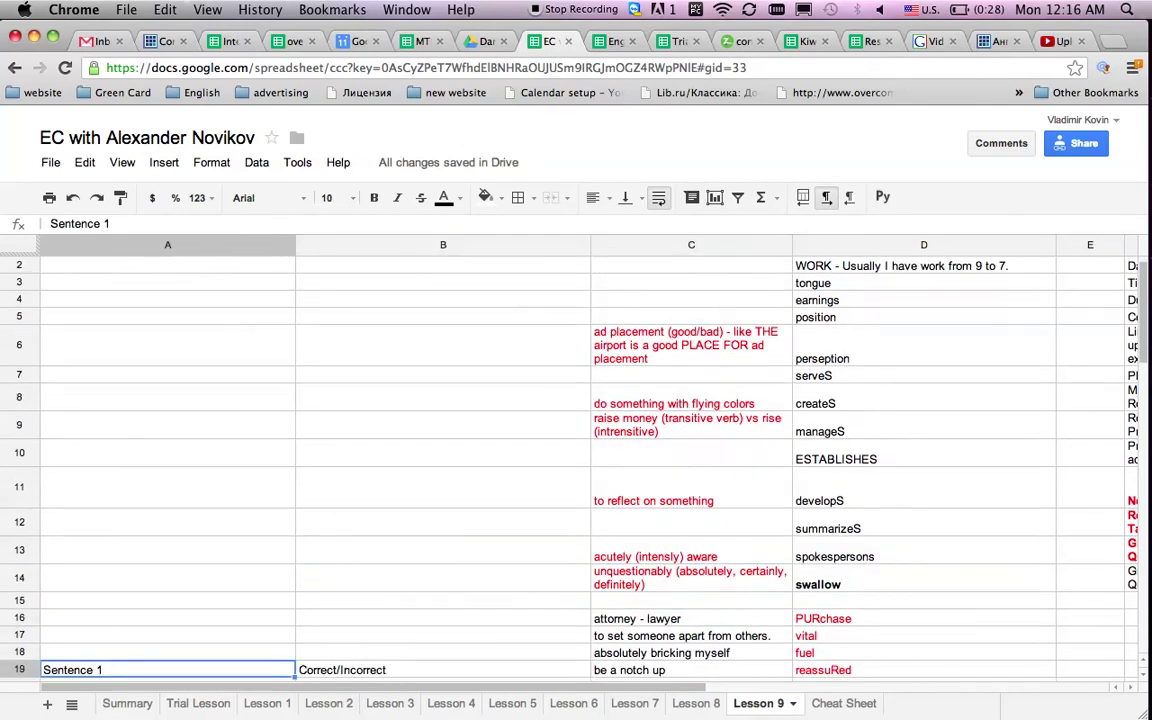
pyautogui.hotkey('shift', 'Right')
pyautogui.hotkey('shift', 'Down')
pyautogui.hotkey('shift', 'Down')
pyautogui.hotkey('shift', 'Down')
pyautogui.hotkey('shift', 'Down')
pyautogui.hotkey('shift', 'Down')
pyautogui.hotkey('shift', 'Down')
pyautogui.hotkey('shift', 'Down')
pyautogui.hotkey('shift', 'Down')
pyautogui.hotkey('shift', 'Down')
pyautogui.hotkey('shift', 'Down')
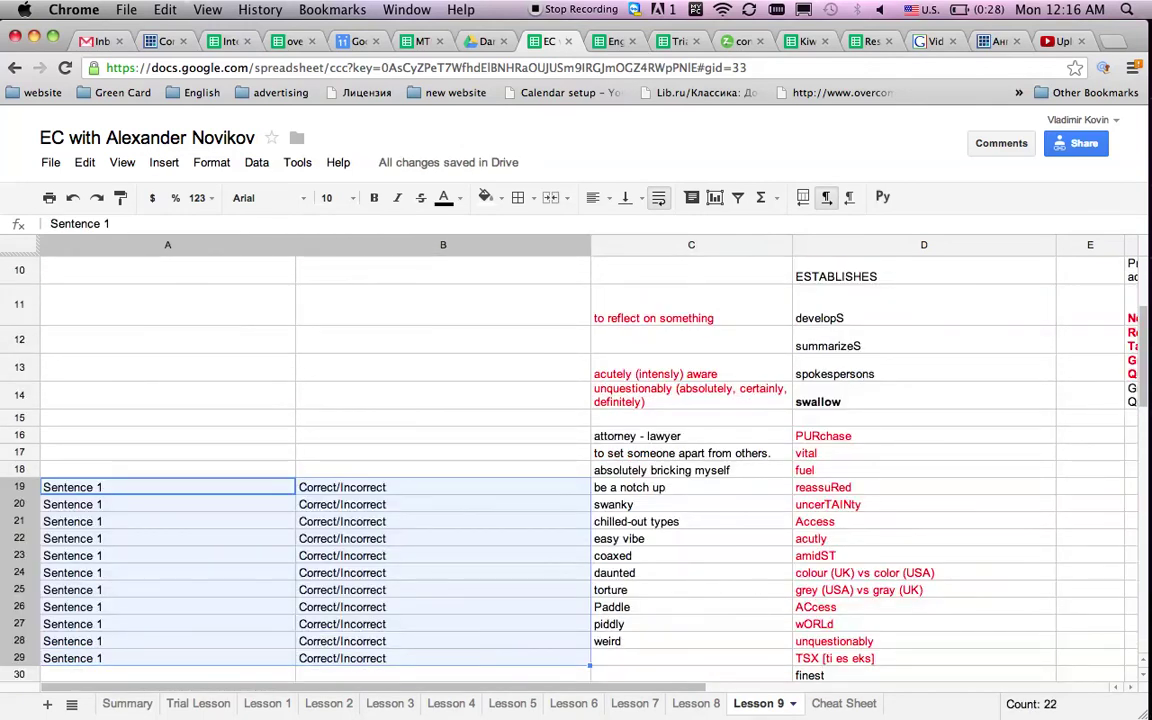
pyautogui.press('Delete')
# Move the phrases in C16:C28 up one row to close the gap at C15
pyautogui.press('Up')
pyautogui.press('Right')
pyautogui.press('Right')
pyautogui.press('Up')
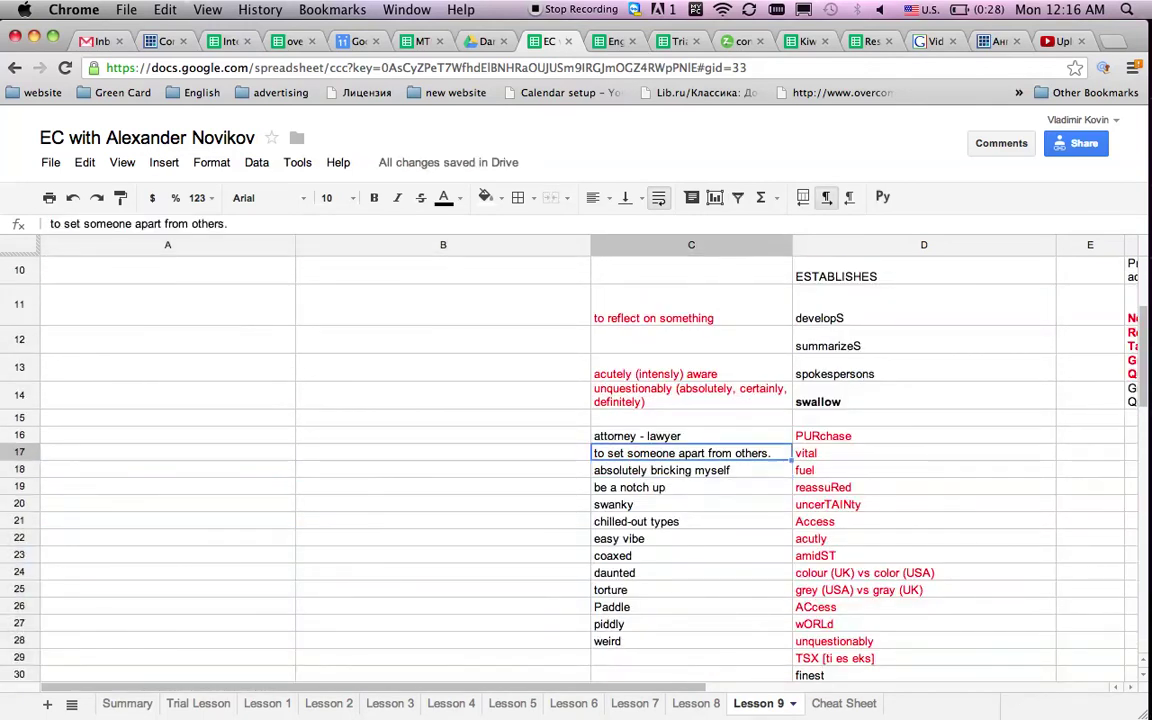
pyautogui.press('Up')
pyautogui.hotkey('shift', 'Down')
pyautogui.hotkey('shift', 'Down')
pyautogui.hotkey('shift', 'Down')
pyautogui.hotkey('shift', 'Down')
pyautogui.hotkey('shift', 'Down')
pyautogui.hotkey('shift', 'Down')
pyautogui.hotkey('shift', 'Down')
pyautogui.hotkey('shift', 'Down')
pyautogui.hotkey('shift', 'Down')
pyautogui.hotkey('shift', 'Down')
pyautogui.hotkey('shift', 'Down')
pyautogui.hotkey('shift', 'Down')
pyautogui.hotkey('ctrl', 'c')
pyautogui.press('Up')
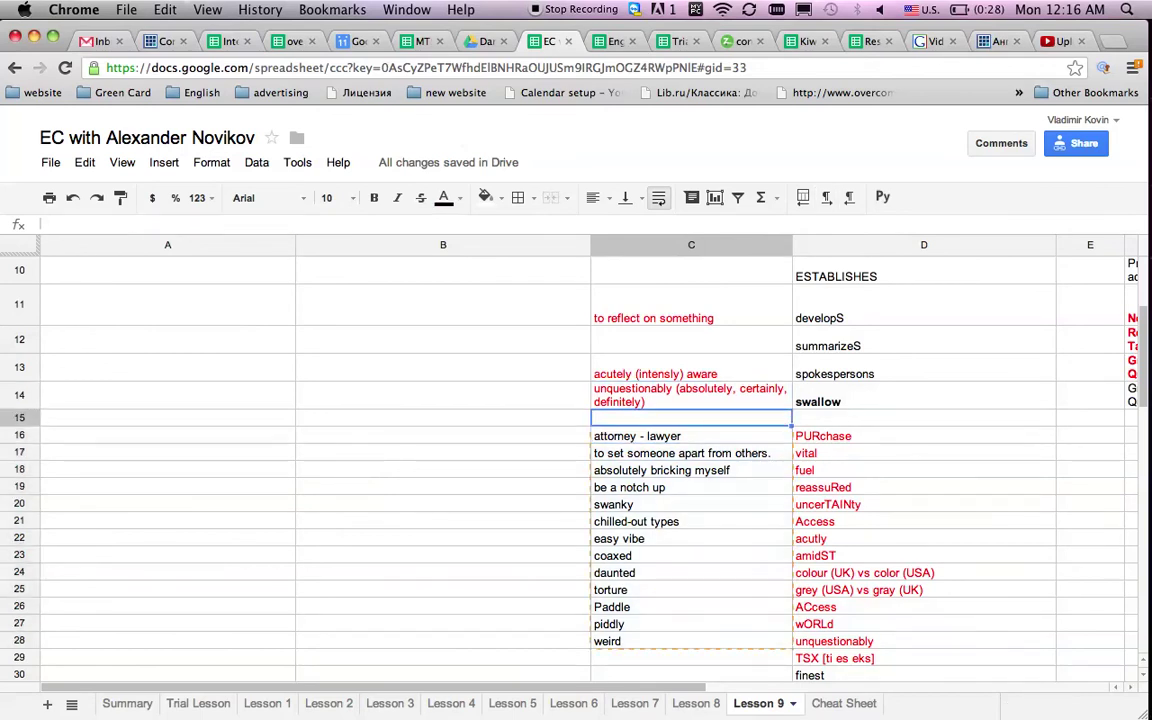
pyautogui.hotkey('ctrl', 'v')
# Move the phrases from "acutely (intensly) aware" through "weird" up one row so they start in C12
pyautogui.press('Up')
pyautogui.press('Up')
pyautogui.hotkey('shift', 'Down')
pyautogui.hotkey('shift', 'Down')
pyautogui.hotkey('shift', 'Down')
pyautogui.hotkey('shift', 'Down')
pyautogui.hotkey('shift', 'Down')
pyautogui.hotkey('shift', 'Down')
pyautogui.hotkey('shift', 'Down')
pyautogui.hotkey('shift', 'Down')
pyautogui.hotkey('shift', 'Down')
pyautogui.hotkey('shift', 'Down')
pyautogui.hotkey('shift', 'Down')
pyautogui.hotkey('shift', 'Down')
pyautogui.hotkey('shift', 'Down')
pyautogui.hotkey('shift', 'Down')
pyautogui.hotkey('ctrl', 'x')
pyautogui.press('Up')
pyautogui.hotkey('ctrl', 'v')
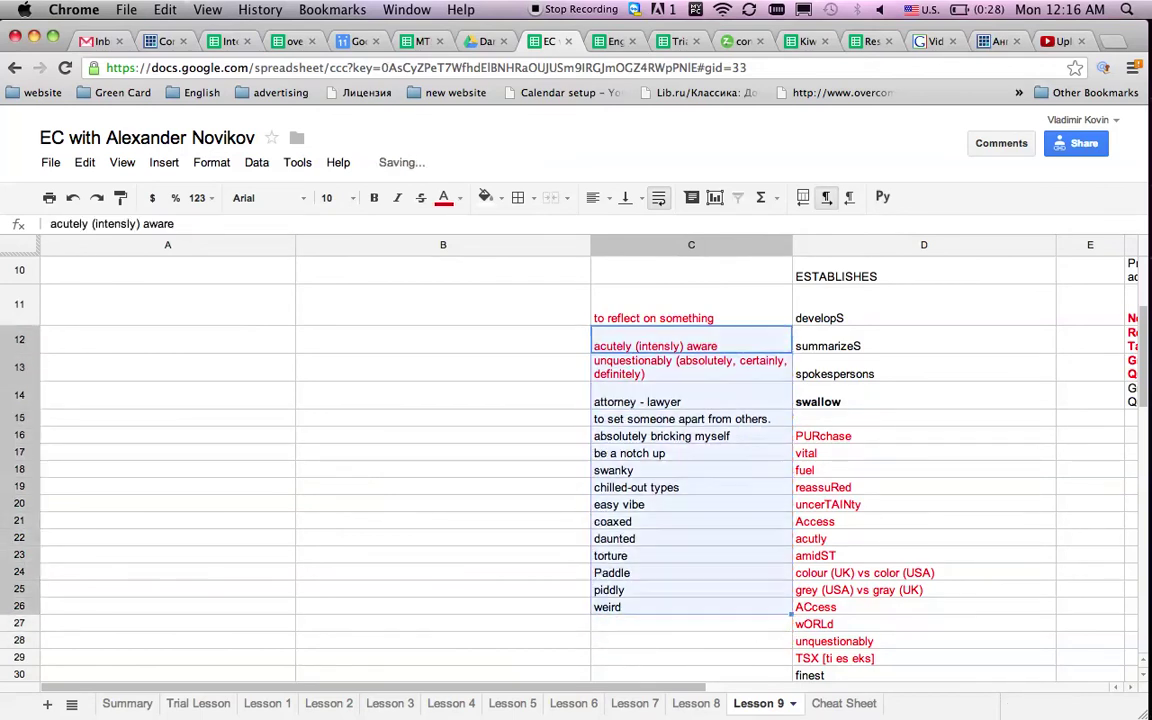
# Move the phrases from "to reflect on something" through "weird" up one row so they start in C10
pyautogui.press('Up')
pyautogui.hotkey('shift', 'Down')
pyautogui.hotkey('shift', 'Down')
pyautogui.hotkey('shift', 'Down')
pyautogui.hotkey('shift', 'Down')
pyautogui.hotkey('shift', 'Down')
pyautogui.hotkey('shift', 'Down')
pyautogui.hotkey('shift', 'Down')
pyautogui.hotkey('shift', 'Down')
pyautogui.hotkey('shift', 'Down')
pyautogui.hotkey('shift', 'Down')
pyautogui.hotkey('shift', 'Down')
pyautogui.hotkey('shift', 'Down')
pyautogui.hotkey('shift', 'Down')
pyautogui.hotkey('shift', 'Down')
pyautogui.hotkey('shift', 'Down')
pyautogui.hotkey('ctrl', 'x')
pyautogui.press('Up')
pyautogui.press('Up')
pyautogui.press('Down')
pyautogui.hotkey('ctrl', 'v')
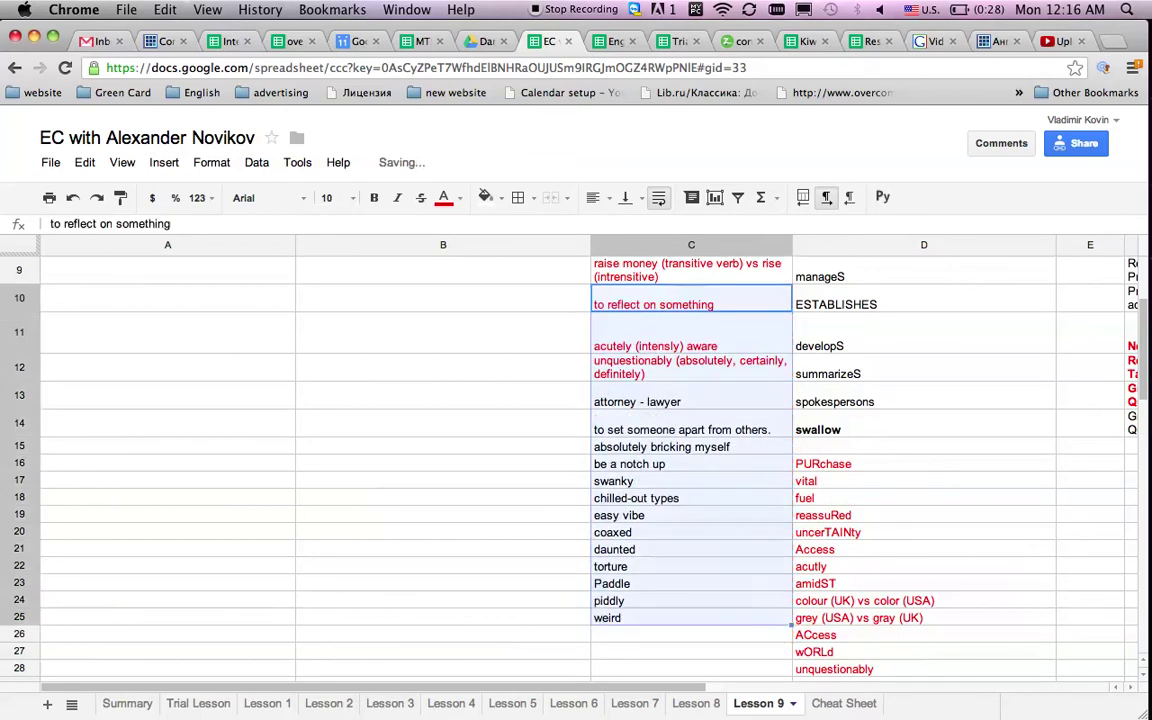
# Move the phrases from "do something with flying colors" through "weird" up one row so they start in C7
pyautogui.press('Up')
pyautogui.press('Up')
pyautogui.press('Up')
pyautogui.press('Down')
pyautogui.hotkey('shift', 'Down')
pyautogui.hotkey('shift', 'Down')
pyautogui.hotkey('shift', 'Down')
pyautogui.hotkey('shift', 'Down')
pyautogui.hotkey('shift', 'Down')
pyautogui.hotkey('shift', 'Down')
pyautogui.hotkey('shift', 'Down')
pyautogui.hotkey('shift', 'Down')
pyautogui.hotkey('shift', 'Down')
pyautogui.hotkey('shift', 'Down')
pyautogui.hotkey('shift', 'Down')
pyautogui.hotkey('shift', 'Down')
pyautogui.hotkey('shift', 'Down')
pyautogui.hotkey('shift', 'Down')
pyautogui.hotkey('shift', 'Down')
pyautogui.hotkey('shift', 'Down')
pyautogui.hotkey('shift', 'Down')
pyautogui.hotkey('ctrl', 'x')
pyautogui.press('Up')
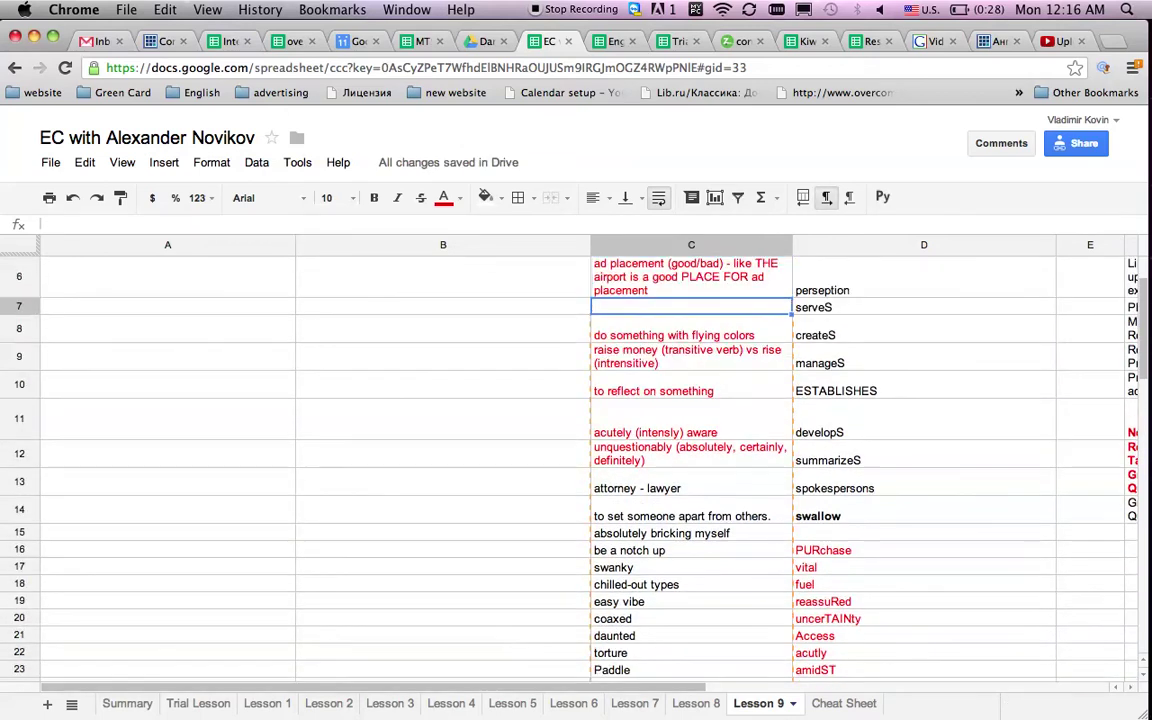
pyautogui.hotkey('ctrl', 'v')
# Move the phrases from "ad placement (good/bad)" through "weird" up so they start in C2, directly below the header
pyautogui.press('Up')
pyautogui.press('Up')
pyautogui.press('Up')
pyautogui.press('Up')
pyautogui.press('Up')
pyautogui.press('Up')
pyautogui.press('Down')
pyautogui.press('Down')
pyautogui.press('Down')
pyautogui.press('Down')
pyautogui.press('Down')
pyautogui.hotkey('shift', 'Down')
pyautogui.hotkey('shift', 'Down')
pyautogui.hotkey('shift', 'Down')
pyautogui.hotkey('shift', 'Down')
pyautogui.hotkey('shift', 'Down')
pyautogui.hotkey('shift', 'Down')
pyautogui.hotkey('shift', 'Down')
pyautogui.hotkey('shift', 'Down')
pyautogui.hotkey('shift', 'Down')
pyautogui.hotkey('shift', 'Down')
pyautogui.hotkey('shift', 'Down')
pyautogui.hotkey('shift', 'Down')
pyautogui.hotkey('shift', 'Down')
pyautogui.hotkey('shift', 'Down')
pyautogui.hotkey('shift', 'Down')
pyautogui.hotkey('shift', 'Down')
pyautogui.hotkey('shift', 'Down')
pyautogui.hotkey('shift', 'Down')
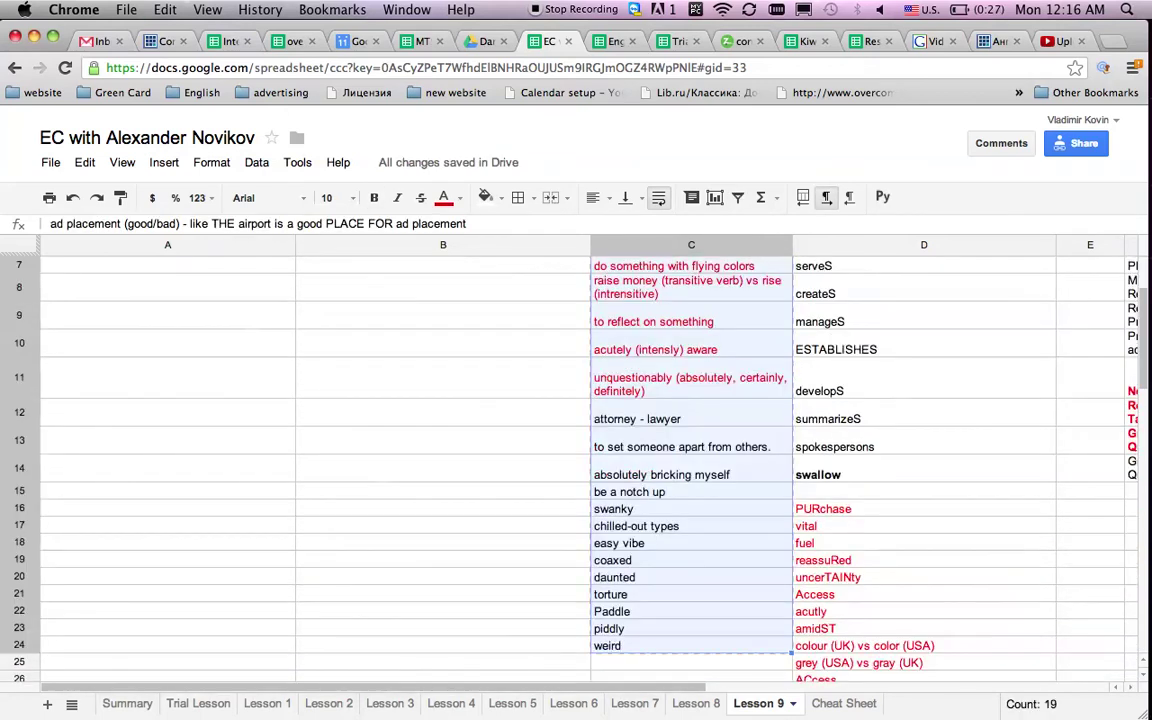
pyautogui.hotkey('ctrl', 'x')
pyautogui.press('Up')
pyautogui.press('Up')
pyautogui.press('Up')
pyautogui.press('Up')
pyautogui.hotkey('ctrl', 'v')
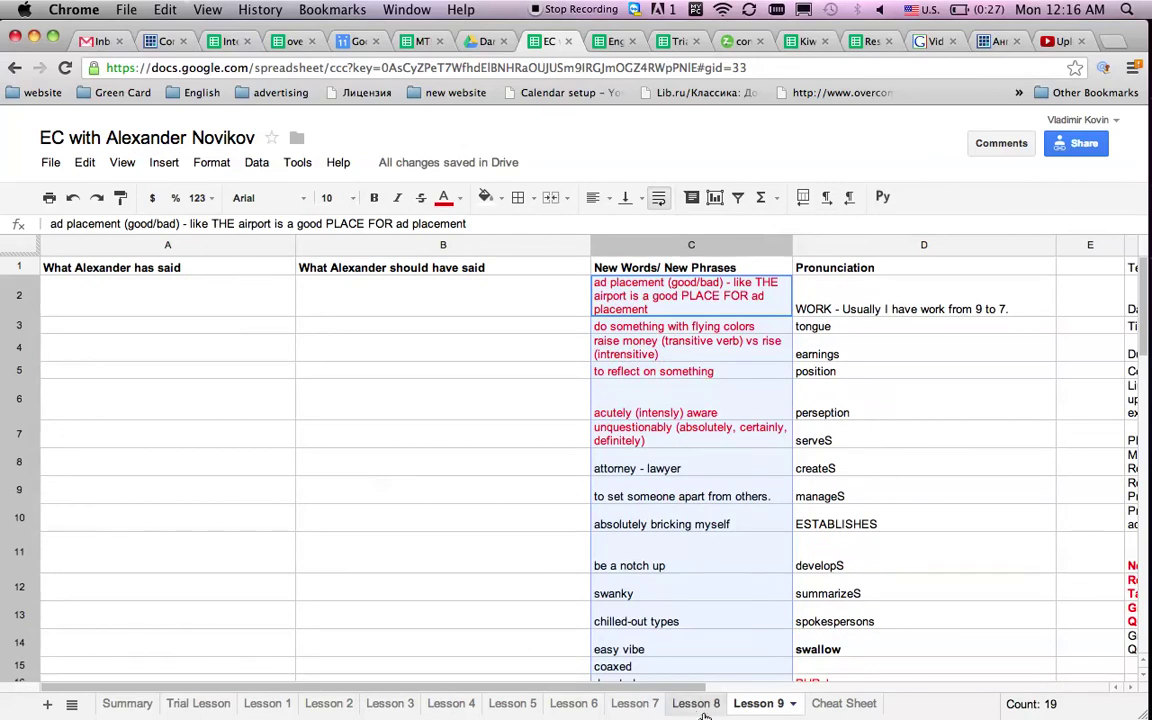
# In the Lesson 8 sheet, clear the "ad placement (good/bad)" phrase from C6
pyautogui.click(697, 705)
pyautogui.press('Up')
pyautogui.press('Up')
pyautogui.press('Up')
pyautogui.press('Up')
pyautogui.press('Up')
pyautogui.press('Up')
pyautogui.press('Up')
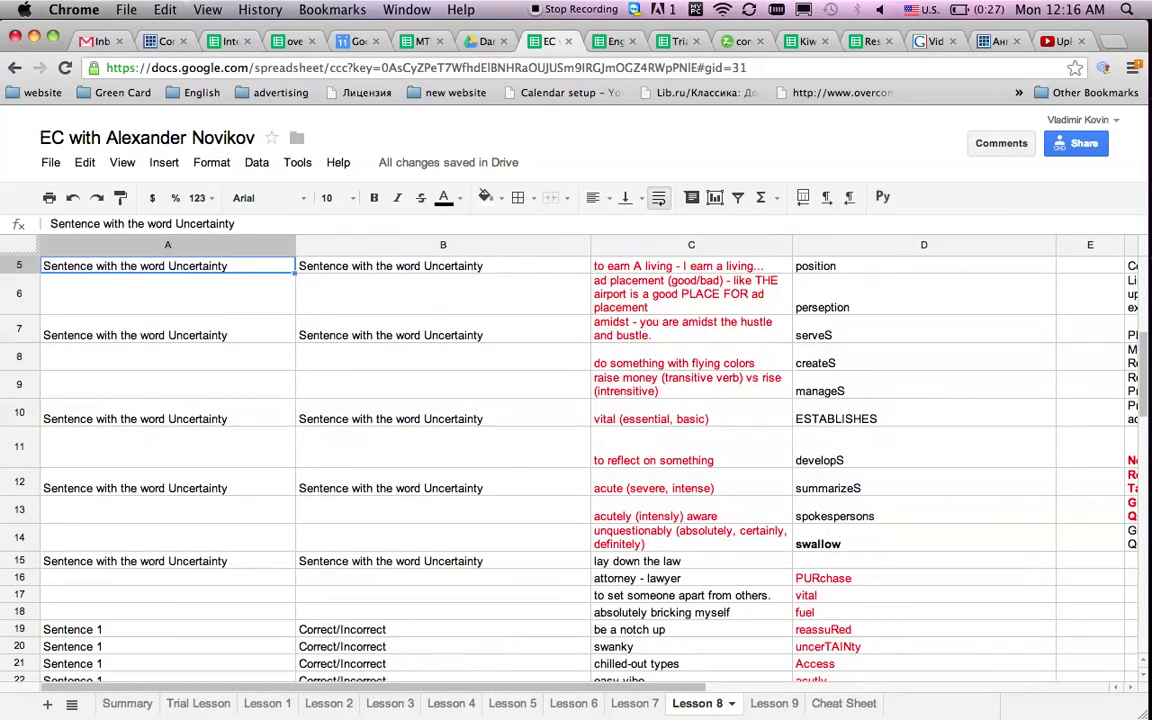
pyautogui.press('Up')
pyautogui.press('Up')
pyautogui.press('Down')
pyautogui.press('Down')
pyautogui.press('Down')
pyautogui.press('Down')
pyautogui.press('Down')
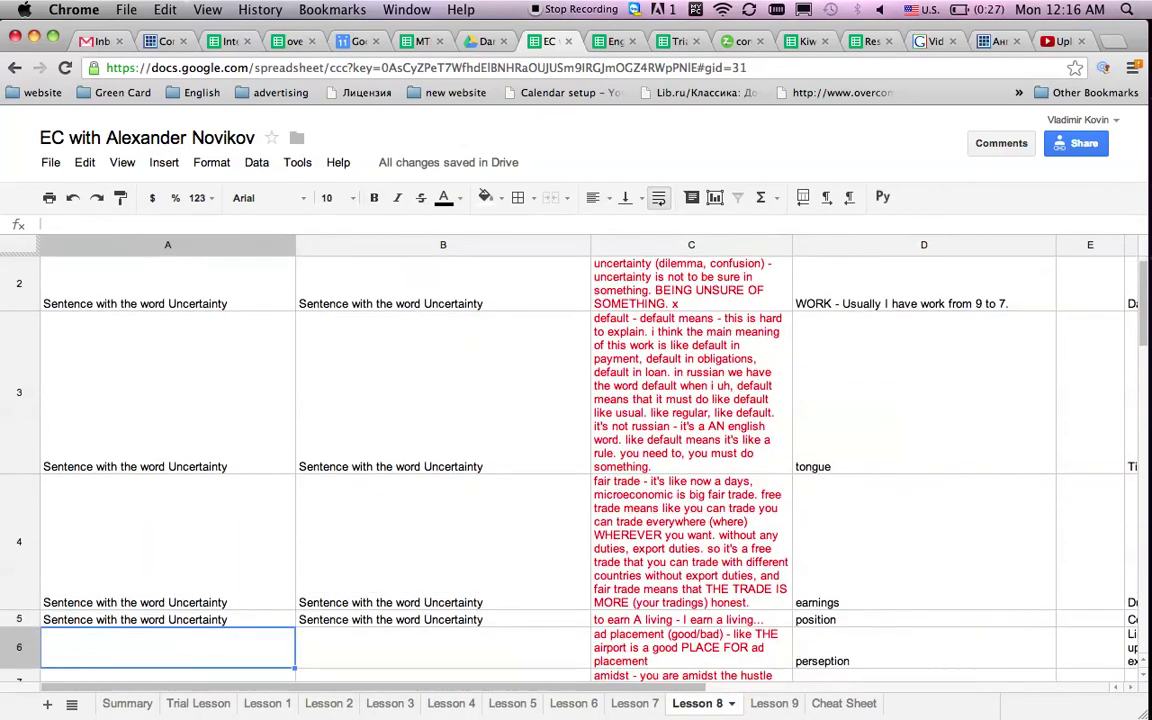
pyautogui.press('Down')
pyautogui.press('Right')
pyautogui.press('Right')
pyautogui.press('Up')
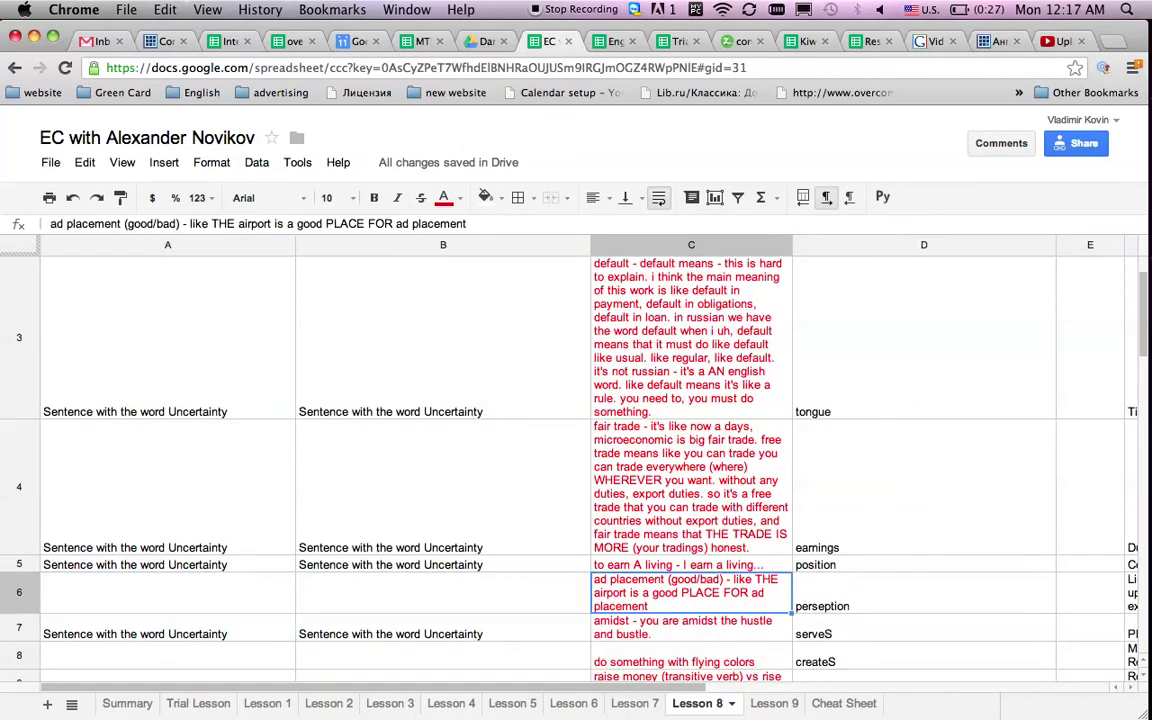
pyautogui.press('Down')
pyautogui.press('Down')
pyautogui.press('Down')
pyautogui.press('Up')
pyautogui.press('Up')
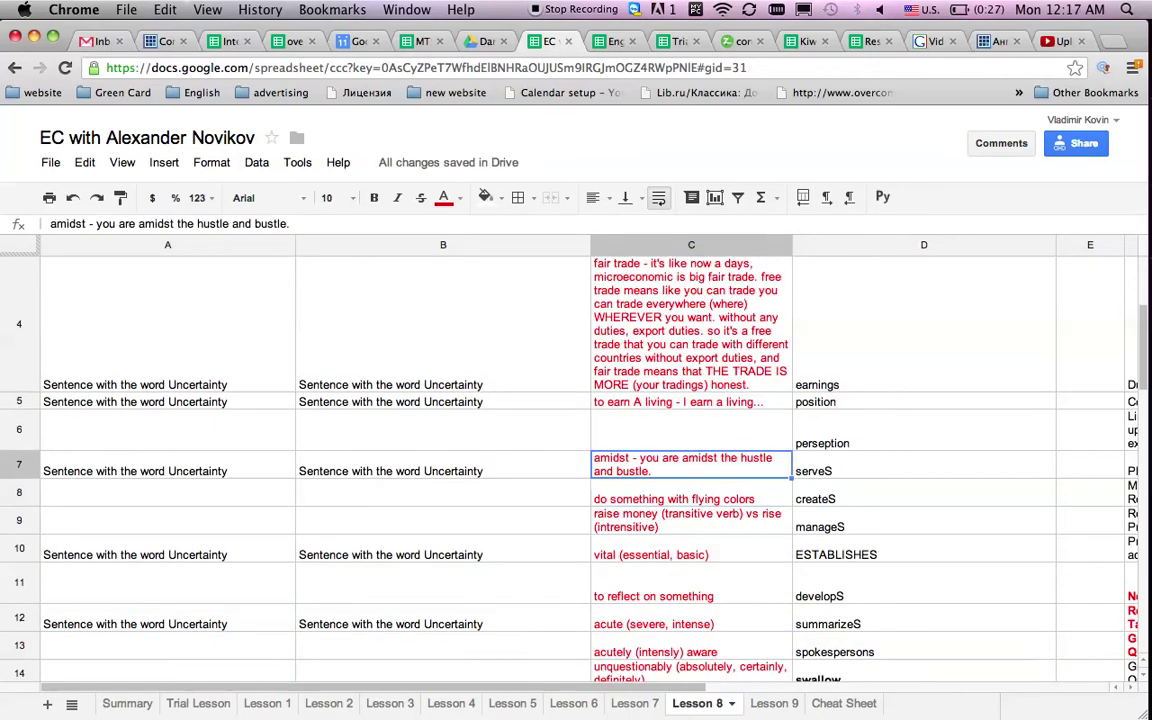
# Clear the uncovered phrases in C8:C9 and "to reflect on something" in C11
pyautogui.press('Down')
pyautogui.hotkey('shift', 'Down')
pyautogui.press('Delete')
pyautogui.press('Down')
pyautogui.press('Down')
pyautogui.press('Down')
pyautogui.press('Down')
pyautogui.press('Down')
pyautogui.press('Down')
pyautogui.press('Down')
pyautogui.press('Down')
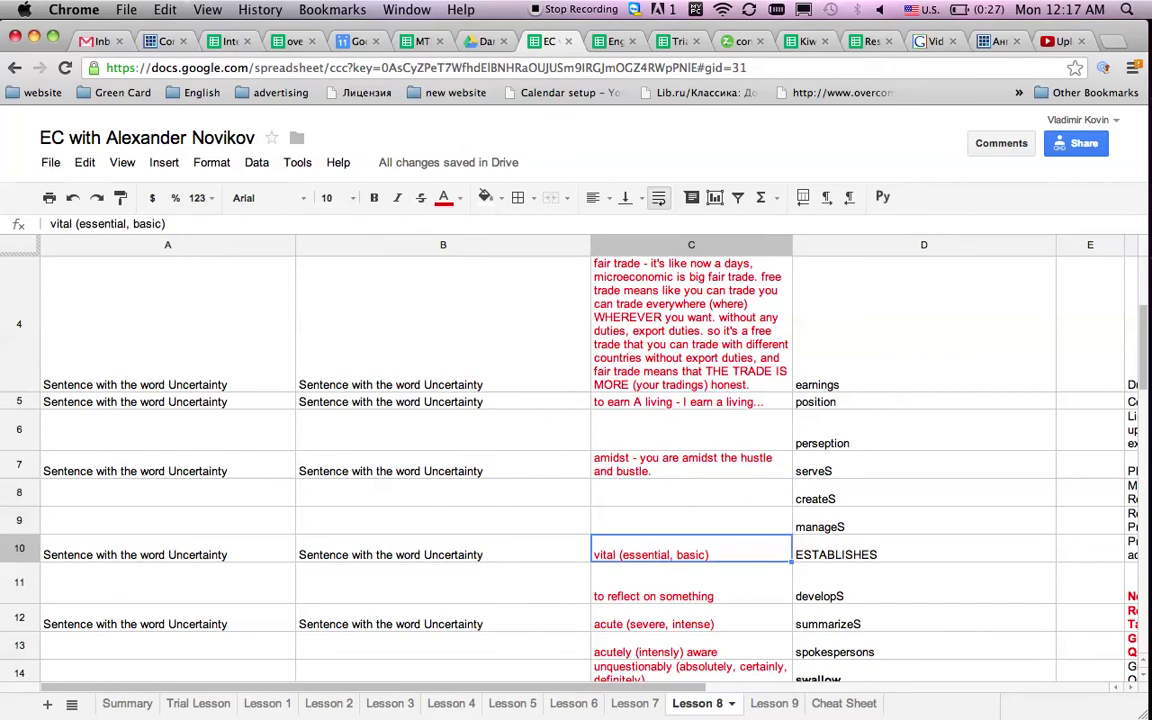
pyautogui.press('Up')
pyautogui.press('Up')
pyautogui.press('Up')
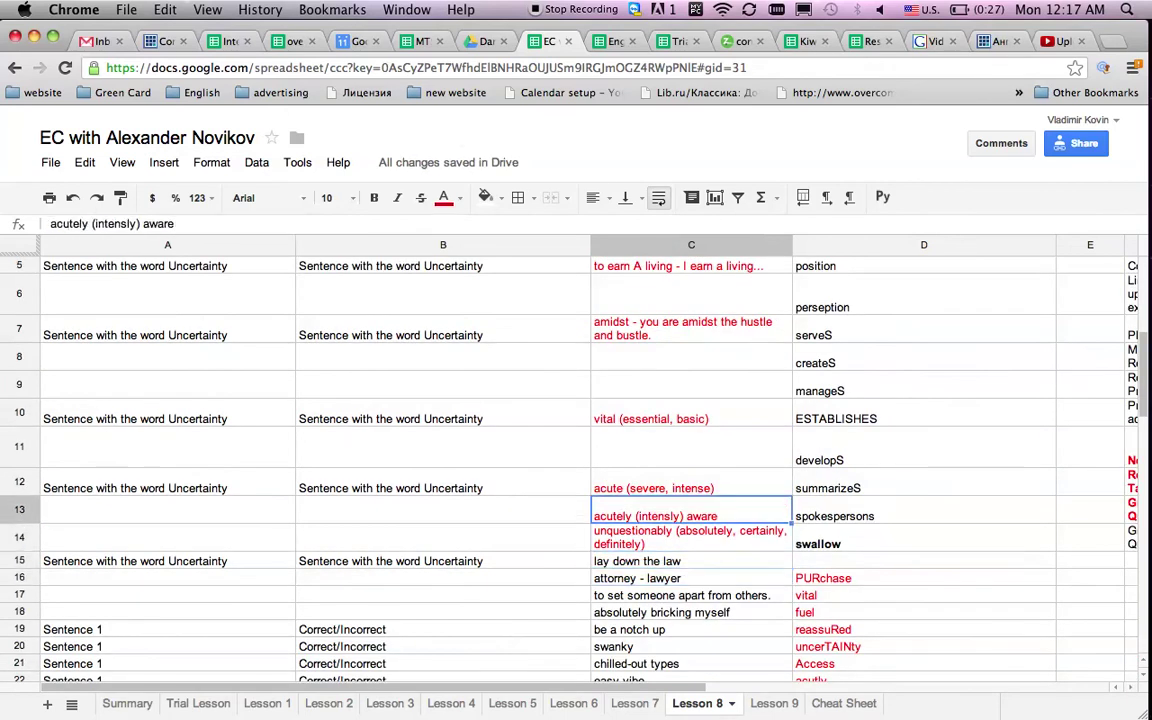
# Clear the uncovered phrases in C13:C14 and C16:C18
pyautogui.hotkey('shift', 'Down')
pyautogui.press('Delete')
pyautogui.press('Down')
pyautogui.press('Down')
pyautogui.press('Down')
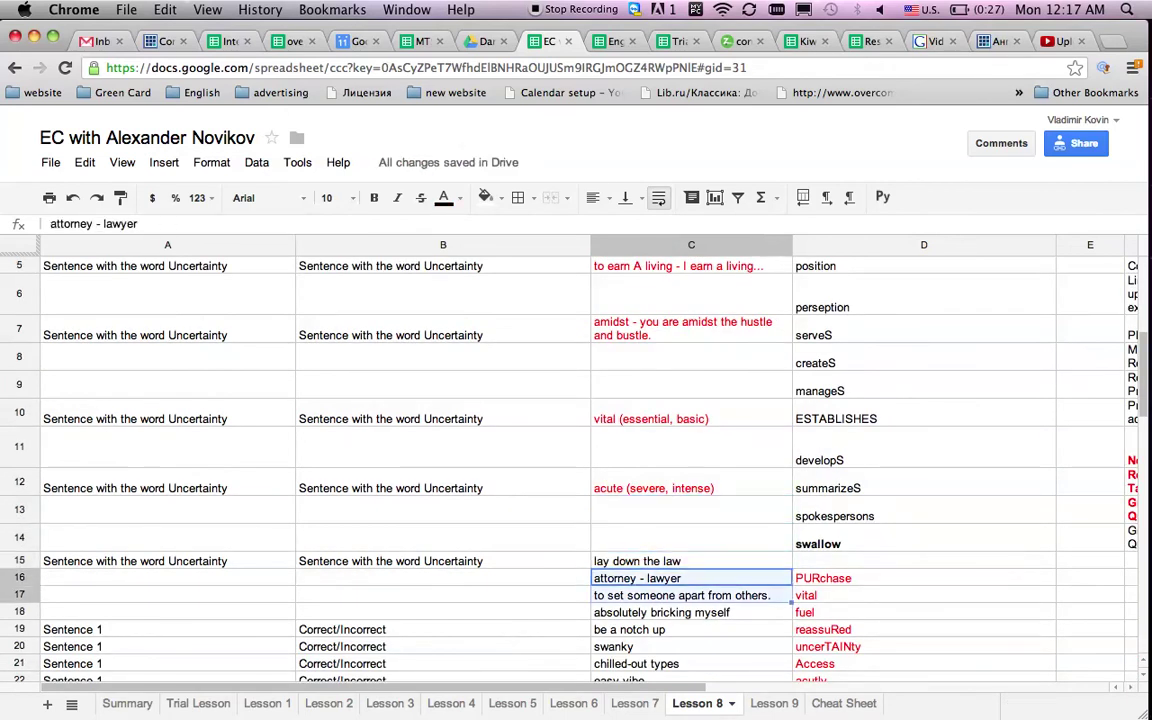
pyautogui.hotkey('shift', 'Down')
pyautogui.hotkey('shift', 'Down')
pyautogui.press('Delete')
# Clear the remaining uncovered phrases from "be a notch up" through "weird" in C19:C28
pyautogui.press('Left')
pyautogui.press('Left')
pyautogui.press('Down')
pyautogui.press('Down')
pyautogui.press('Down')
pyautogui.hotkey('shift', 'Right')
pyautogui.hotkey('shift', 'Right')
pyautogui.hotkey('shift', 'Right')
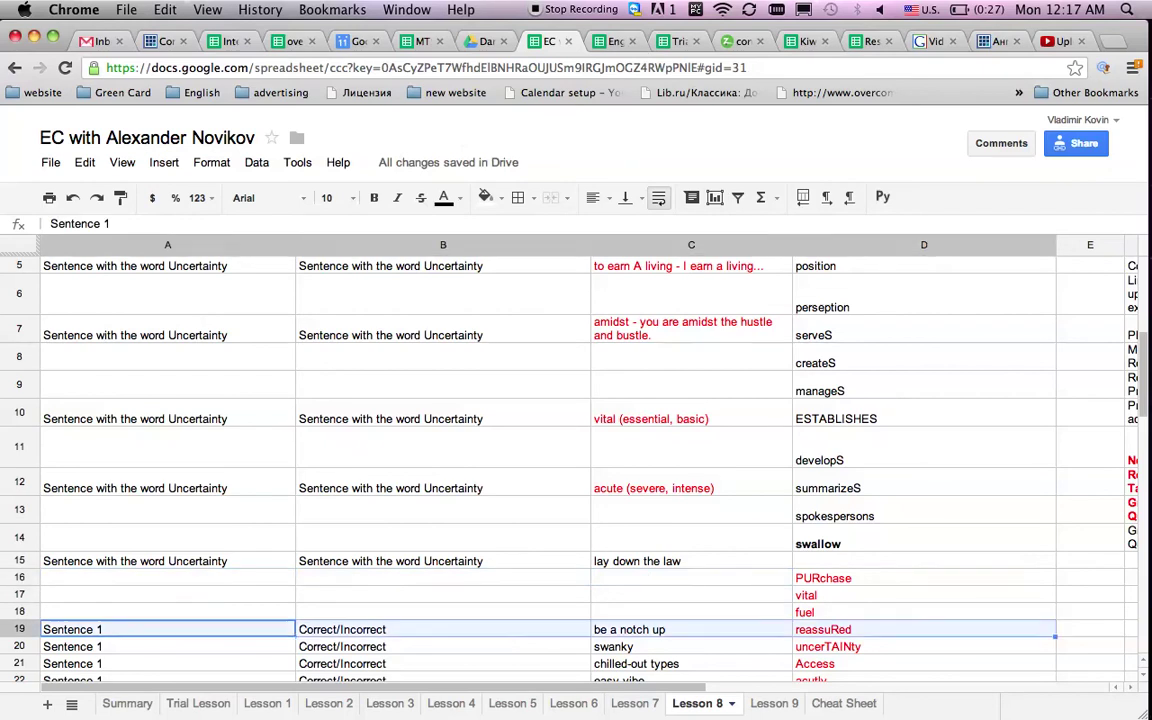
pyautogui.hotkey('shift', 'Left')
pyautogui.hotkey('shift', 'Left')
pyautogui.press('Right')
pyautogui.press('Right')
pyautogui.press('super+shift+Down')
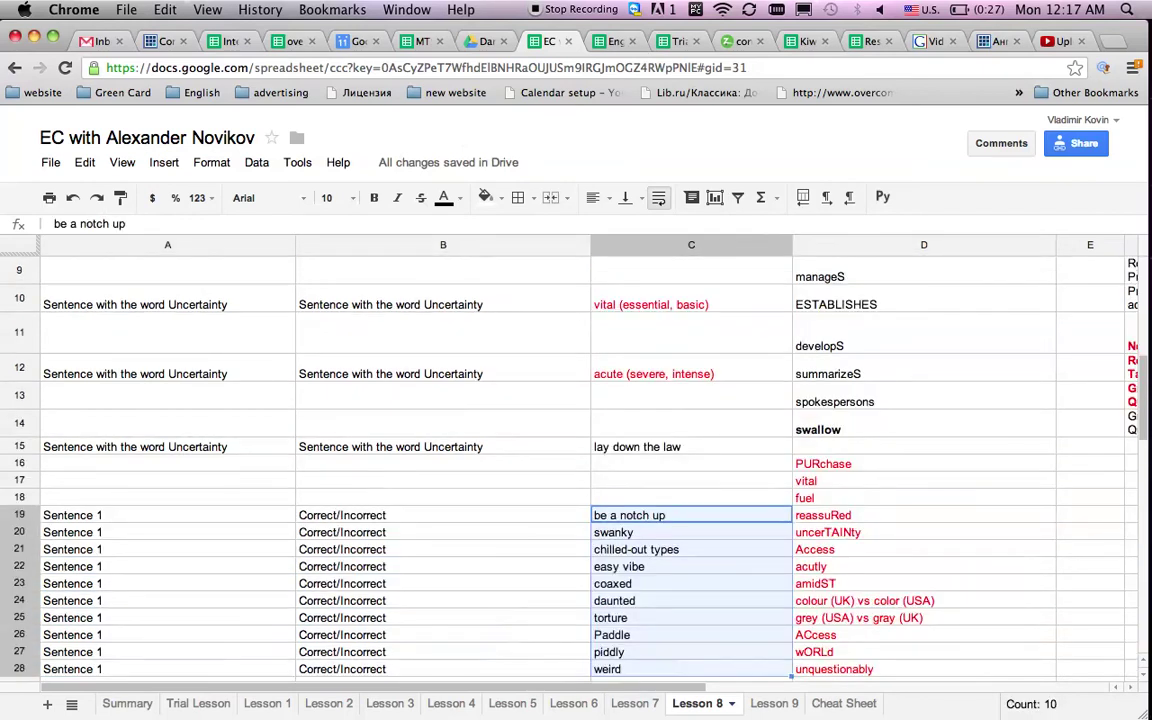
pyautogui.press('super+shift+Down')
pyautogui.press('Delete')
# Move the "Sentence 1" and "Correct/Incorrect" entries in A19:B29 up three rows so they start in A16
pyautogui.press('Up')
pyautogui.press('Up')
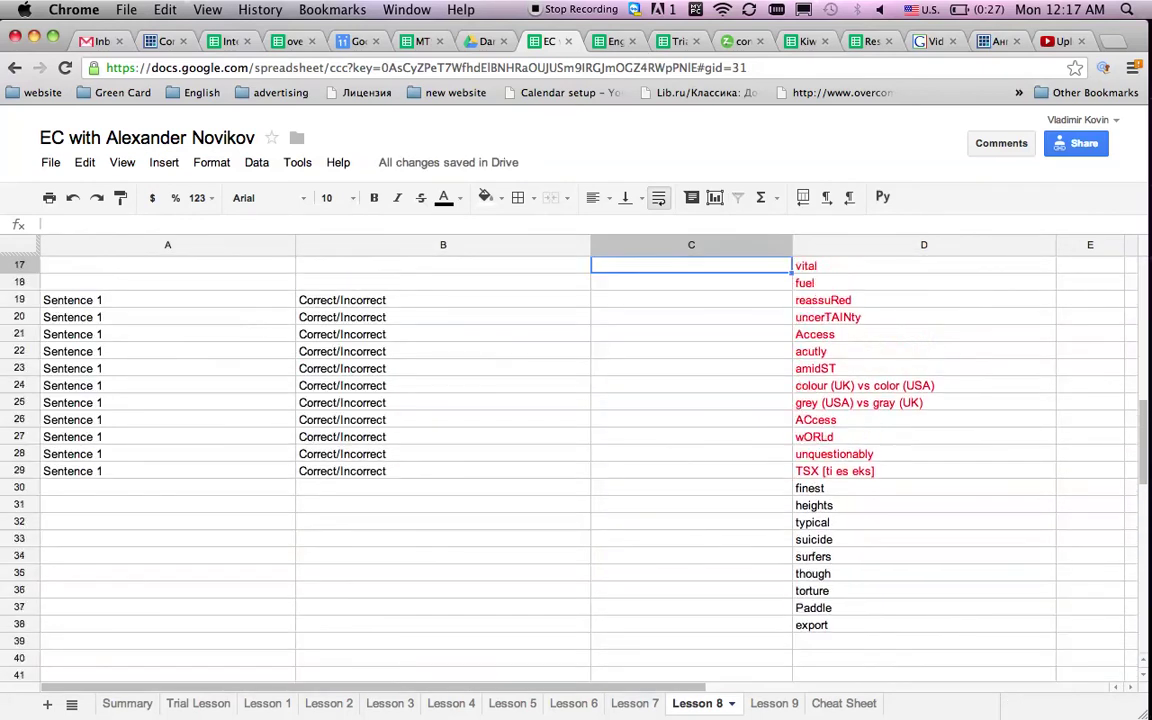
pyautogui.press('Left')
pyautogui.press('Left')
pyautogui.press('Up')
pyautogui.press('Down')
pyautogui.press('Down')
pyautogui.press('Down')
pyautogui.hotkey('shift', 'Right')
pyautogui.press('super+shift+Down')
pyautogui.press('super+c')
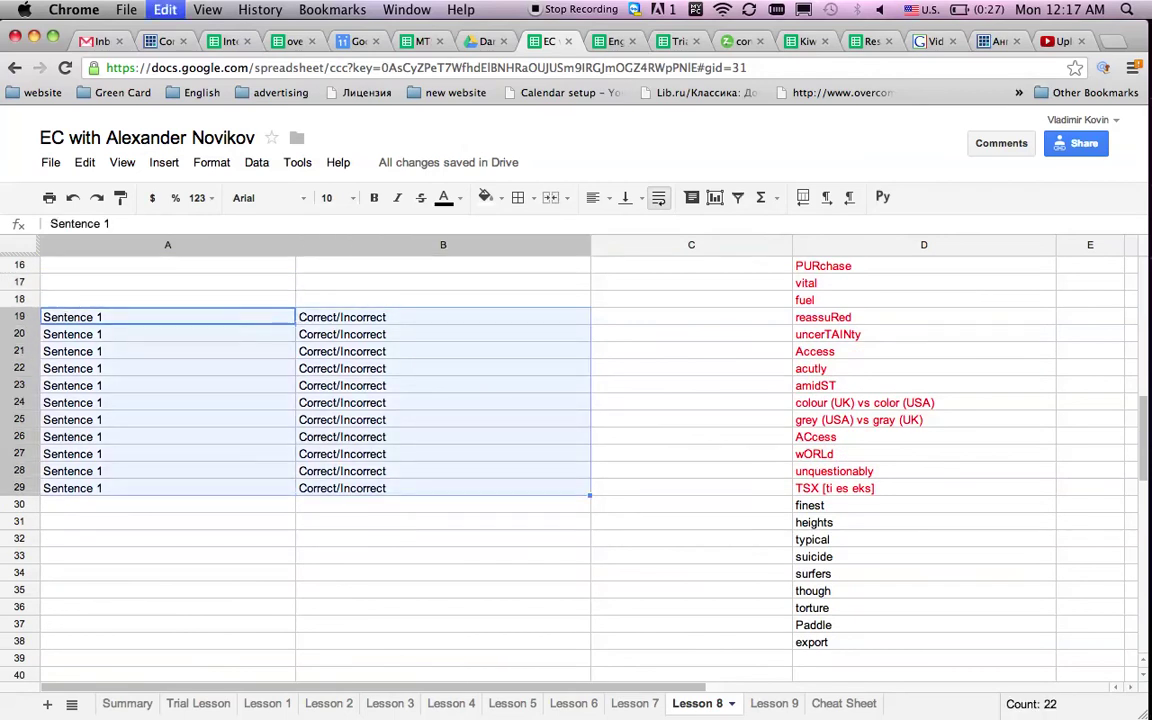
pyautogui.press('Up')
pyautogui.press('Up')
pyautogui.press('Up')
pyautogui.press('Up')
pyautogui.press('Down')
pyautogui.press('super+v')
# Move the sentence and correction entries in A15:B26 up two rows so they start in A13
pyautogui.press('super+Up')
pyautogui.press('super+Up')
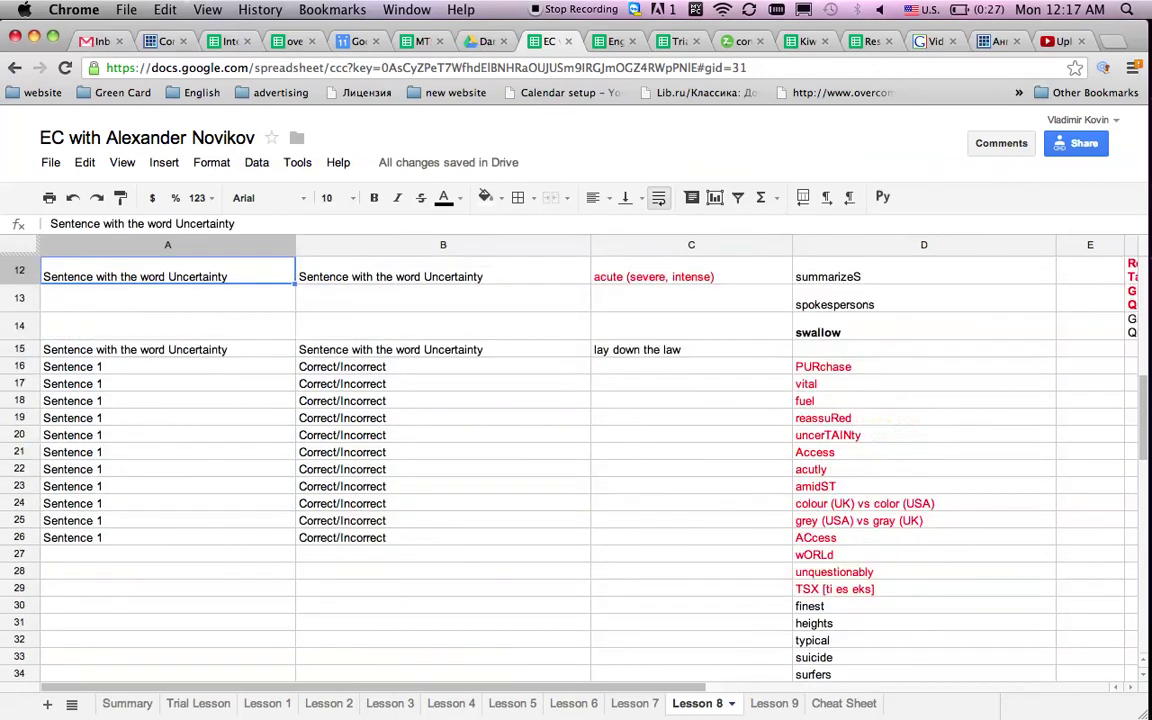
pyautogui.press('super+Down')
pyautogui.press('super+shift+Down')
pyautogui.hotkey('shift', 'Right')
pyautogui.press('super+x')
pyautogui.press('Up')
pyautogui.press('Up')
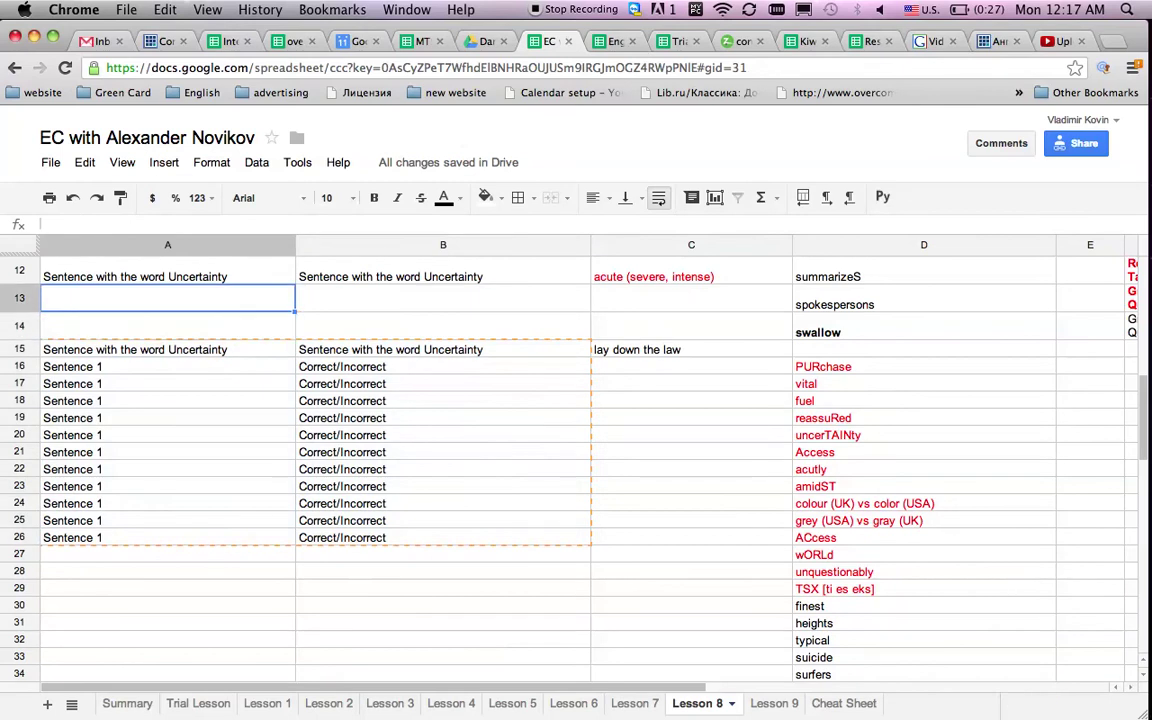
pyautogui.press('super+v')
# Move the sentence and correction entries in A12:B24 up one row so they start in A11
pyautogui.press('Up')
pyautogui.press('Up')
pyautogui.press('Up')
pyautogui.press('Down')
pyautogui.press('Down')
pyautogui.press('super+shift+Down')
pyautogui.hotkey('shift', 'Right')
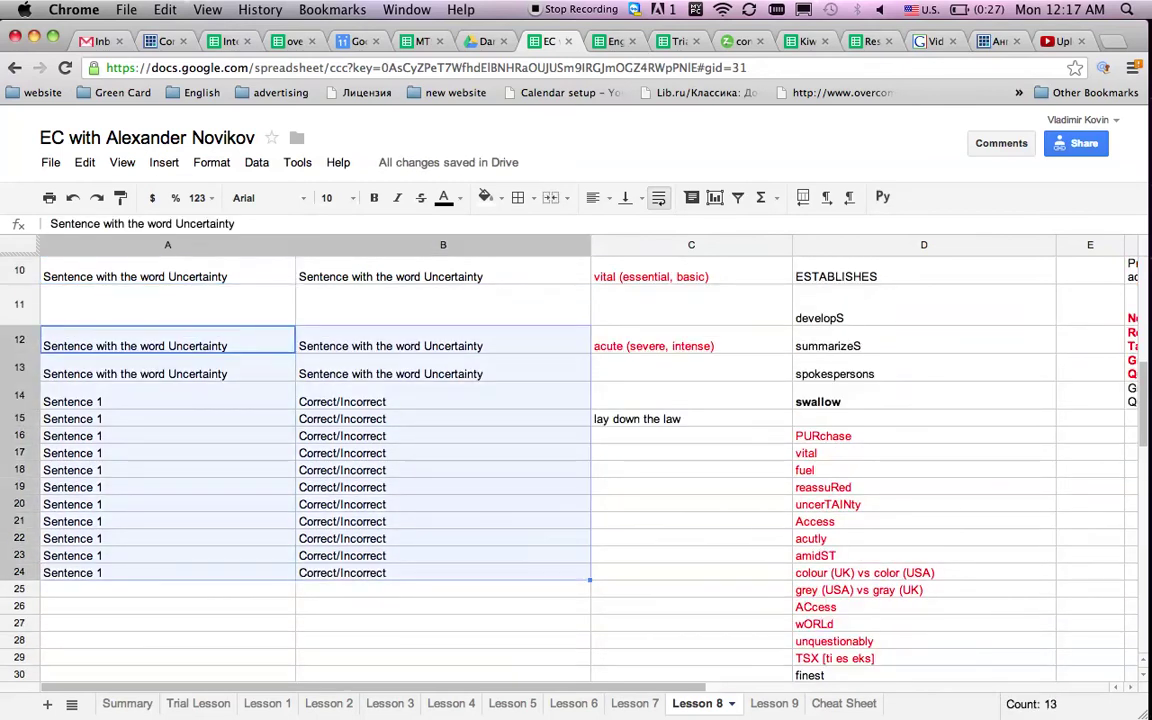
pyautogui.press('Up')
pyautogui.press('super+v')
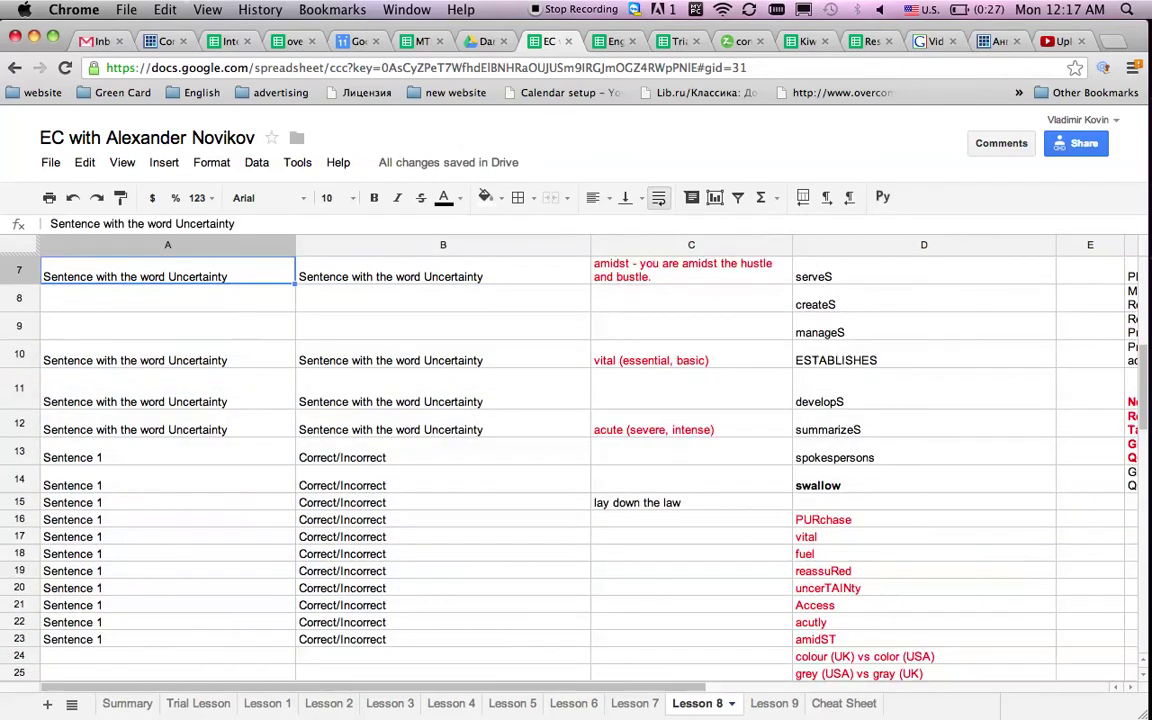
# Move the sentence and correction entries in A10:B23 up two rows so they start in A8
pyautogui.press('Up')
pyautogui.press('super+shift+Down')
pyautogui.hotkey('shift', 'Right')
pyautogui.press('super+x')
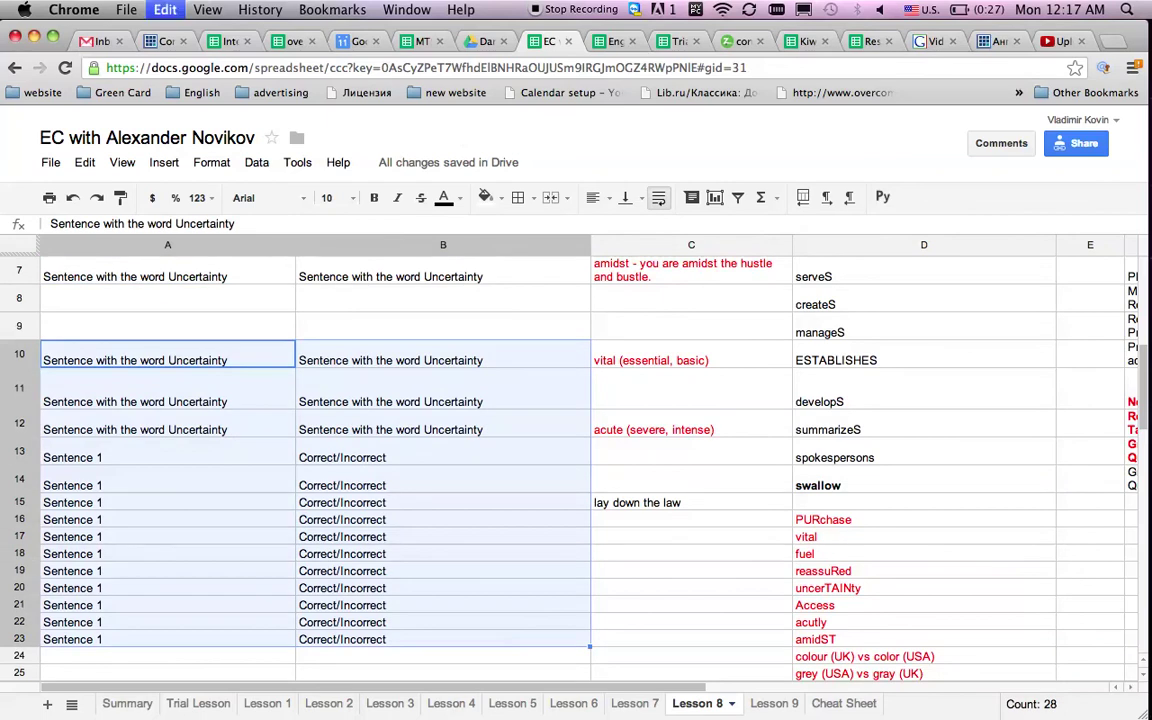
pyautogui.press('Up')
pyautogui.press('Up')
pyautogui.press('super+v')
# Move the phrases "vital (essential, basic)" and "acute (severe, intense)" in C10:C12 up two rows so they start in C8
pyautogui.press('Up')
pyautogui.press('Up')
pyautogui.press('Up')
pyautogui.press('Down')
pyautogui.press('Down')
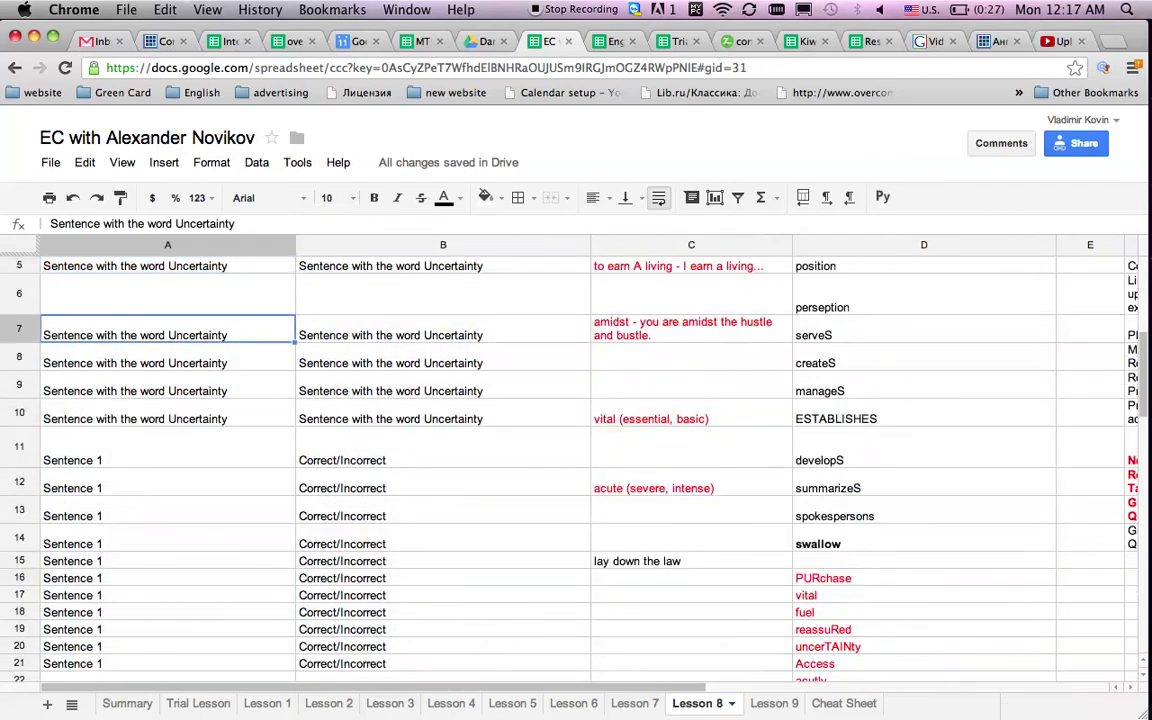
pyautogui.press('Right')
pyautogui.press('Down')
pyautogui.press('Down')
pyautogui.press('Down')
pyautogui.press('Right')
pyautogui.hotkey('shift', 'Down')
pyautogui.hotkey('shift', 'Down')
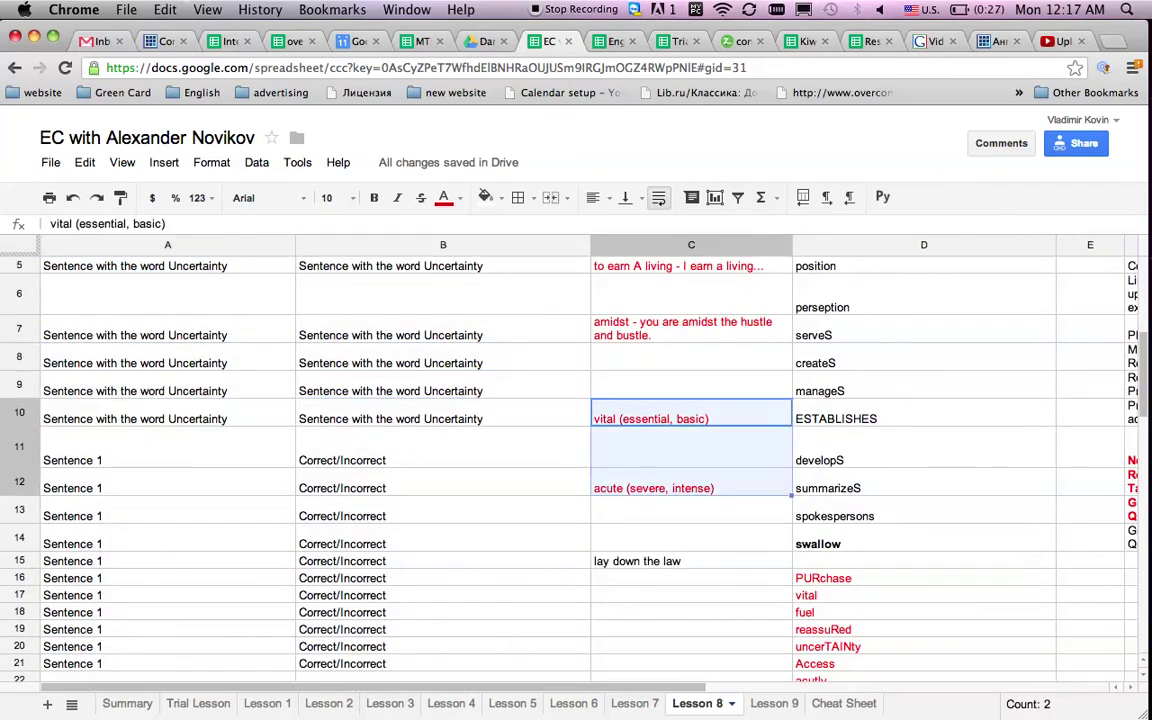
pyautogui.press('super+x')
pyautogui.press('Up')
pyautogui.press('Up')
pyautogui.press('super+v')
# Place "acute (severe, intense)" from C10 in C9, directly below "vital (essential, basic)"
pyautogui.press('Down')
pyautogui.press('Down')
pyautogui.press('Down')
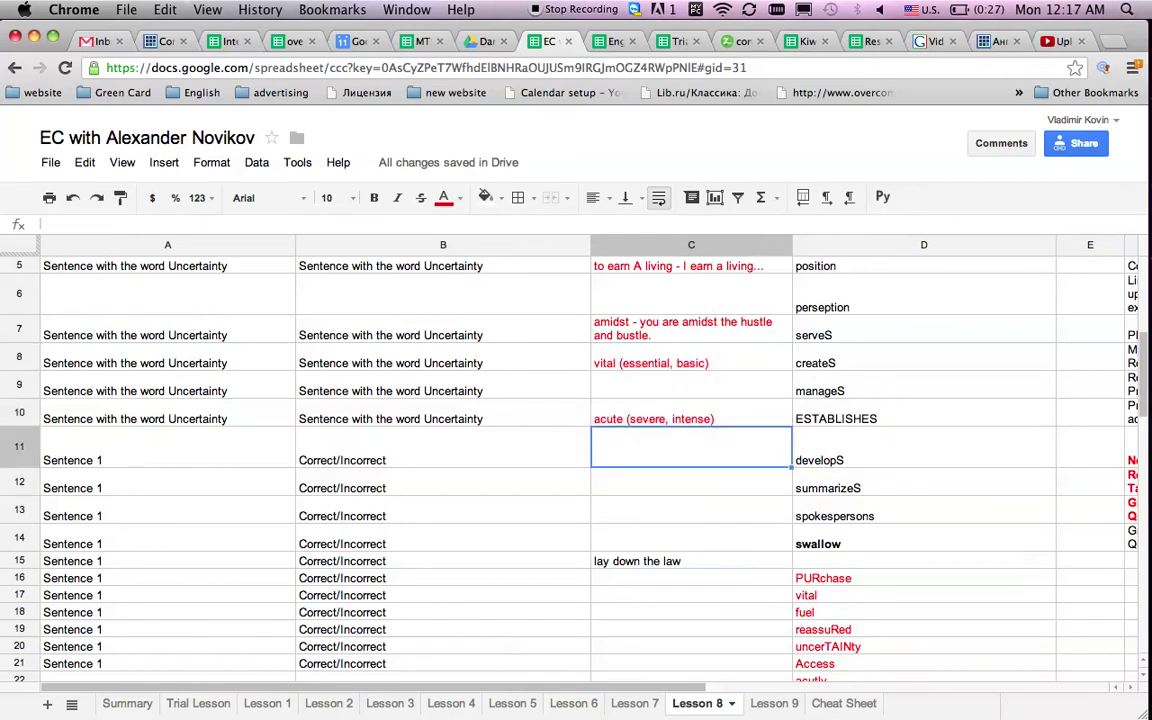
pyautogui.press('Up')
pyautogui.press('super+x')
pyautogui.press('Up')
pyautogui.press('Up')
pyautogui.press('super+v')
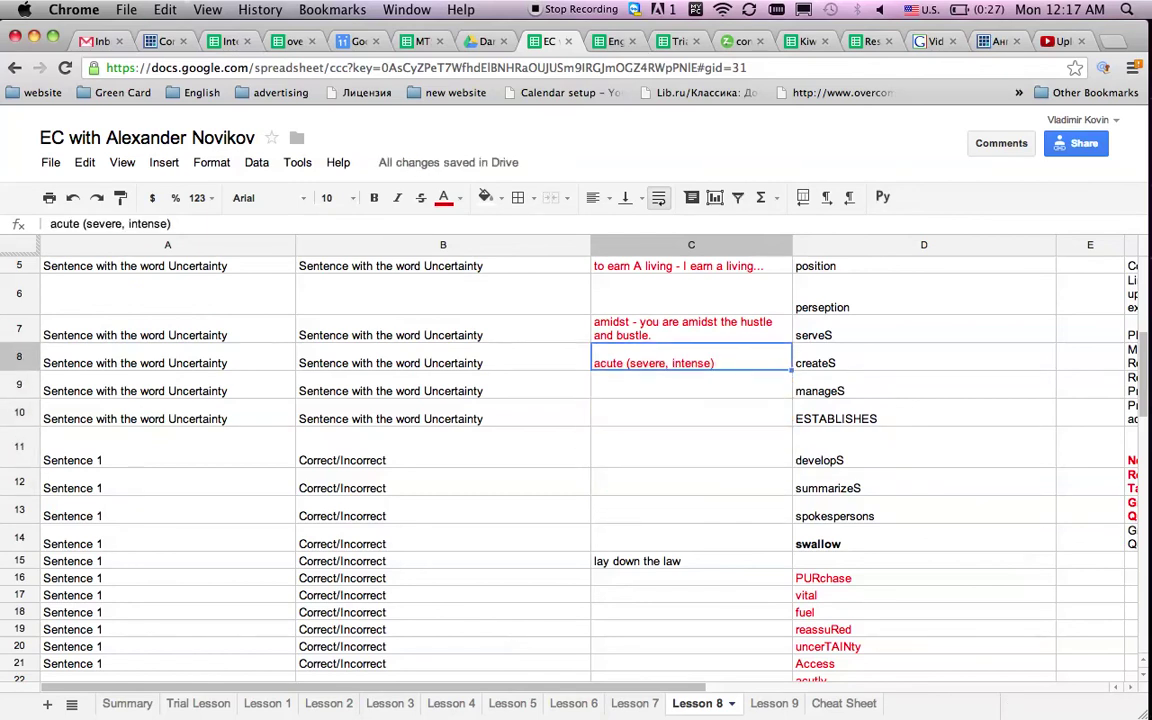
pyautogui.press('super+z')
pyautogui.press('Down')
pyautogui.press('super+v')
pyautogui.press('Down')
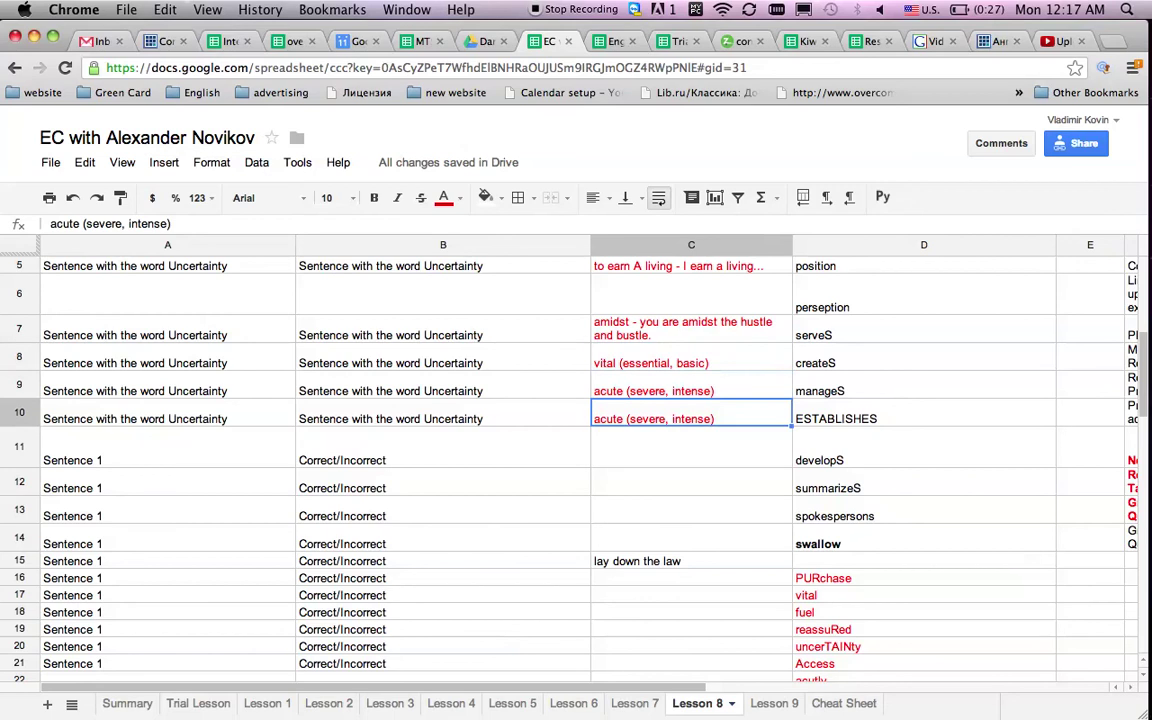
# Move the phrase "lay down the law" from C15 up to C10, directly below the "acute" phrase
pyautogui.press('super+Down')
pyautogui.press('Up')
pyautogui.press('Up')
pyautogui.press('Up')
pyautogui.press('Up')
pyautogui.press('Up')
pyautogui.press('super+v')
# Move the sentences, corrections and phrases in A7:C21 up one row so they start in A6
pyautogui.press('Up')
pyautogui.press('Up')
pyautogui.press('Up')
pyautogui.press('Left')
pyautogui.press('Left')
pyautogui.press('shift+super+Down')
pyautogui.hotkey('shift', 'Right')
pyautogui.hotkey('shift', 'Right')
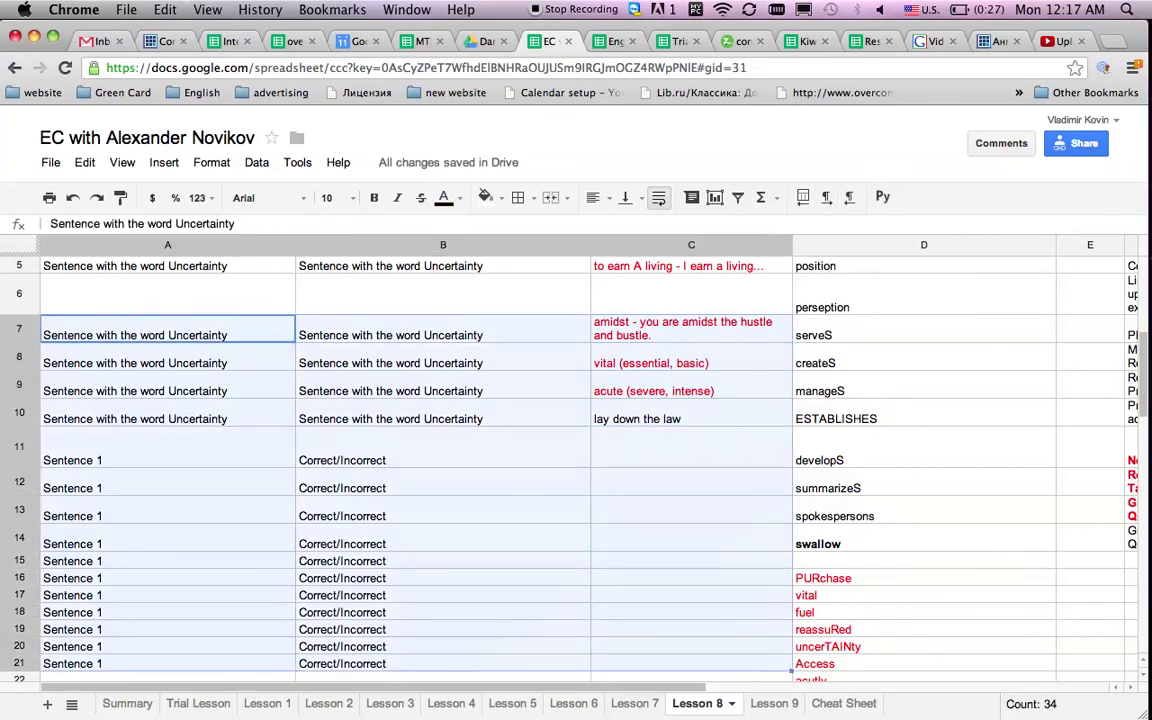
pyautogui.press('super+x')
pyautogui.press('Up')
pyautogui.press('super+v')
# Check the Lesson 8 sentence list from its header to its last entry and compare row 2 across columns A to C
pyautogui.press('super+Down')
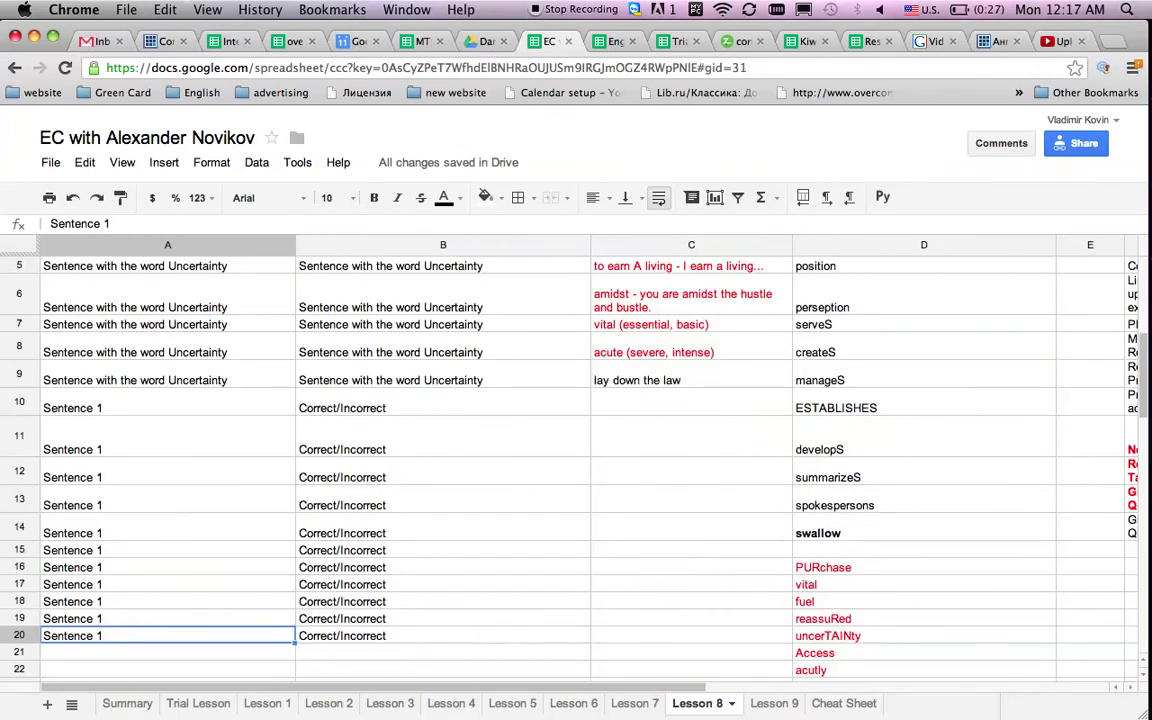
pyautogui.press('super+Up')
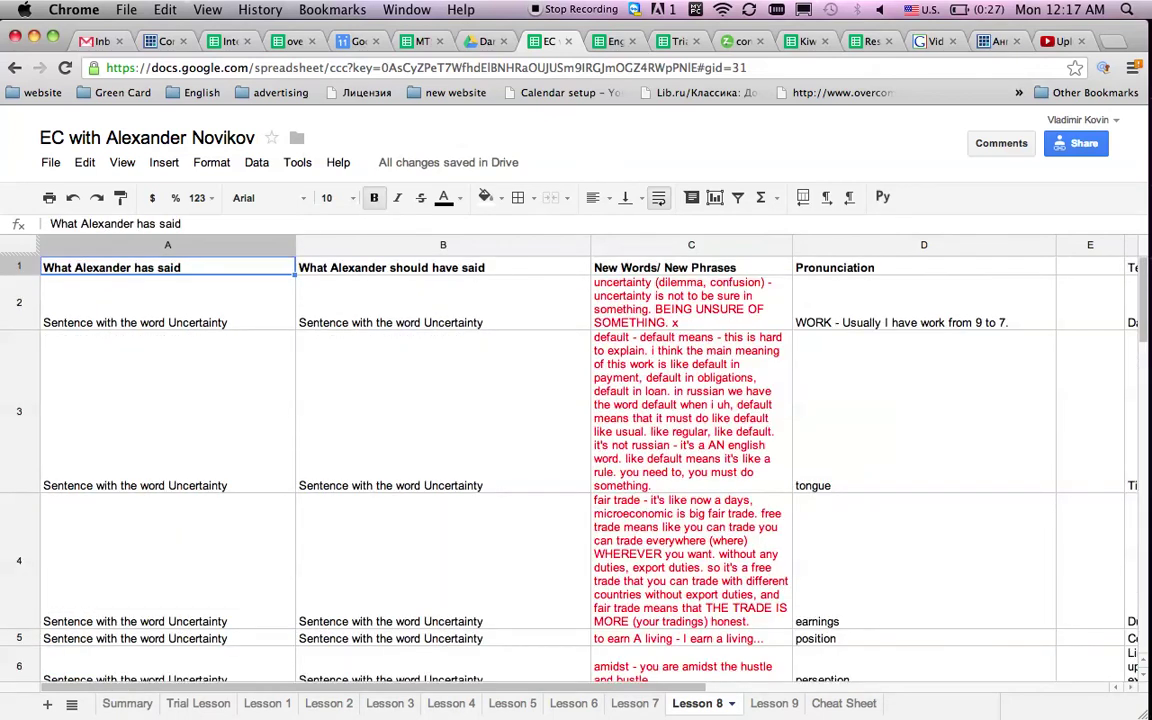
pyautogui.press('Down')
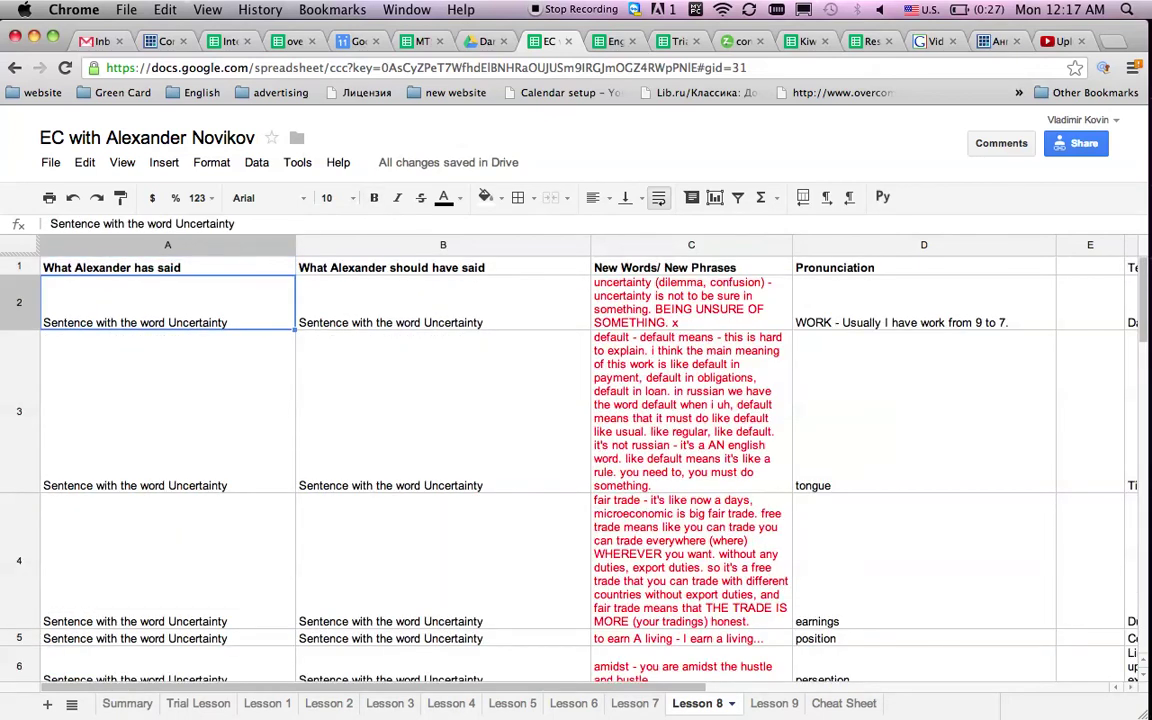
pyautogui.press('Right')
pyautogui.press('Right')
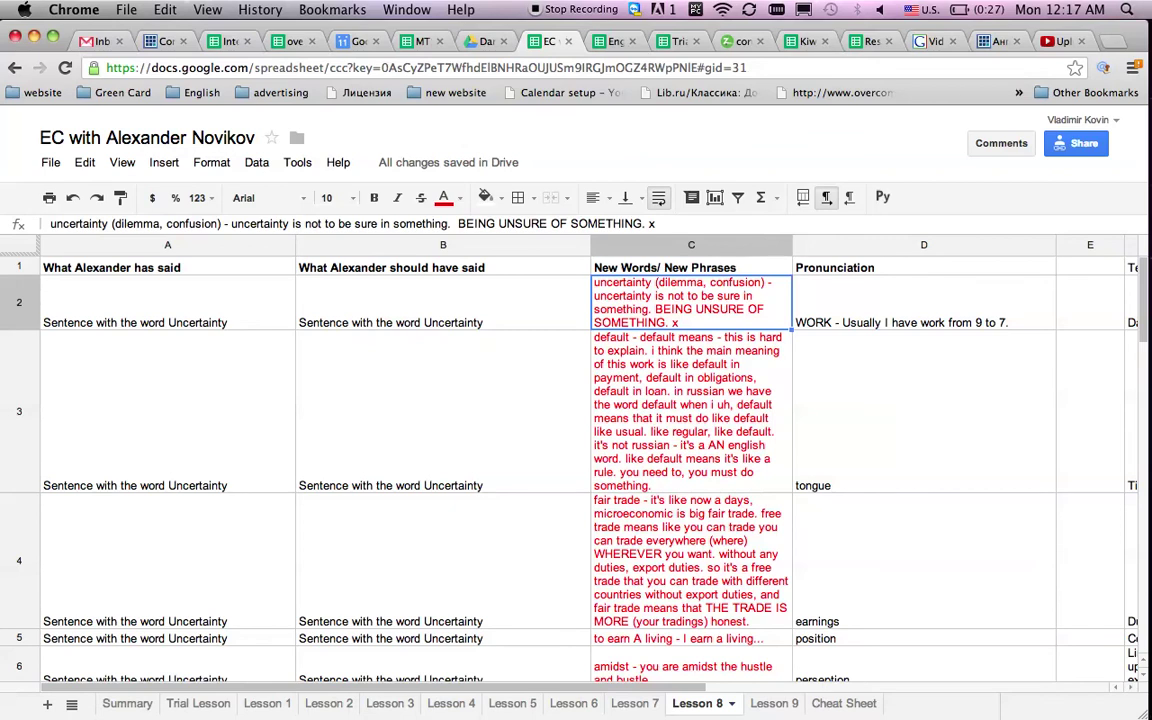
pyautogui.press('Left')
pyautogui.press('Left')
pyautogui.press('Right')
pyautogui.press('Right')
pyautogui.press('Left')
pyautogui.press('Left')
pyautogui.press('super+Down')
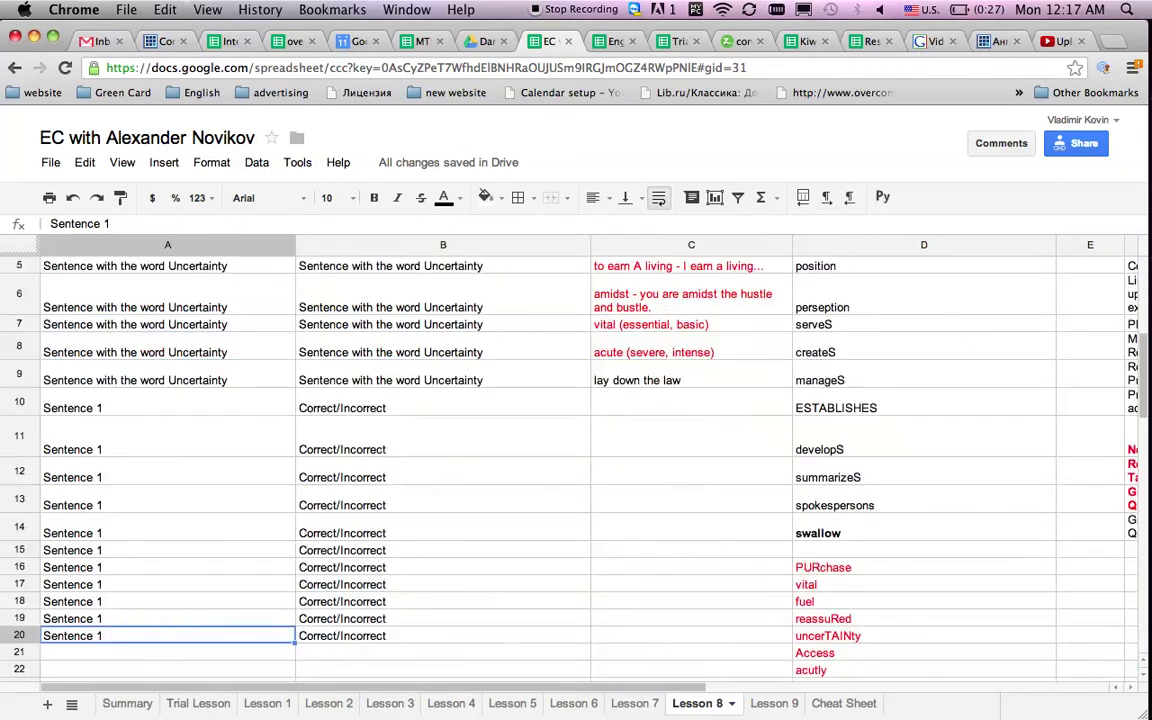
# Review the covered phrases with their sentences and corrections row by row down to "lay down the law" in row 9
pyautogui.press('super+Up')
pyautogui.press('Down')
pyautogui.press('Down')
pyautogui.press('Down')
pyautogui.press('Down')
pyautogui.press('Down')
pyautogui.press('Down')
pyautogui.press('Down')
pyautogui.press('Down')
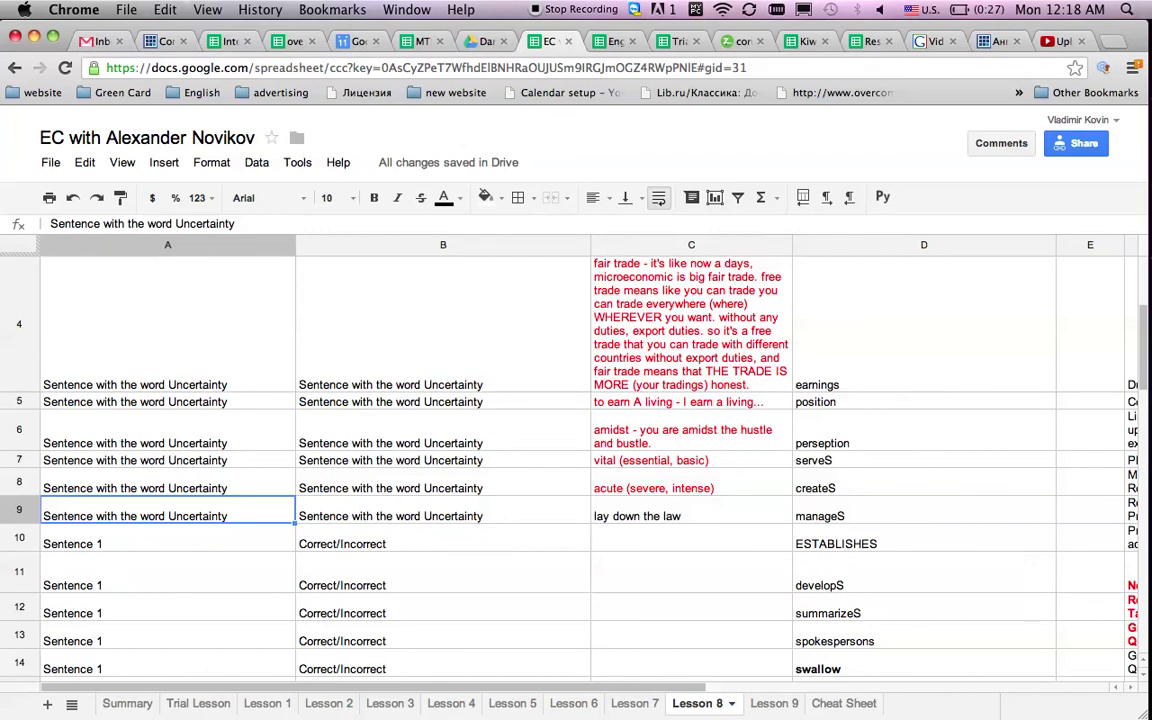
pyautogui.press('Right')
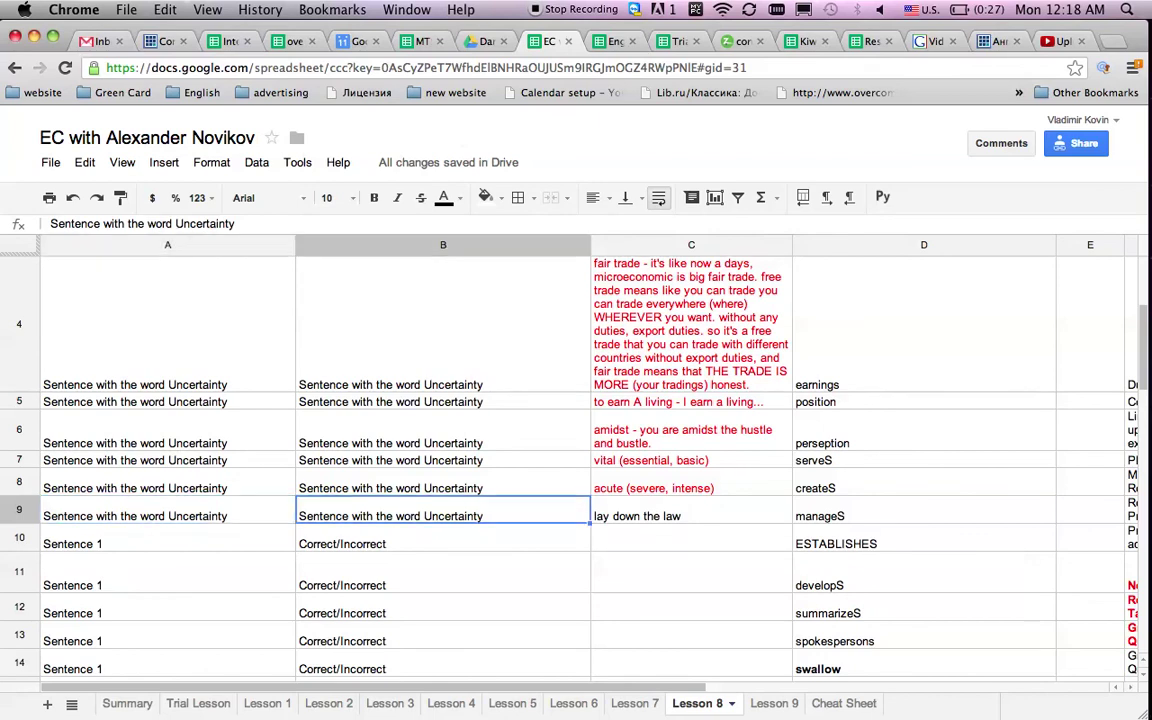
pyautogui.press('Left')
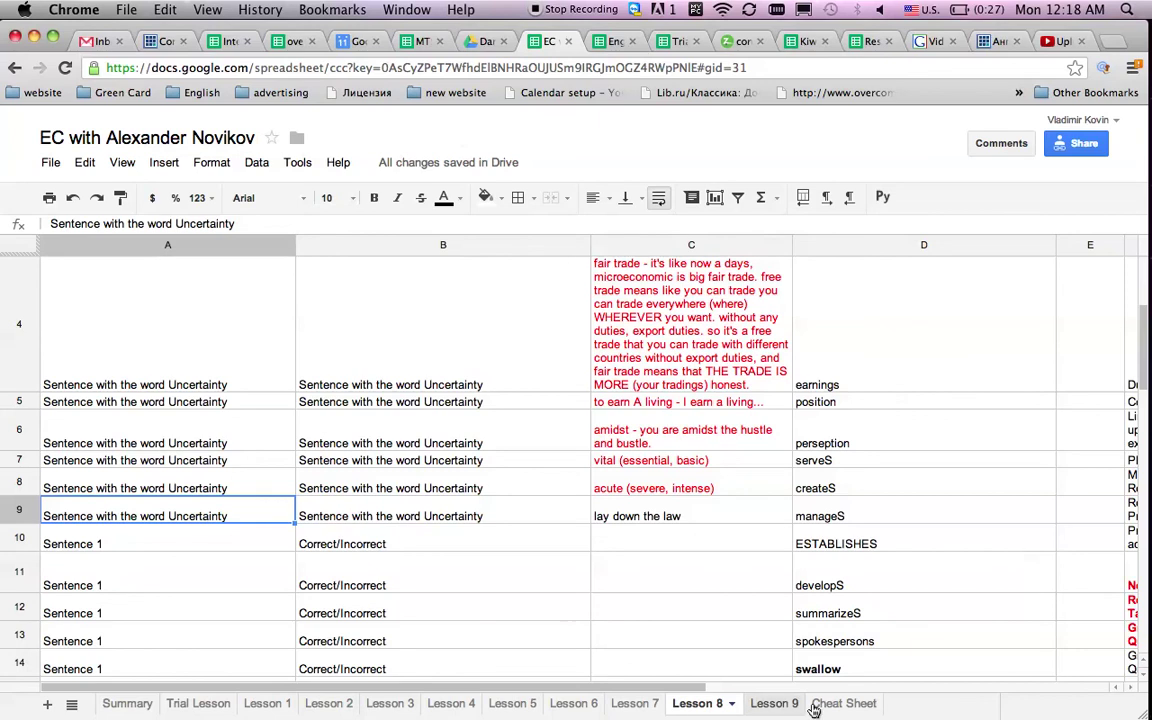
# Open the Lesson 9 sheet and look over its list of uncovered phrases in column C
pyautogui.click(778, 704)
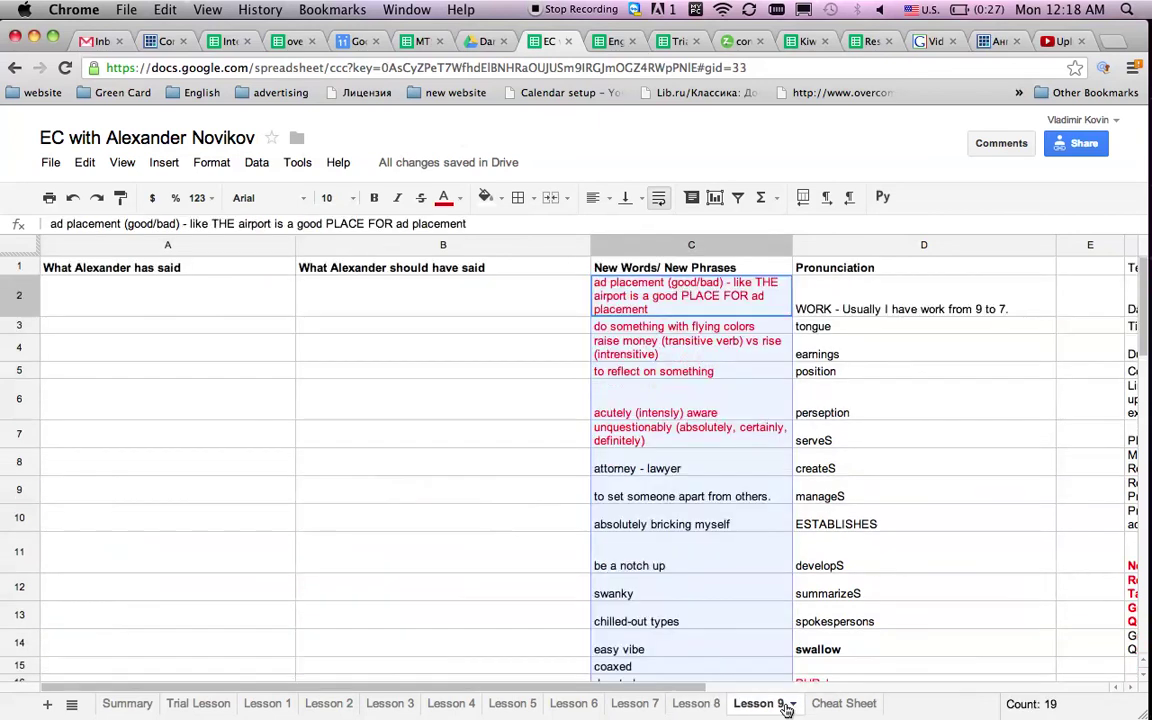
pyautogui.press('super+Down')
pyautogui.press('super+Up')
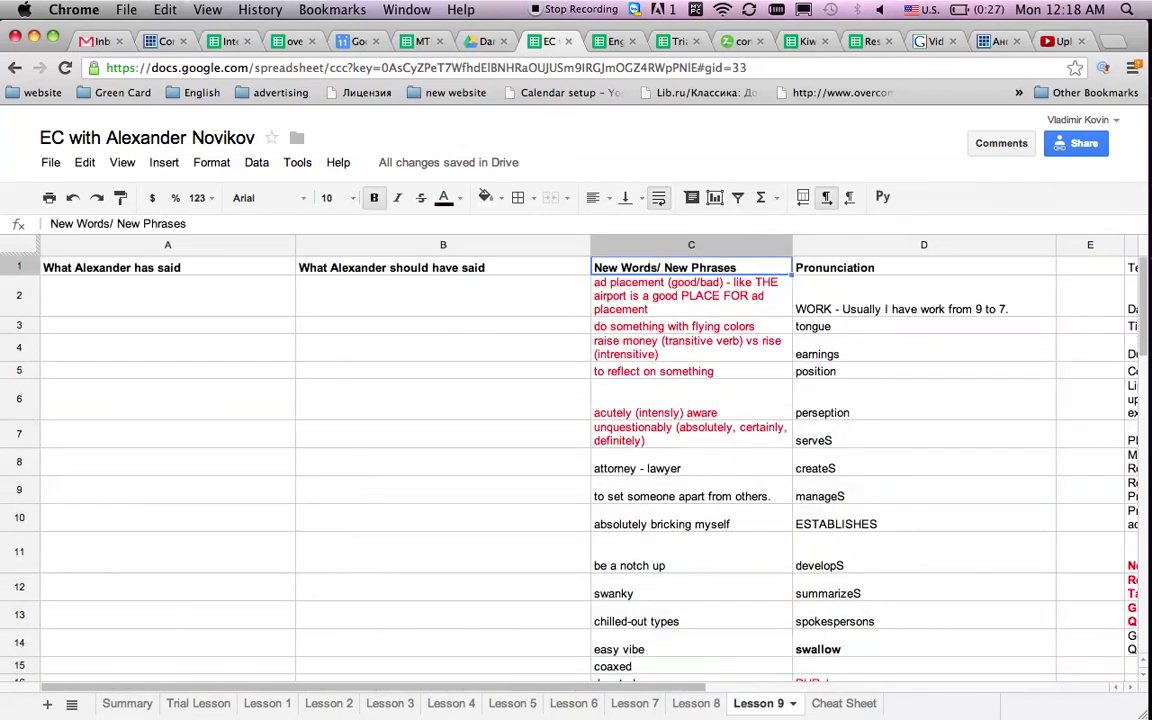
pyautogui.press('Down')
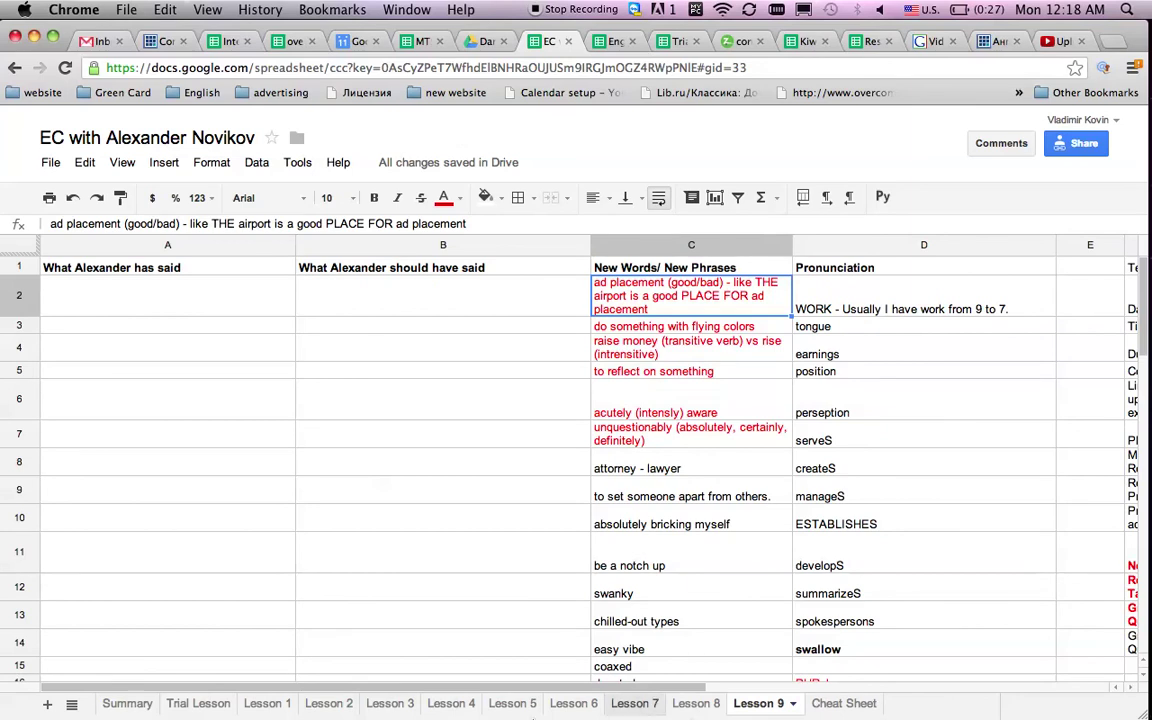
# Open the Summary sheet and examine the Lesson 8 and Lesson 9 entries in the date, homework and mispronounced words columns
pyautogui.click(112, 705)
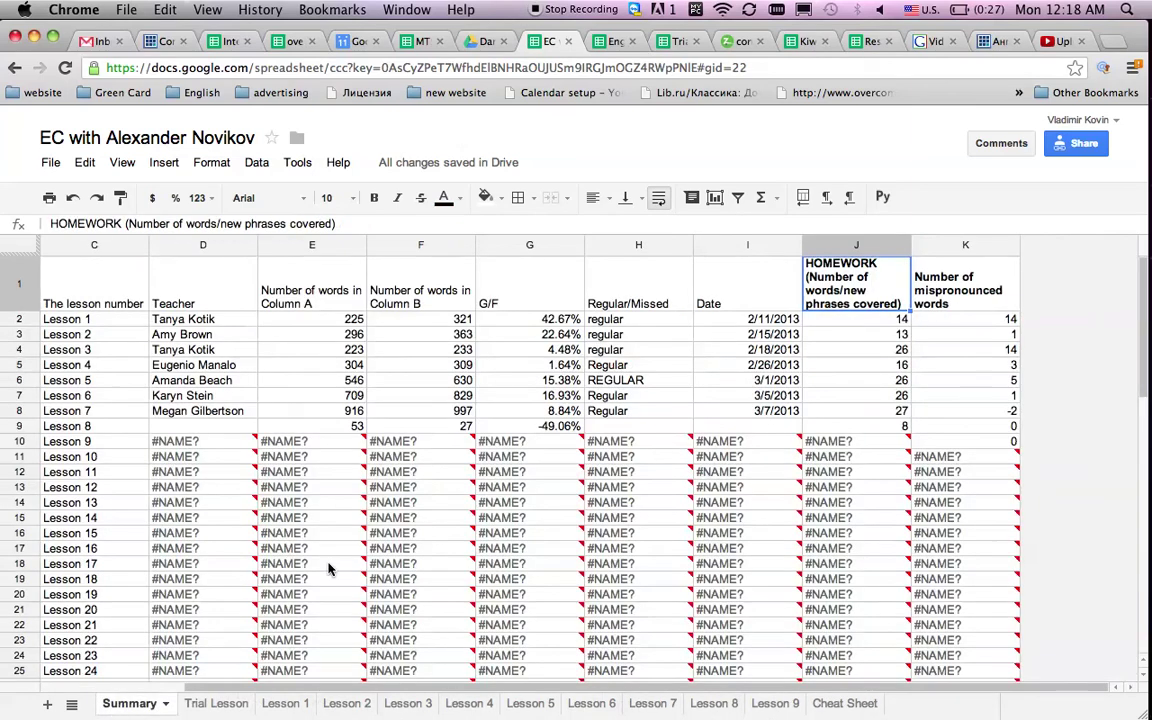
pyautogui.click(747, 502)
pyautogui.press('Up')
pyautogui.press('Up')
pyautogui.press('Up')
pyautogui.press('Up')
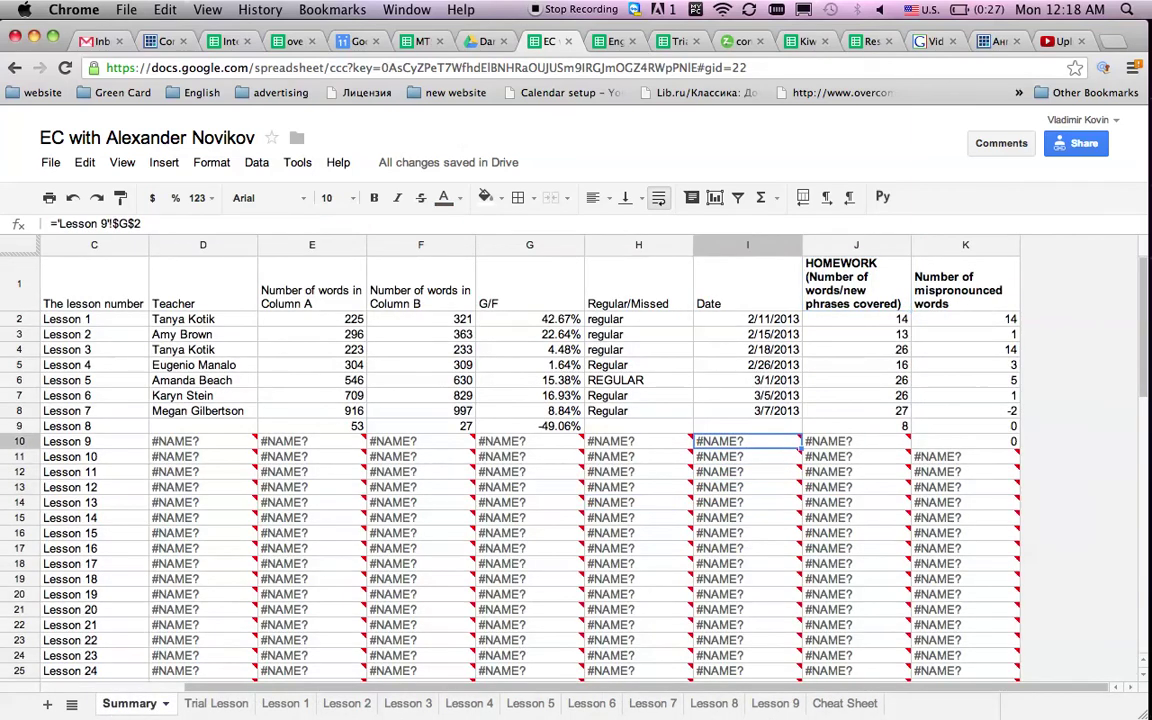
pyautogui.press('Right')
pyautogui.press('Right')
pyautogui.press('Left')
pyautogui.press('Up')
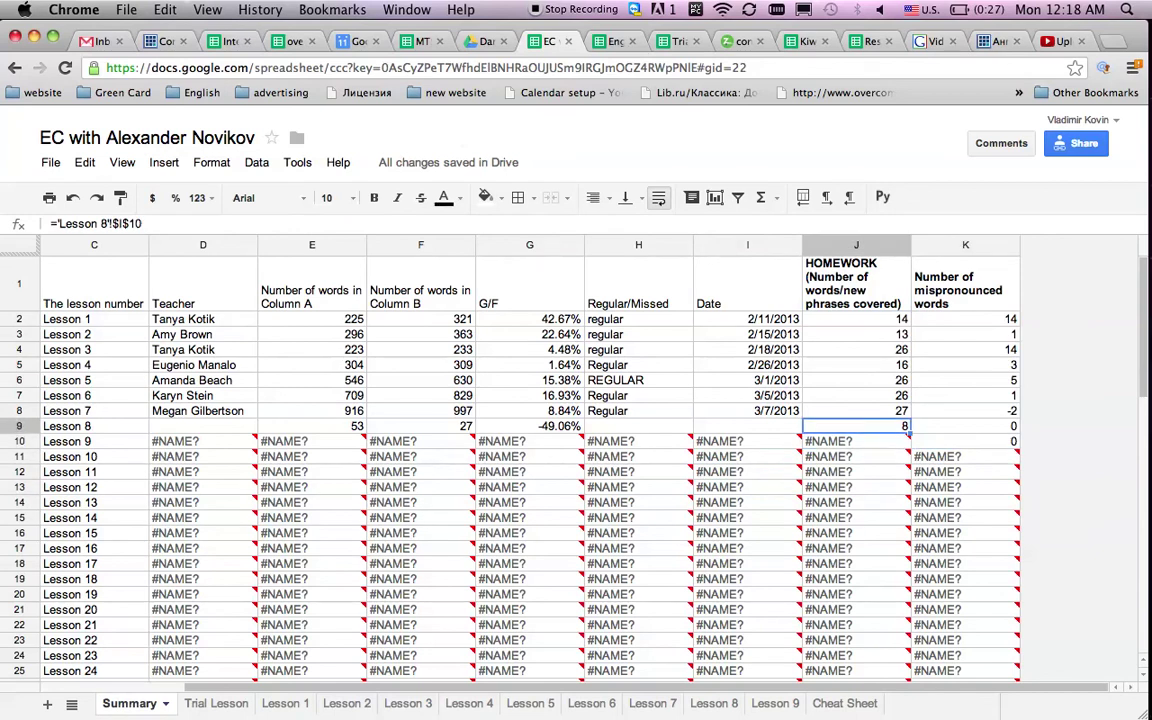
# Refresh the Summary formulas in D9:K10 so the Lesson 9 row resolves its sheet references
pyautogui.press('Left')
pyautogui.press('Left')
pyautogui.press('Left')
pyautogui.press('Left')
pyautogui.press('Left')
pyautogui.press('Left')
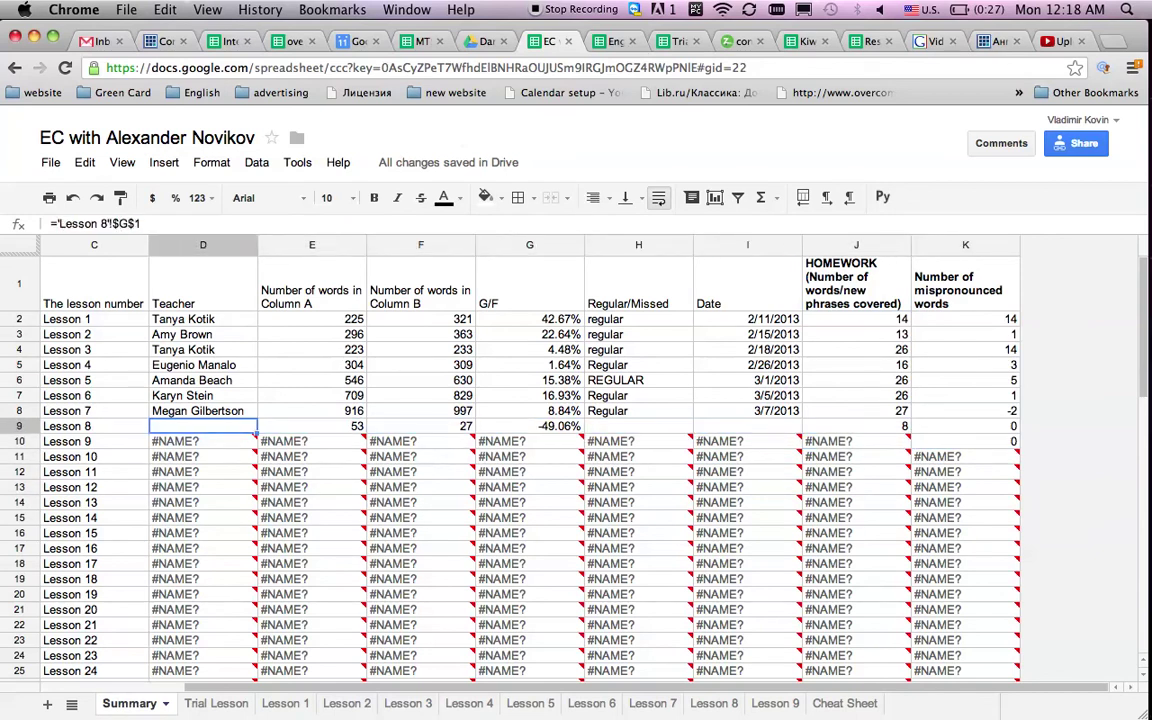
pyautogui.hotkey('shift', 'Right')
pyautogui.hotkey('shift', 'Right')
pyautogui.hotkey('shift', 'Right')
pyautogui.hotkey('shift', 'Right')
pyautogui.hotkey('shift', 'Right')
pyautogui.hotkey('shift', 'Right')
pyautogui.hotkey('shift', 'Right')
pyautogui.hotkey('shift', 'Down')
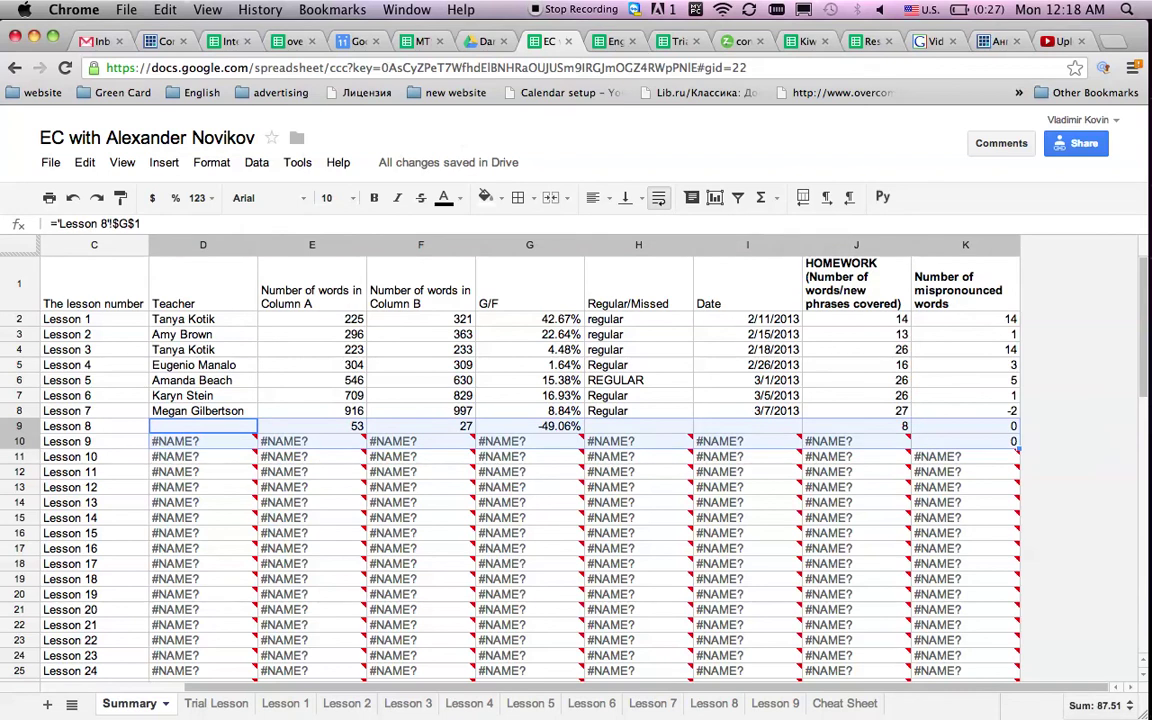
pyautogui.press('super+d')
# Review the Lesson 7 row in the Summary and compare the homework phrase counts of Lessons 7, 8 and 9
pyautogui.press('Right')
pyautogui.press('Right')
pyautogui.press('Right')
pyautogui.press('Right')
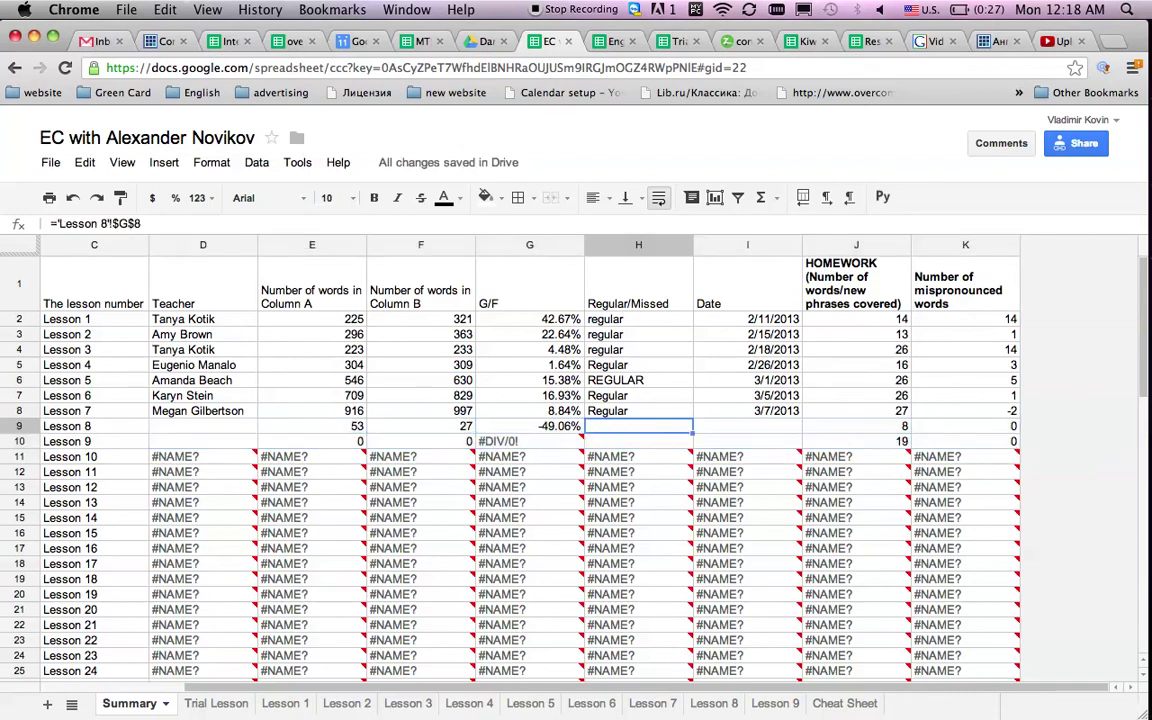
pyautogui.press('Right')
pyautogui.press('Right')
pyautogui.press('Up')
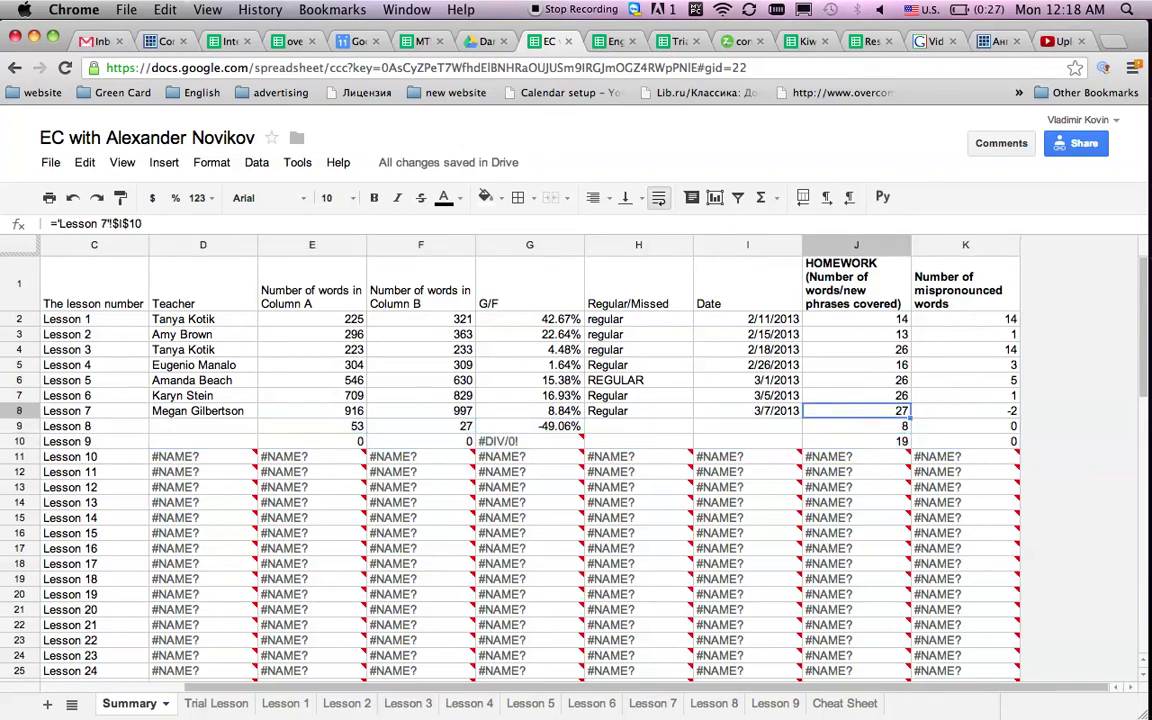
pyautogui.press('Left')
pyautogui.press('Left')
pyautogui.press('Left')
pyautogui.press('Left')
pyautogui.press('Left')
pyautogui.press('Left')
pyautogui.press('Left')
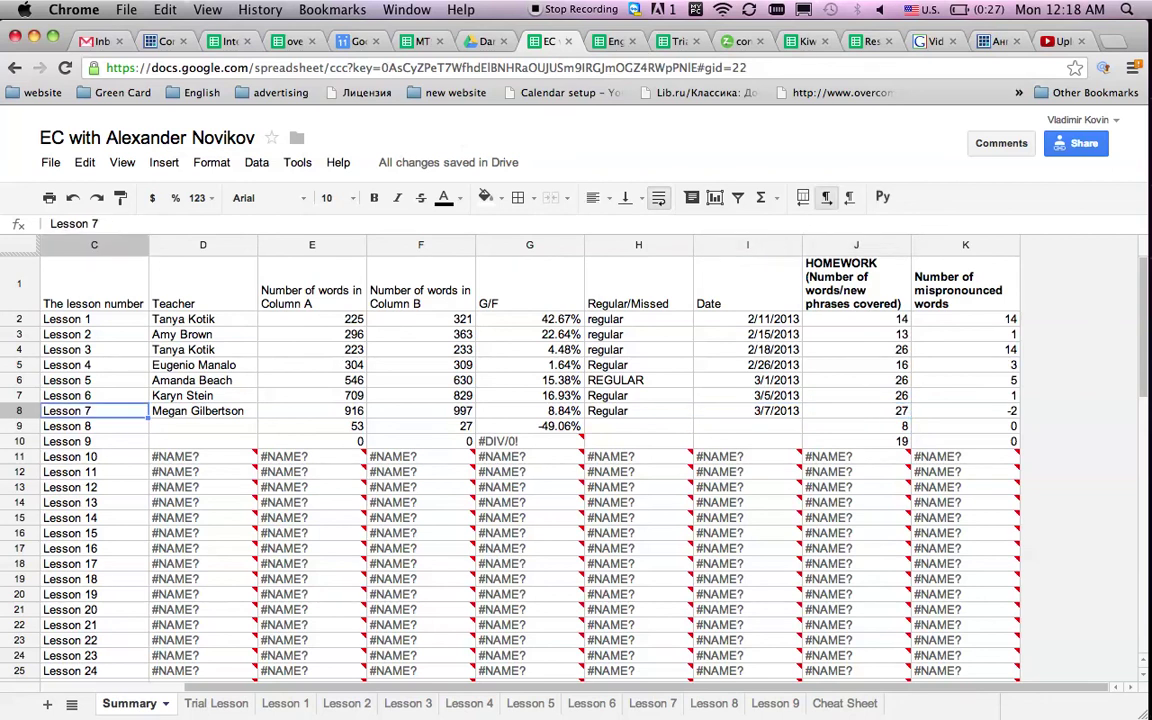
pyautogui.press('Right')
pyautogui.press('Right')
pyautogui.press('Right')
pyautogui.press('Right')
pyautogui.press('Right')
pyautogui.press('Right')
pyautogui.press('Right')
pyautogui.press('Right')
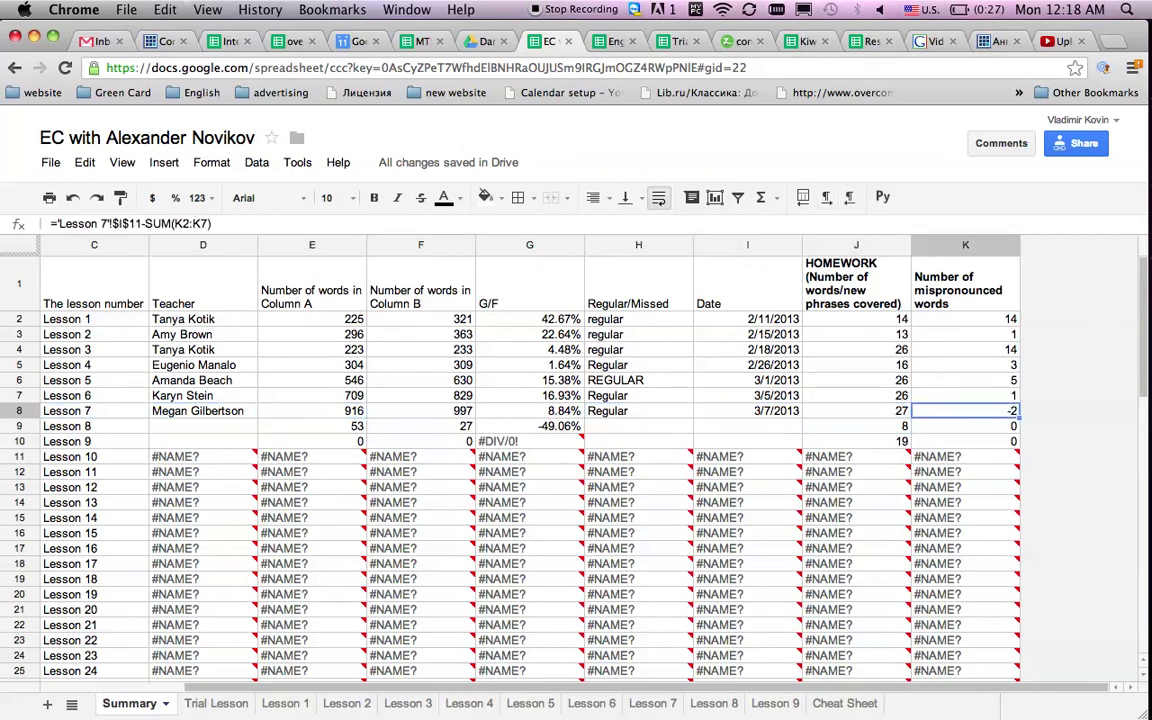
pyautogui.press('Left')
pyautogui.press('Down')
pyautogui.press('Down')
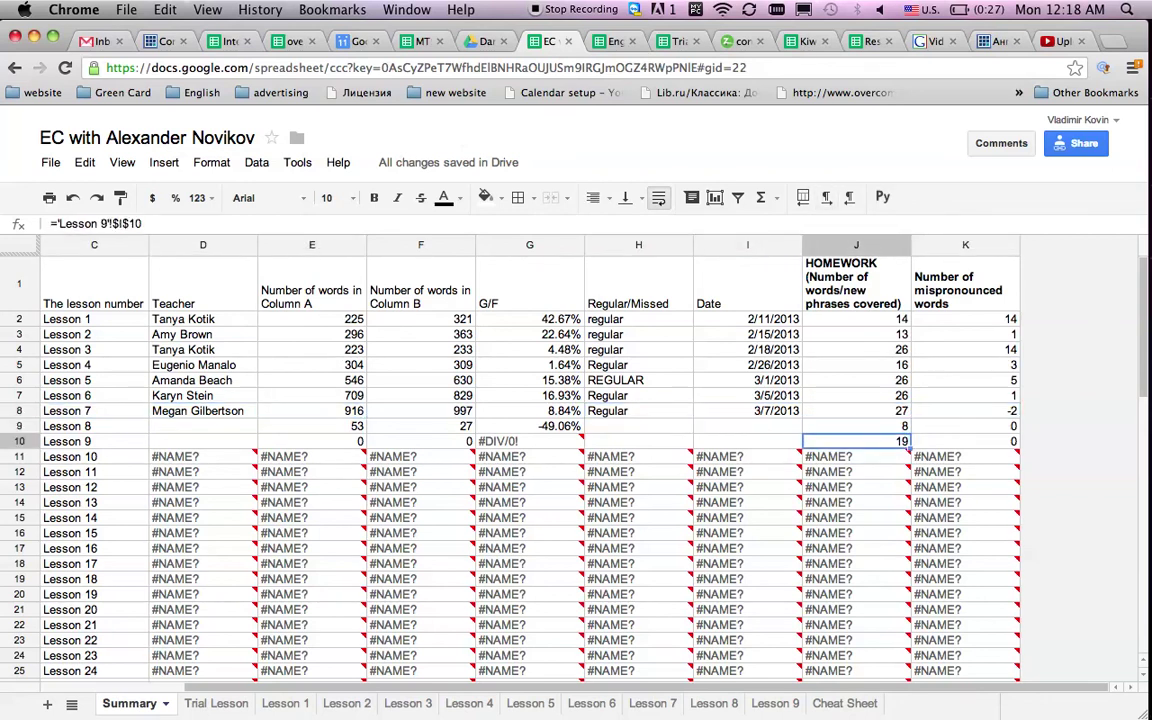